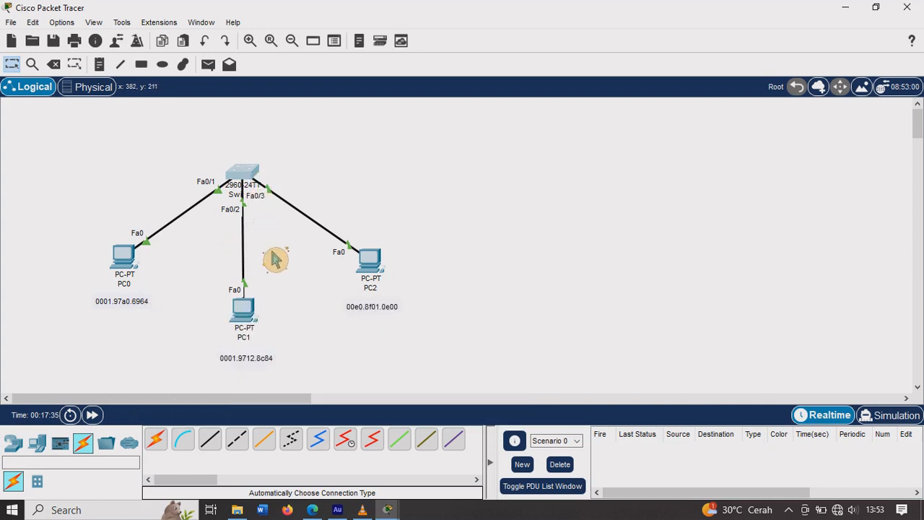
Step: Check PC0's IP configuration and its FastEthernet0 settings, including the MAC address
{"action": "mouse_move", "coordinate": [266, 350]}
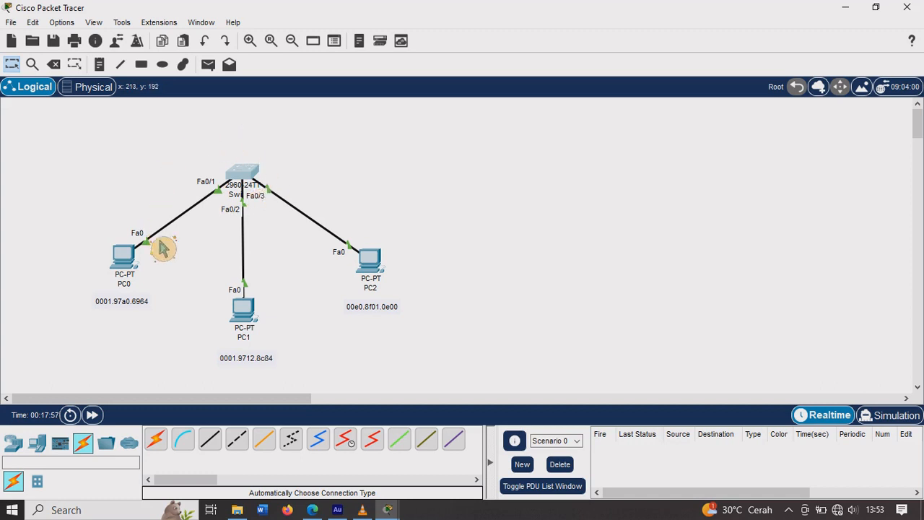
{"action": "left_click", "coordinate": [142, 276]}
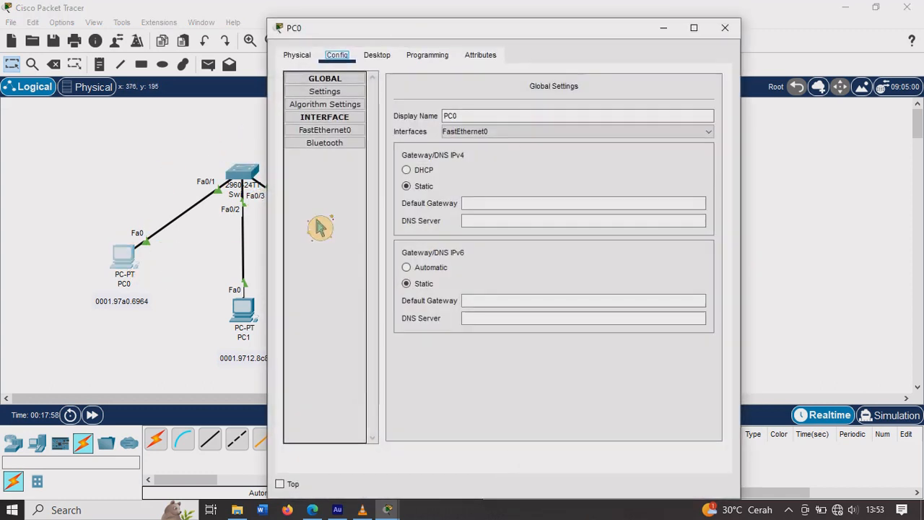
{"action": "left_click", "coordinate": [377, 56]}
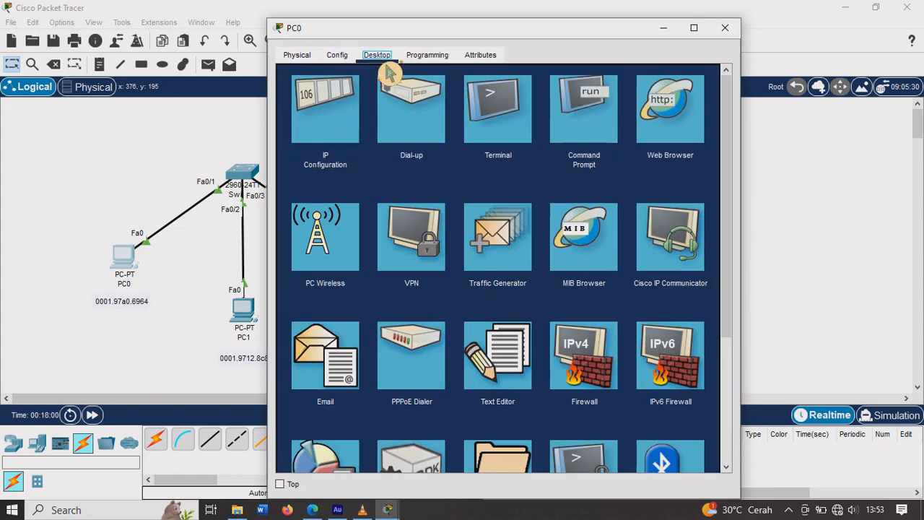
{"action": "left_click", "coordinate": [354, 119]}
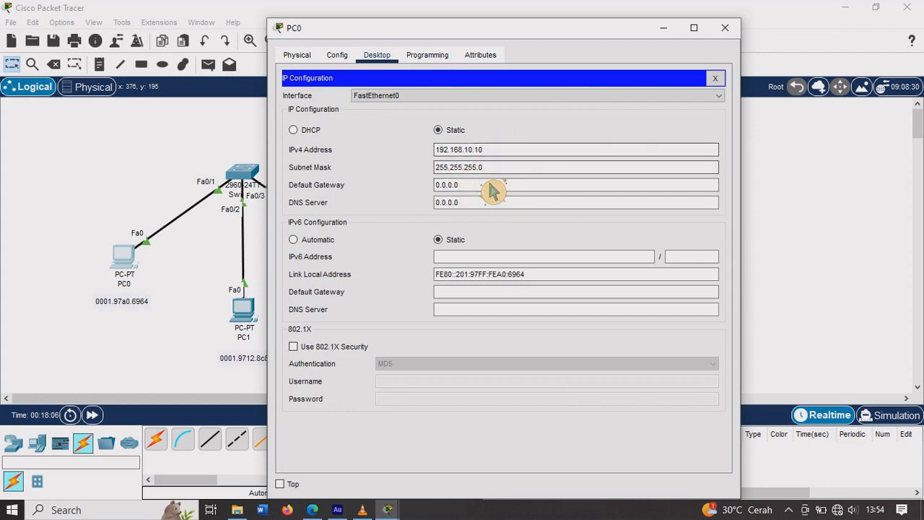
{"action": "left_click", "coordinate": [337, 55]}
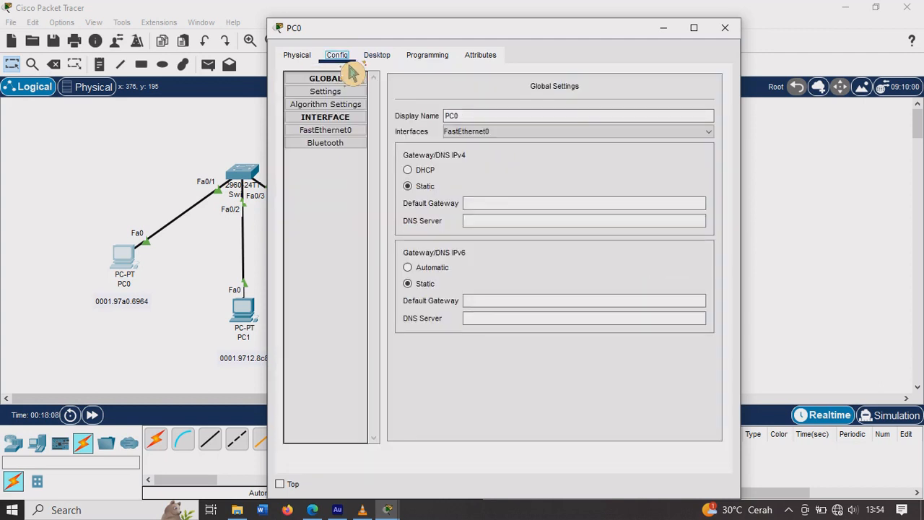
{"action": "left_click", "coordinate": [341, 135]}
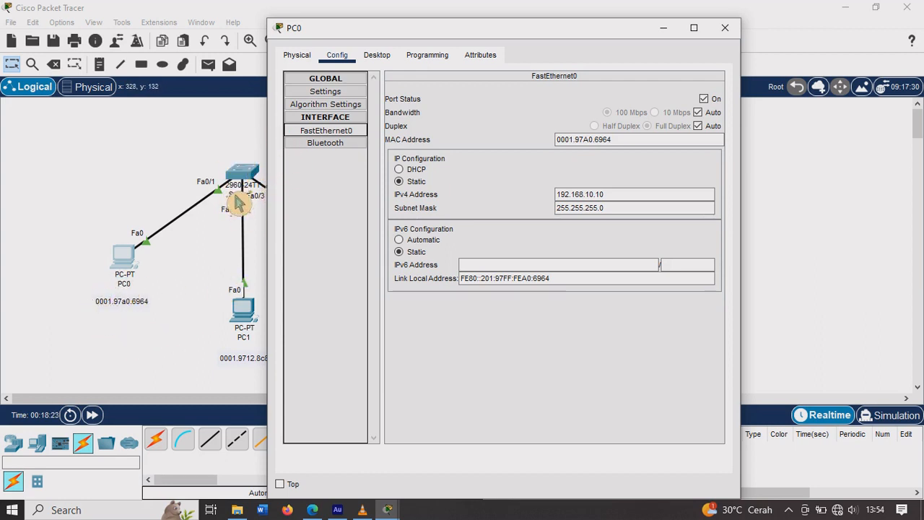
{"action": "left_click", "coordinate": [664, 29]}
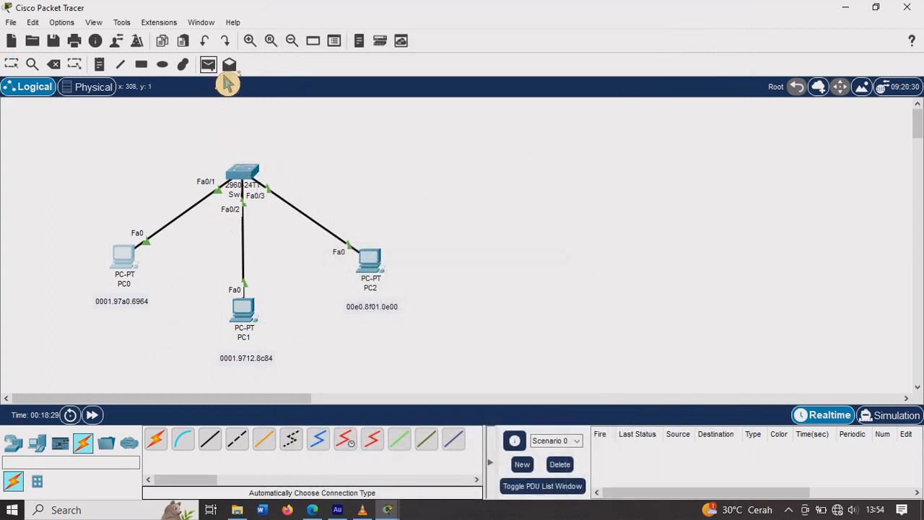
Step: Test connectivity by sending simple PDUs from PC0 to PC1 and from PC0 to PC2
{"action": "left_click", "coordinate": [133, 287]}
{"action": "left_click", "coordinate": [254, 315]}
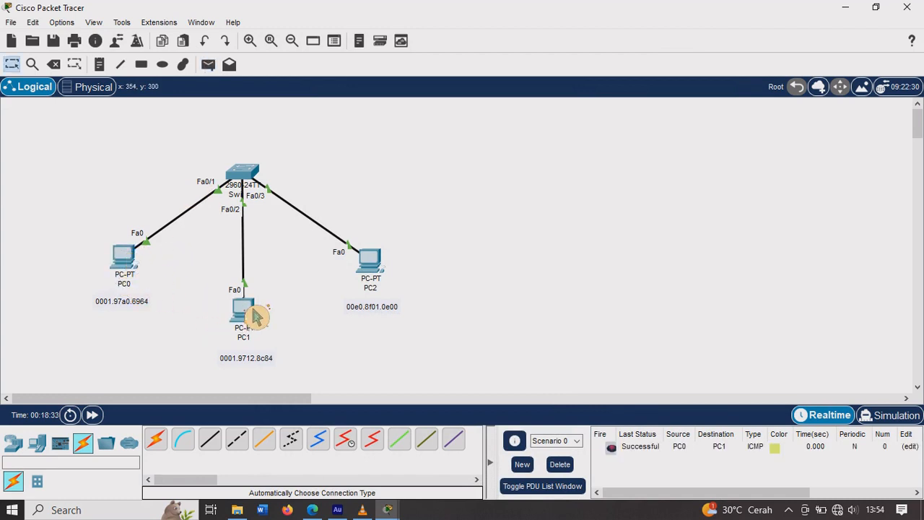
{"action": "left_click", "coordinate": [208, 64]}
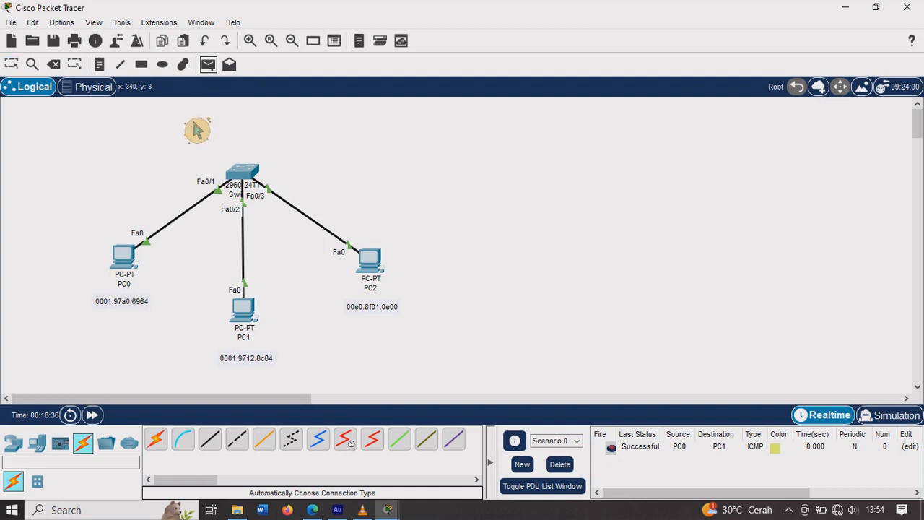
{"action": "left_click", "coordinate": [134, 267]}
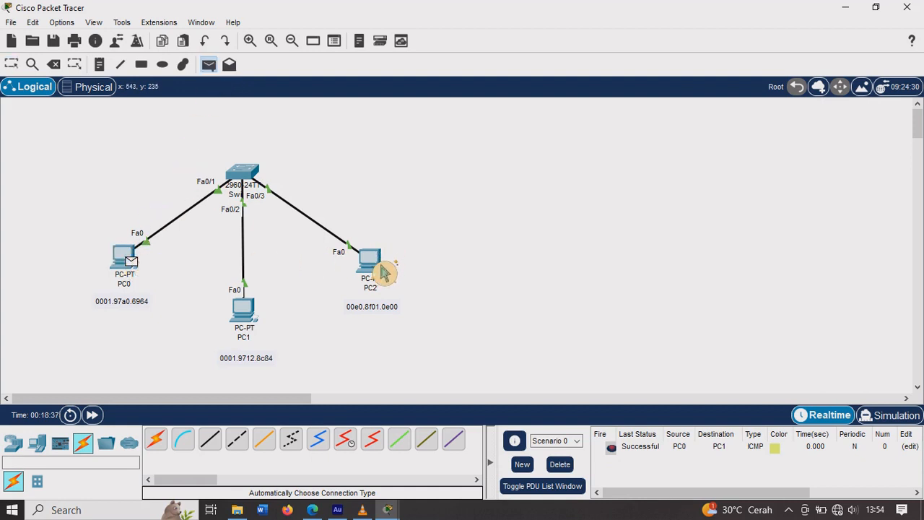
{"action": "left_click", "coordinate": [372, 264]}
Step: Send a simple PDU from PC1 to PC2 and delete the scenario's PDU entries
{"action": "left_click", "coordinate": [209, 65]}
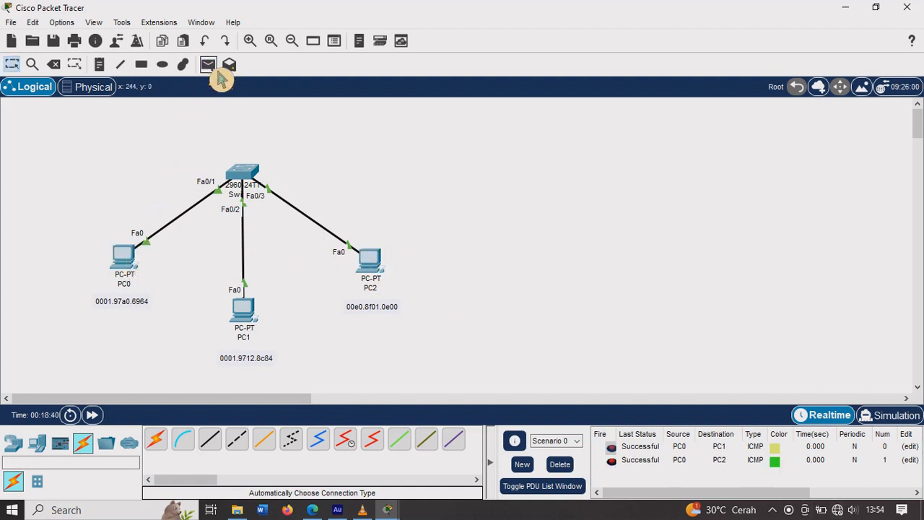
{"action": "left_click", "coordinate": [251, 311]}
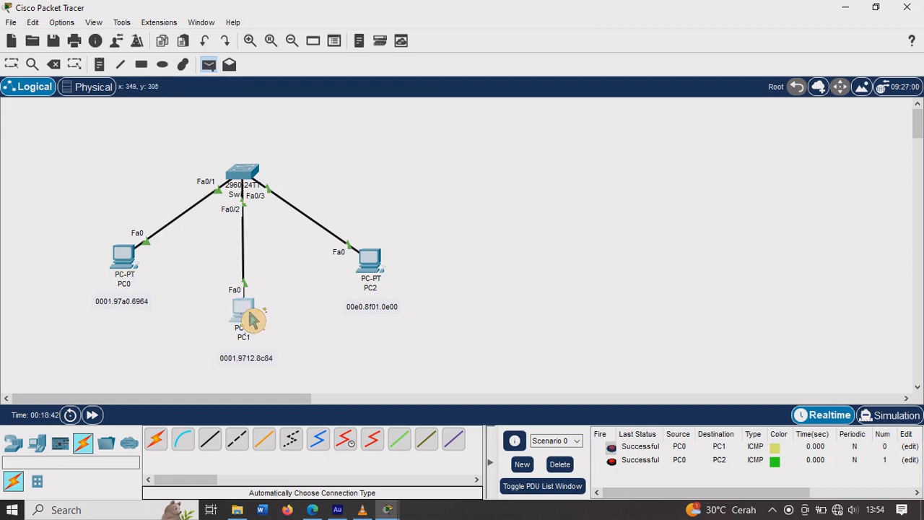
{"action": "left_click", "coordinate": [376, 269]}
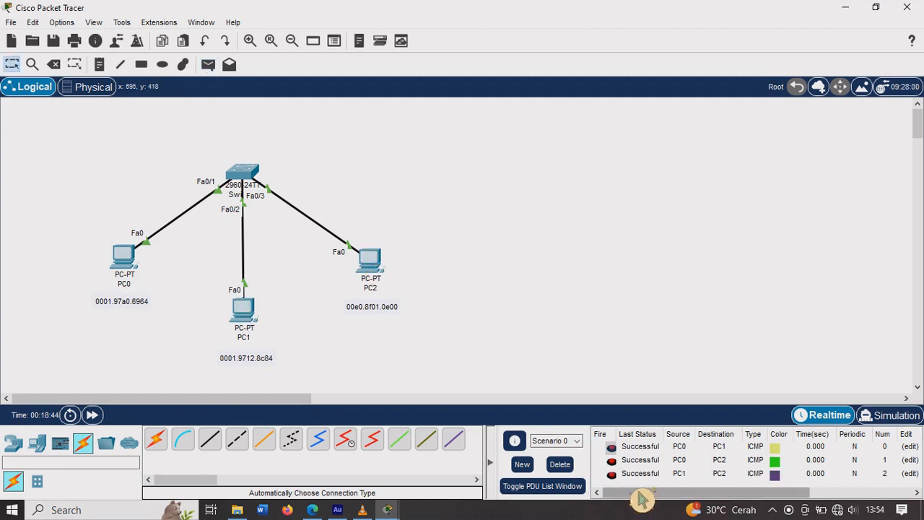
{"action": "left_click", "coordinate": [560, 464]}
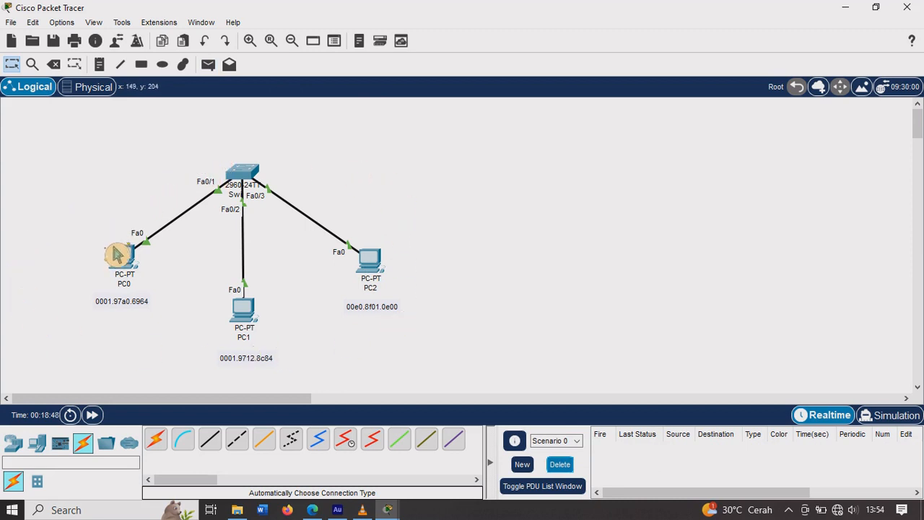
Step: In Switch0's CLI, show the MAC address table and configure f0/1 as an access port with port security enabled
{"action": "left_click", "coordinate": [236, 190]}
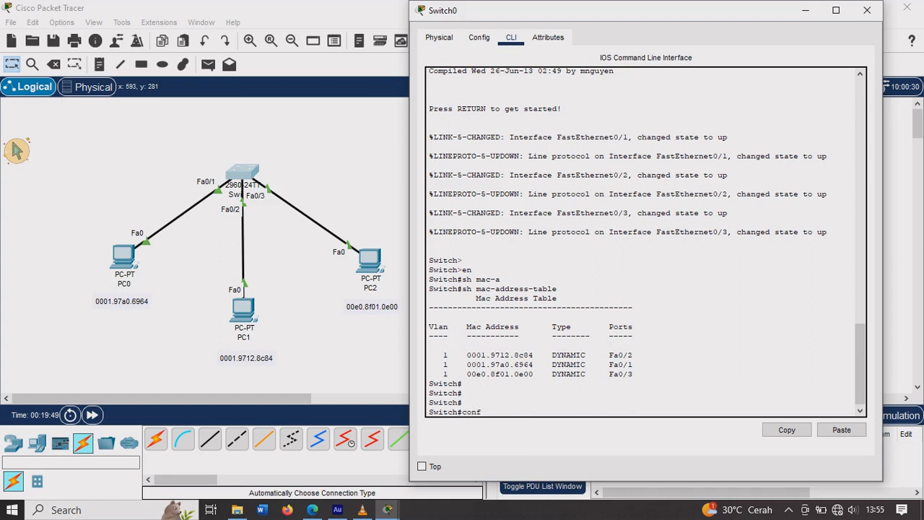
{"action": "key", "text": "Return"}
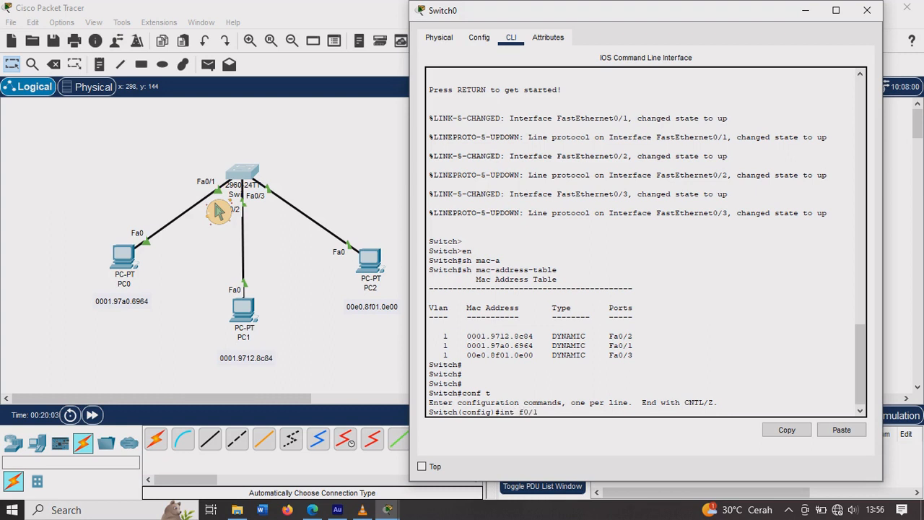
{"action": "key", "text": "Return"}
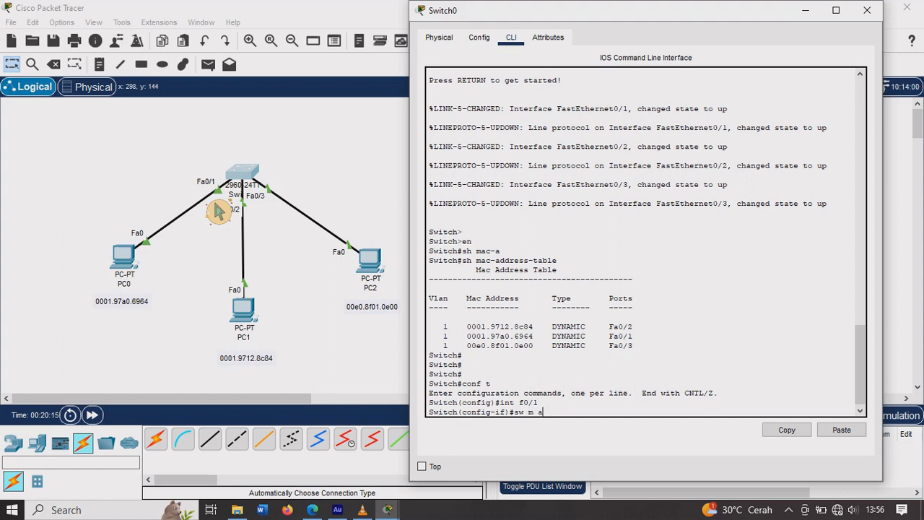
{"action": "key", "text": "Return"}
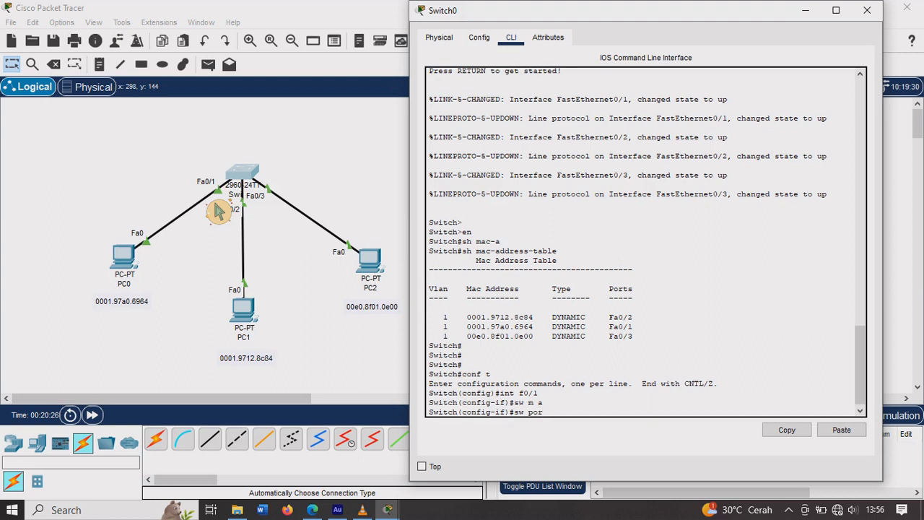
{"action": "key", "text": "Tab"}
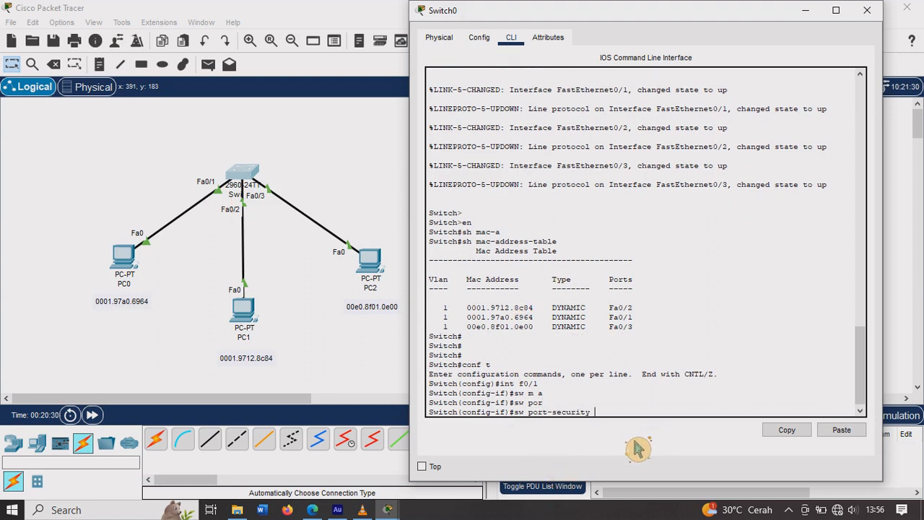
{"action": "key", "text": "Return"}
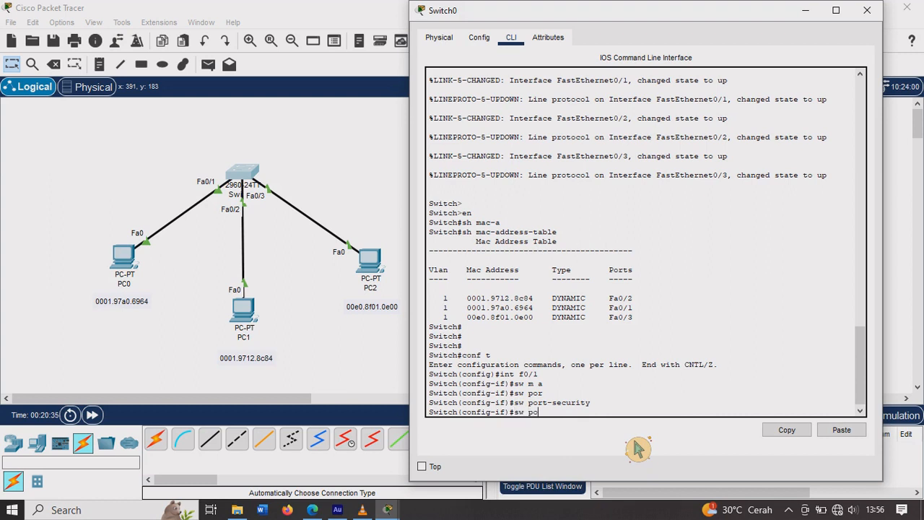
Step: Bind MAC address 0001.97a0.6964 to port security on f0/1 and exit the interface configuration
{"action": "type", "text": "r"}
{"action": "key", "text": "Tab"}
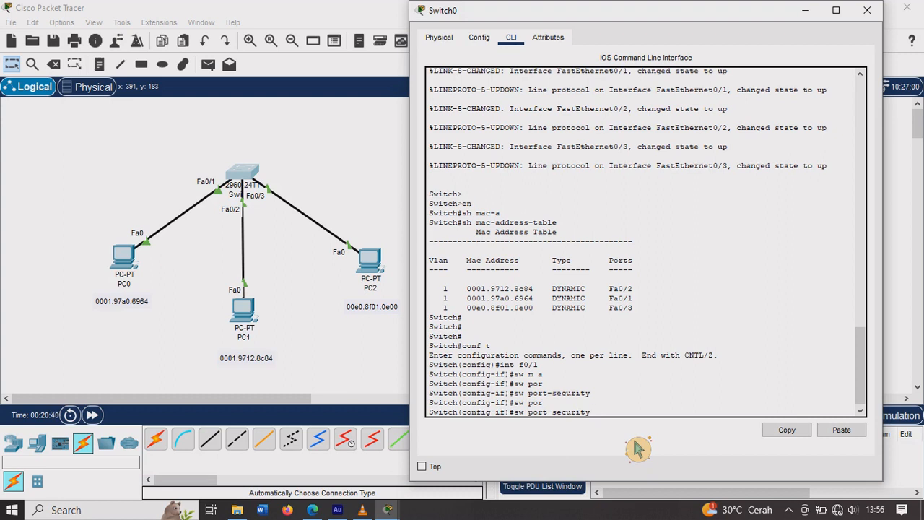
{"action": "type", "text": "mac-a"}
{"action": "key", "text": "Tab"}
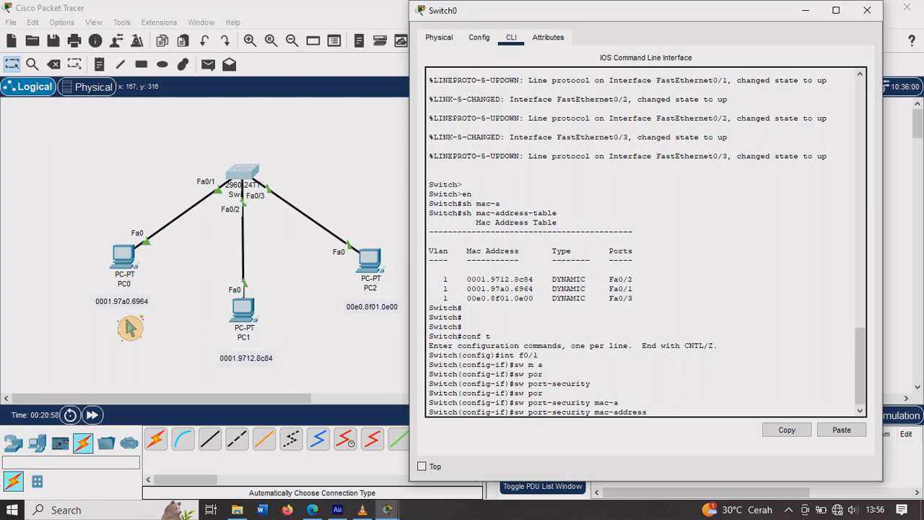
{"action": "type", "text": "0001.97a0.6964"}
{"action": "key", "text": "Return"}
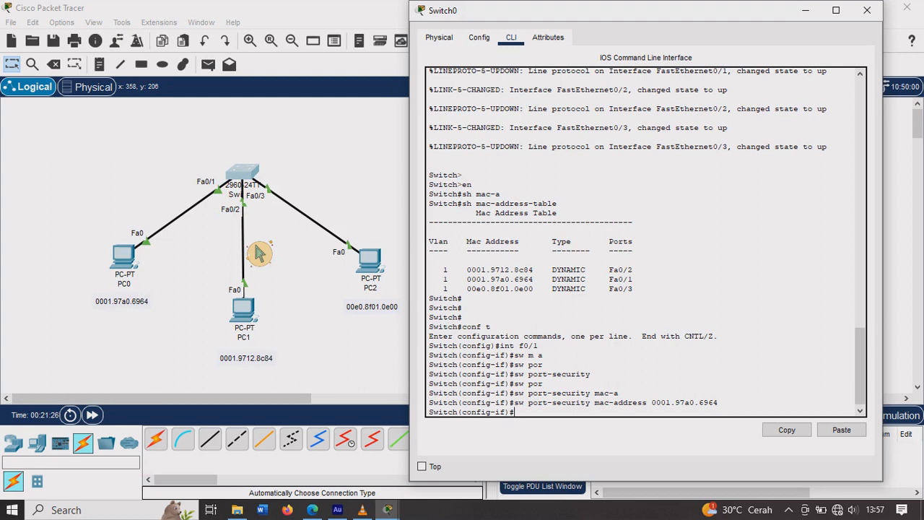
{"action": "type", "text": "ex"}
{"action": "key", "text": "Return"}
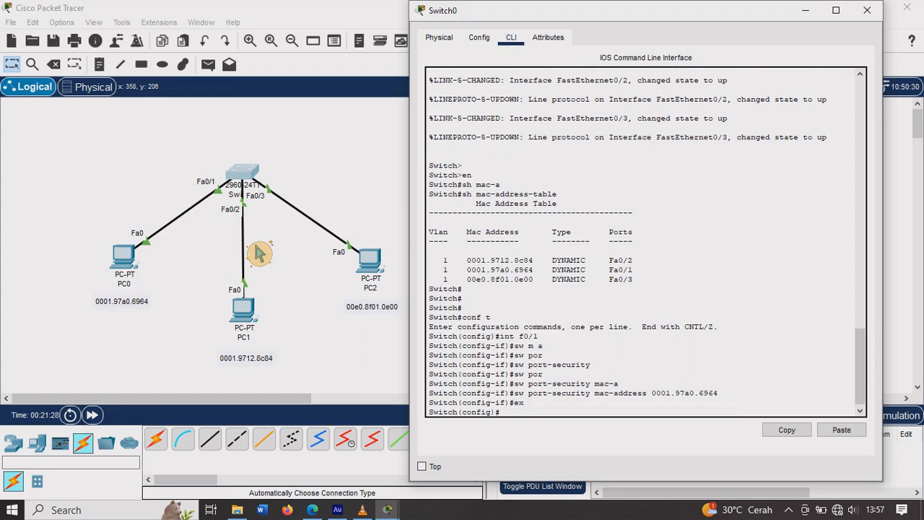
Step: Enter interface f0/2 configuration and set the port to access mode
{"action": "type", "text": "int f0/2"}
{"action": "key", "text": "Return"}
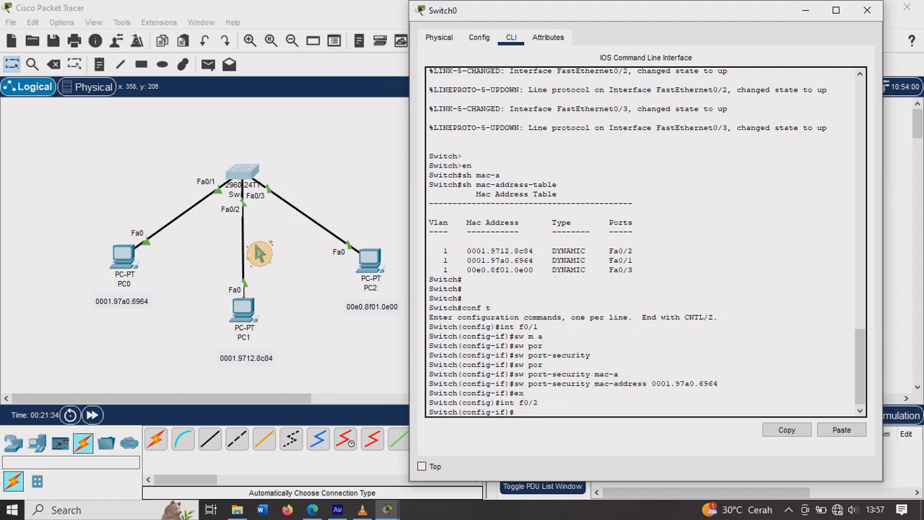
{"action": "type", "text": "sw m a"}
{"action": "key", "text": "Return"}
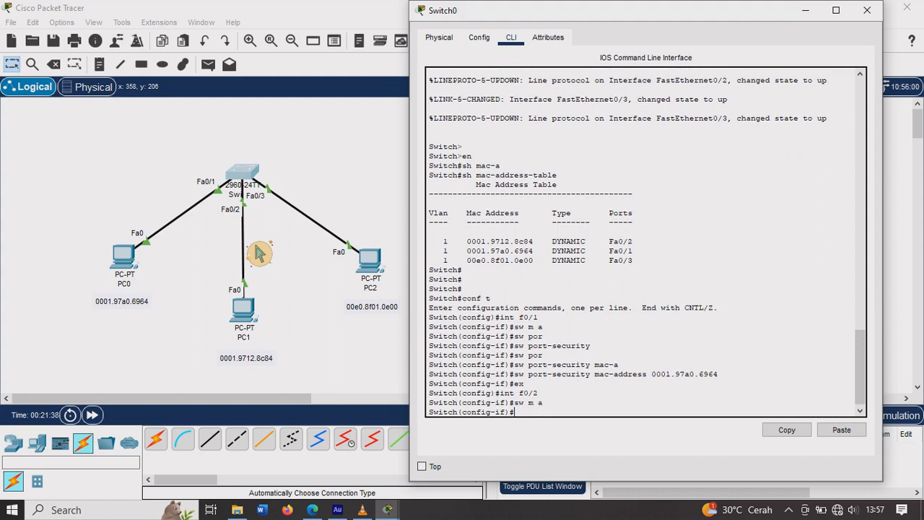
Step: Enable port security on interface f0/2
{"action": "type", "text": "sw por"}
{"action": "key", "text": "Tab"}
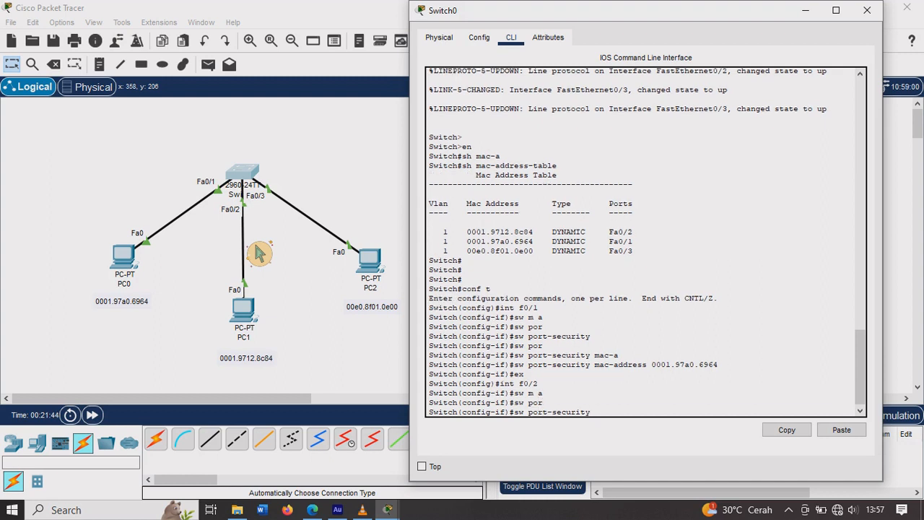
{"action": "key", "text": "Return"}
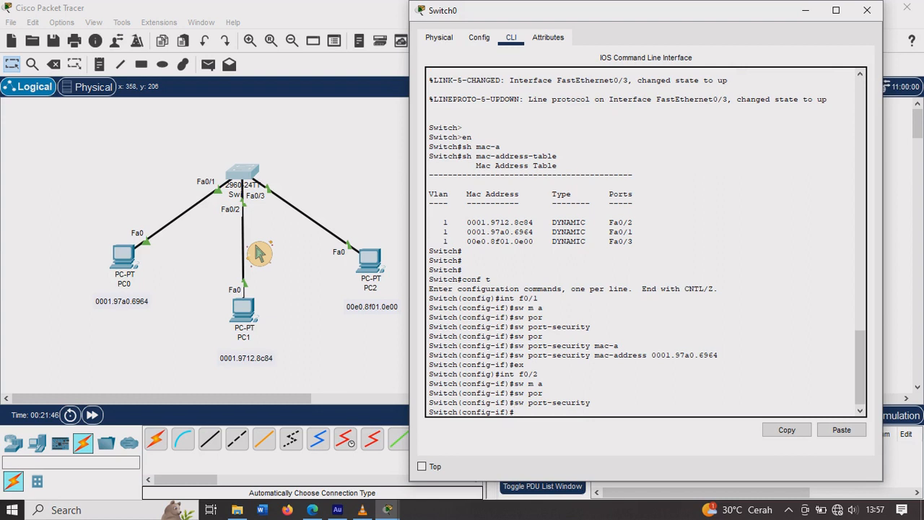
Step: Write the "sw port-security mac-address" command for f0/2, leaving the address still to enter
{"action": "type", "text": "sw por"}
{"action": "key", "text": "Tab"}
{"action": "type", "text": "m"}
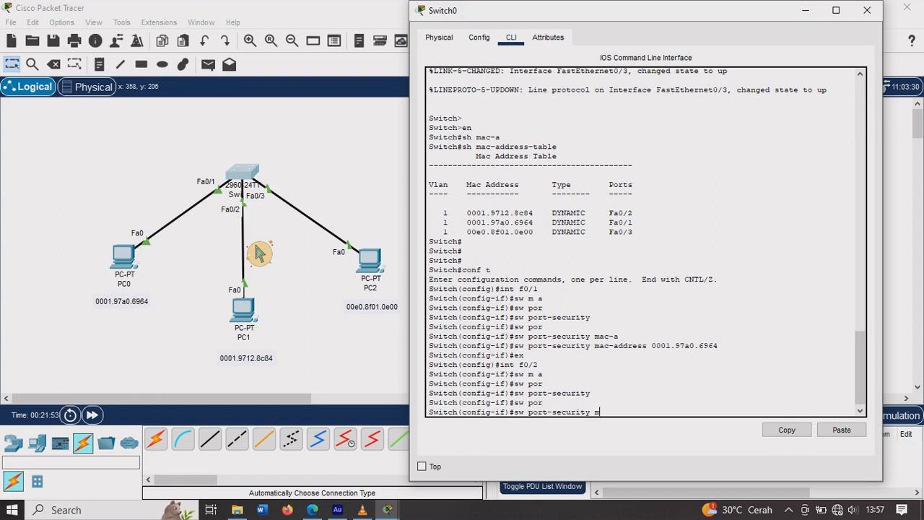
{"action": "type", "text": "ac0a"}
{"action": "key", "text": "Tab"}
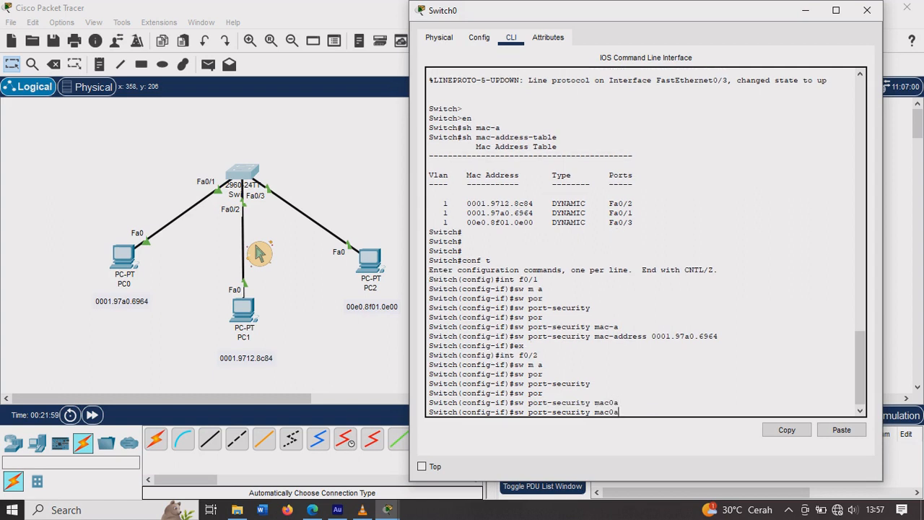
{"action": "key", "text": "BackSpace"}
{"action": "key", "text": "BackSpace"}
{"action": "type", "text": "-a"}
{"action": "key", "text": "Tab"}
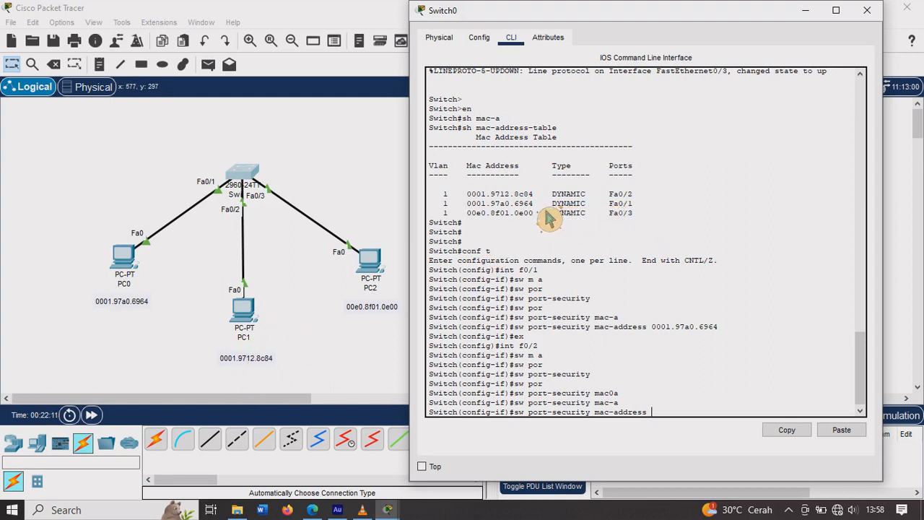
Step: Bind MAC address 0001.9712.8c84, copied from the MAC address table, to port security on f0/2 and exit the interface configuration
{"action": "left_click_drag", "start_coordinate": [468, 204], "coordinate": [549, 214]}
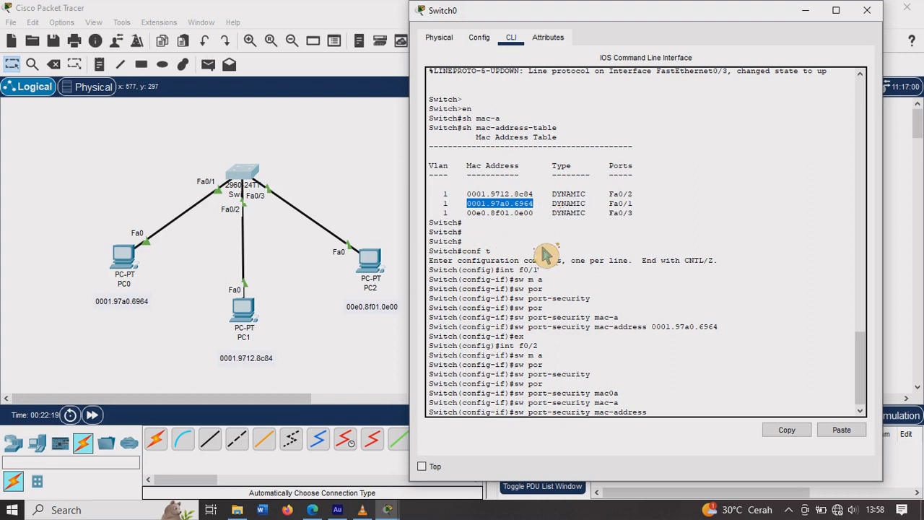
{"action": "left_click", "coordinate": [577, 249]}
{"action": "left_click_drag", "start_coordinate": [467, 194], "coordinate": [545, 204]}
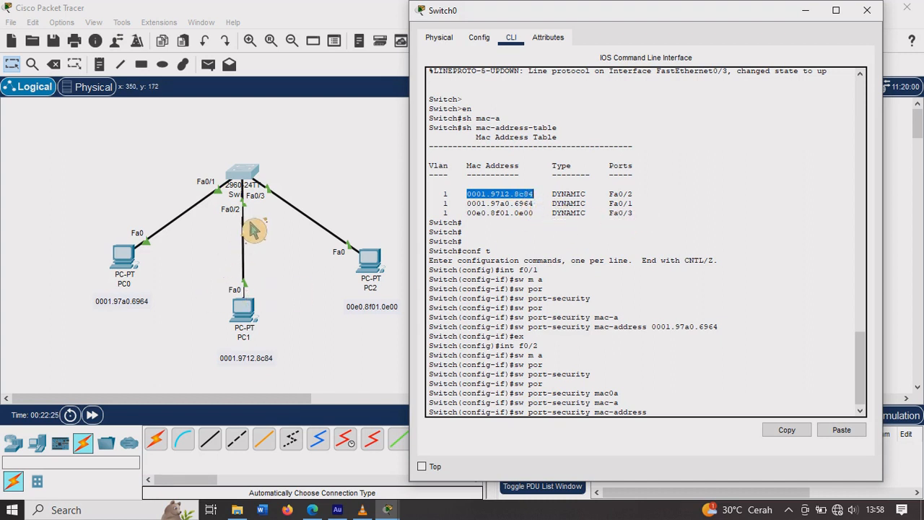
{"action": "right_click", "coordinate": [496, 196]}
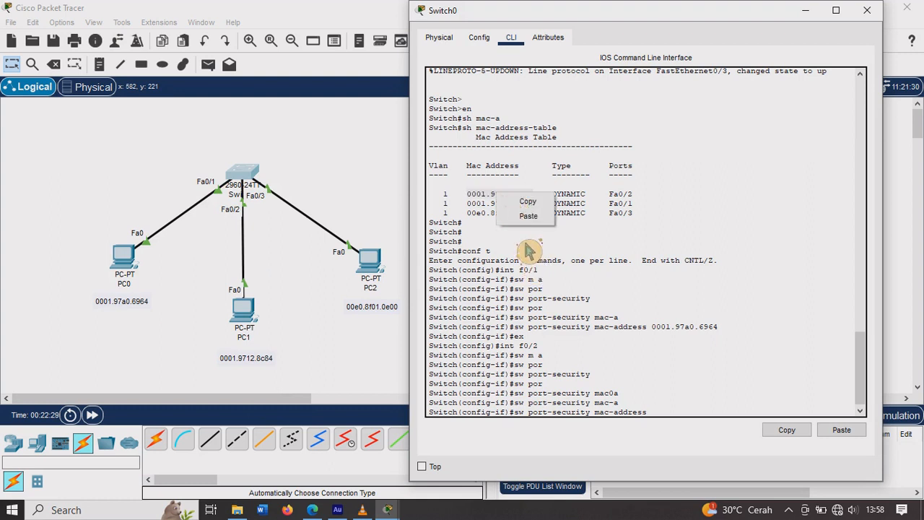
{"action": "left_click", "coordinate": [528, 202]}
{"action": "right_click", "coordinate": [666, 415]}
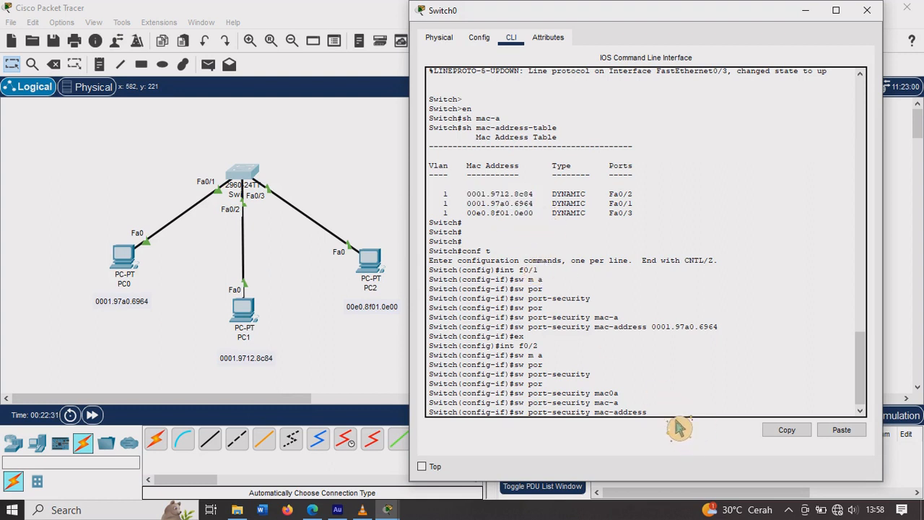
{"action": "left_click", "coordinate": [696, 436]}
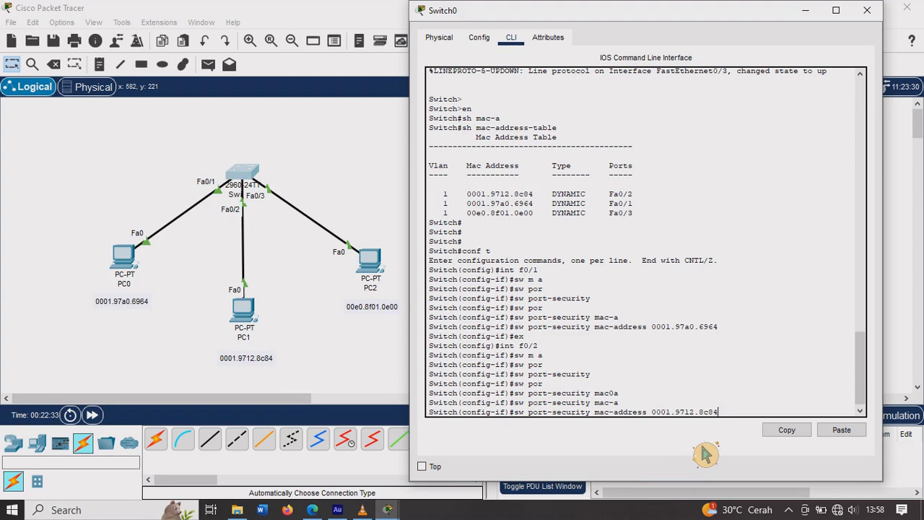
{"action": "key", "text": "Return"}
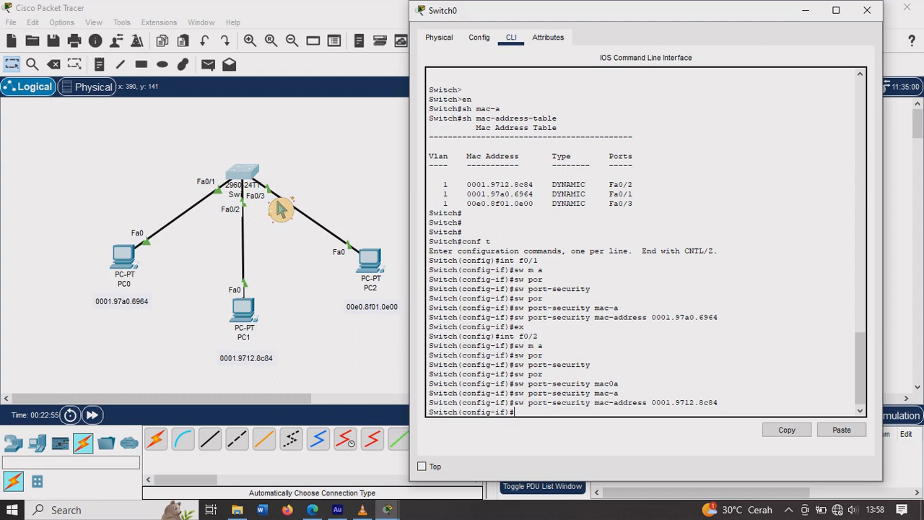
{"action": "type", "text": "ex"}
{"action": "key", "text": "Return"}
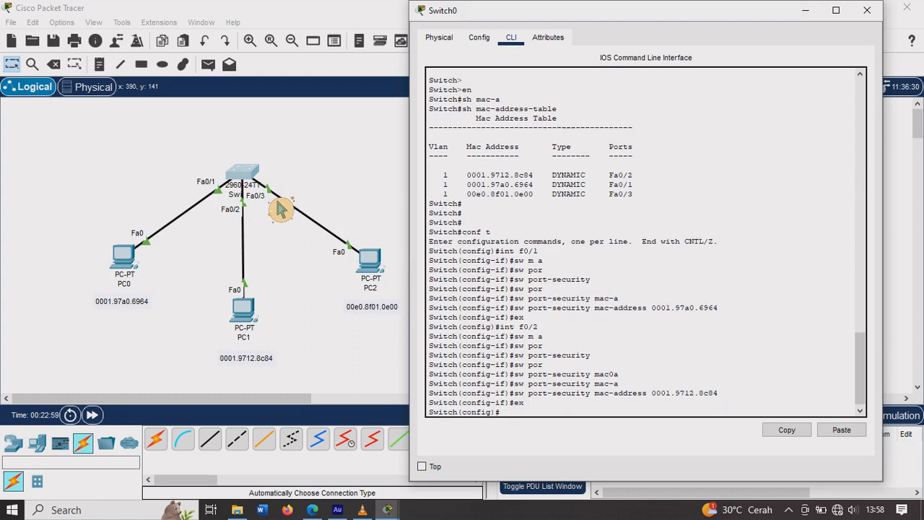
Step: Enter the configuration of interface f0/3
{"action": "type", "text": "sw"}
{"action": "key", "text": "BackSpace"}
{"action": "key", "text": "BackSpace"}
{"action": "type", "text": "int f 0/3"}
{"action": "key", "text": "BackSpace"}
{"action": "key", "text": "BackSpace"}
{"action": "key", "text": "BackSpace"}
{"action": "key", "text": "BackSpace"}
{"action": "type", "text": "0"}
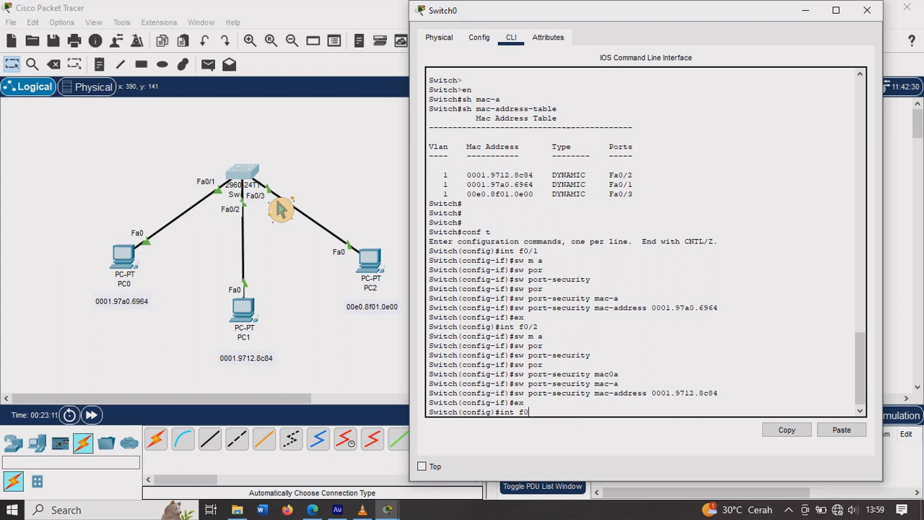
{"action": "type", "text": "/3"}
{"action": "key", "text": "Return"}
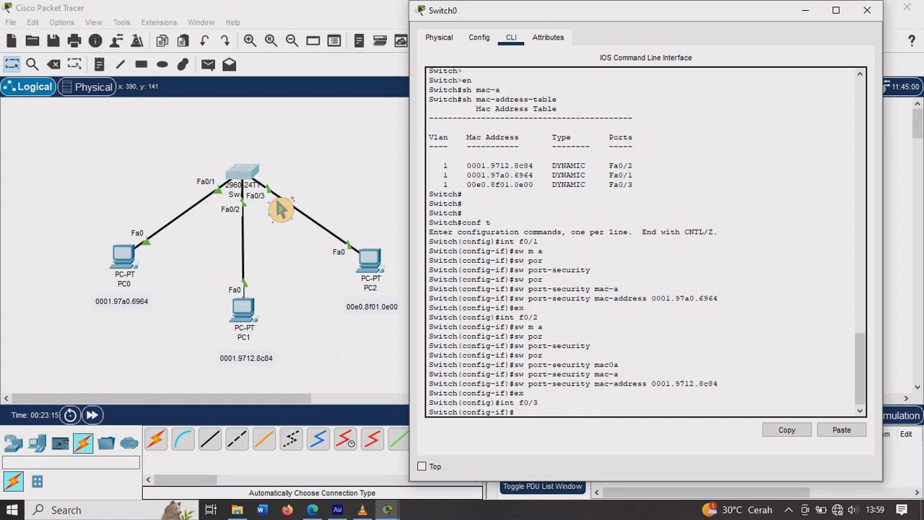
Step: Set interface f0/3 to access mode and enable port security on it
{"action": "type", "text": "sw m a"}
{"action": "key", "text": "Return"}
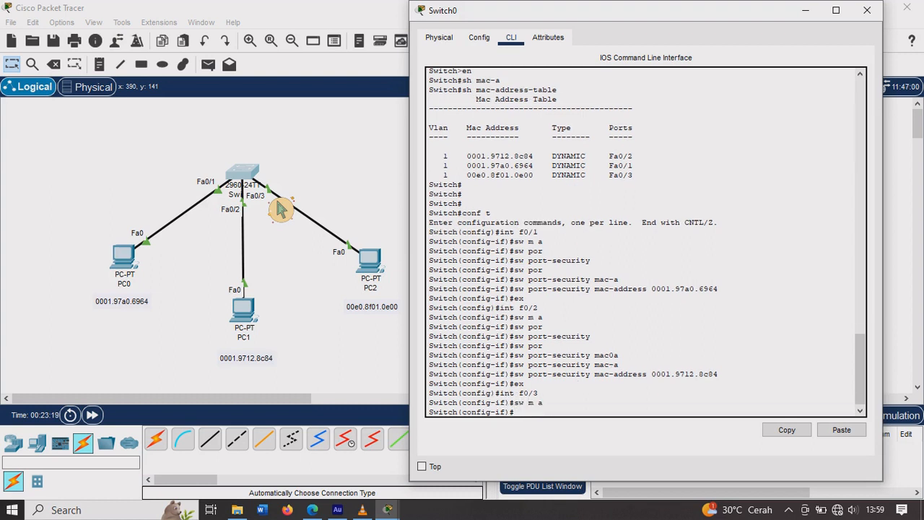
{"action": "type", "text": "sw por"}
{"action": "key", "text": "Tab"}
{"action": "key", "text": "Return"}
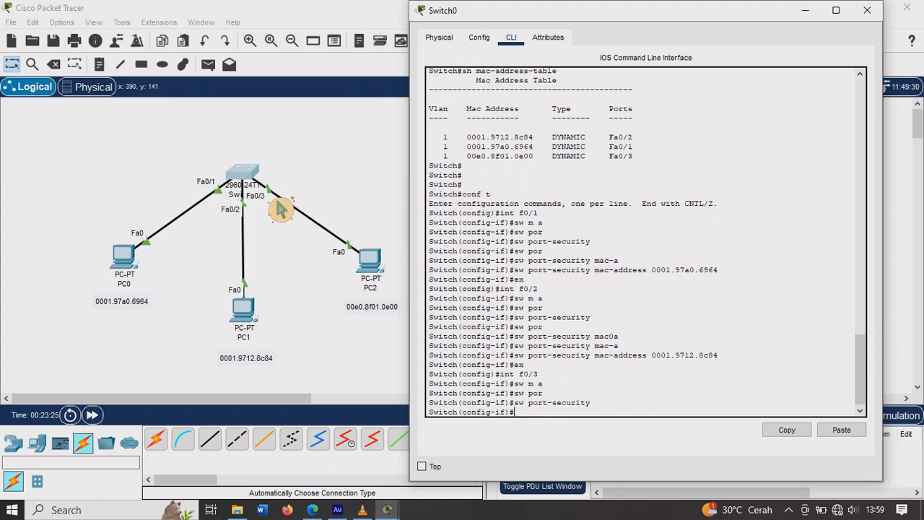
Step: Write the "sw port-security mac-address" command for f0/3, leaving out the address
{"action": "type", "text": "sw po"}
{"action": "key", "text": "Tab"}
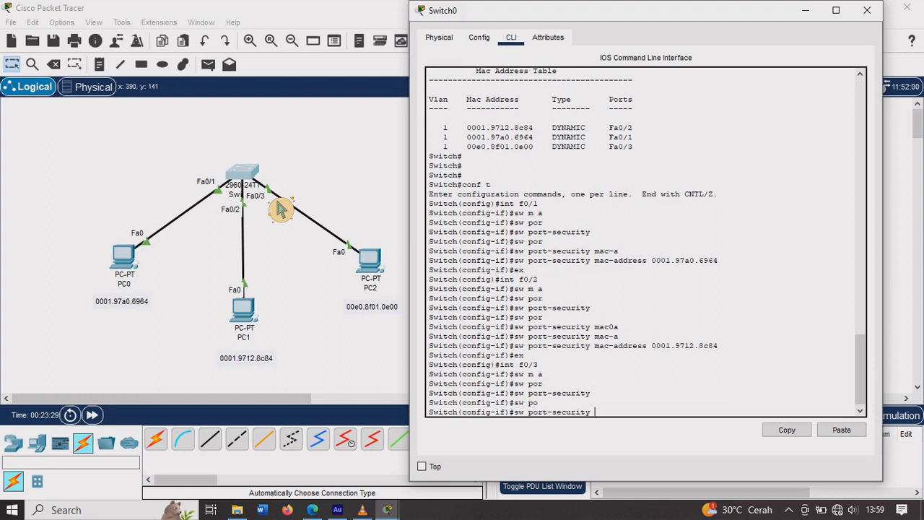
{"action": "type", "text": "mac-a"}
{"action": "key", "text": "Tab"}
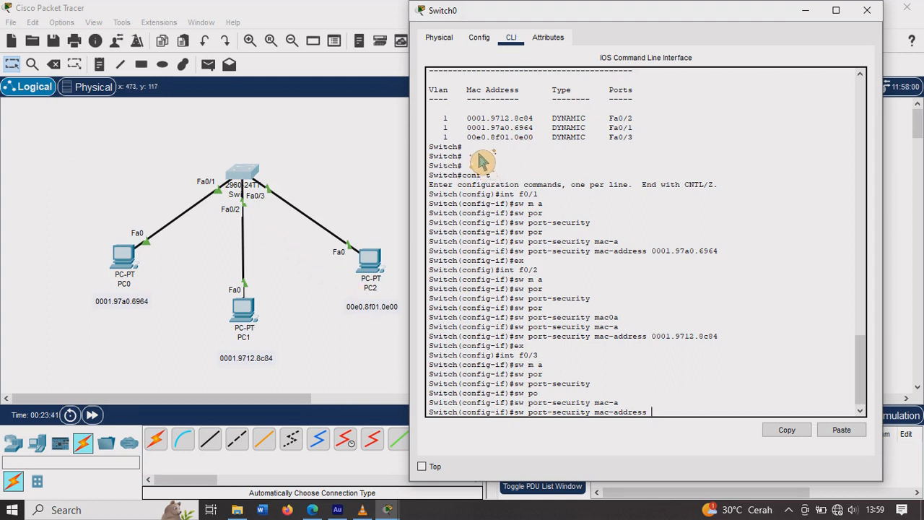
Step: Complete the f0/3 command with MAC address 00e0.8f01.0e00 copied from the MAC address table and run it
{"action": "left_click_drag", "start_coordinate": [477, 140], "coordinate": [528, 144]}
{"action": "left_click", "coordinate": [529, 145]}
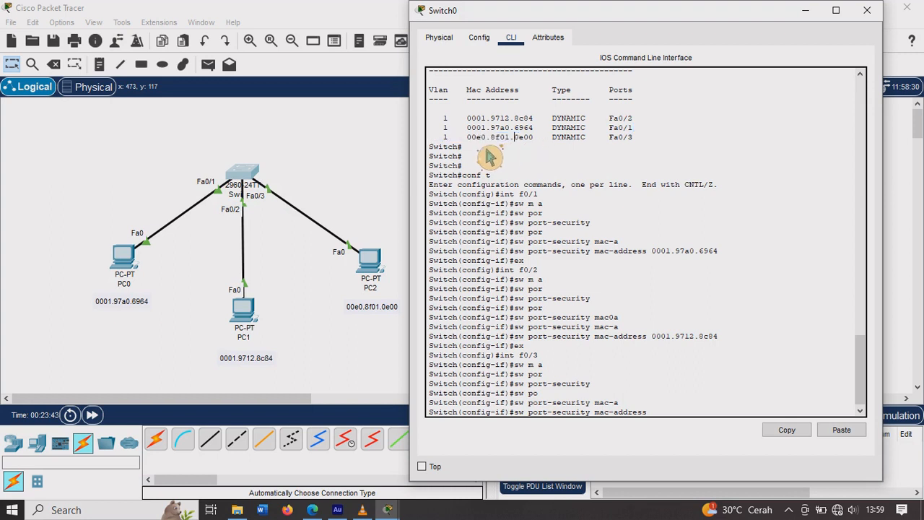
{"action": "left_click_drag", "start_coordinate": [468, 139], "coordinate": [545, 152]}
{"action": "key", "text": "ctrl+c"}
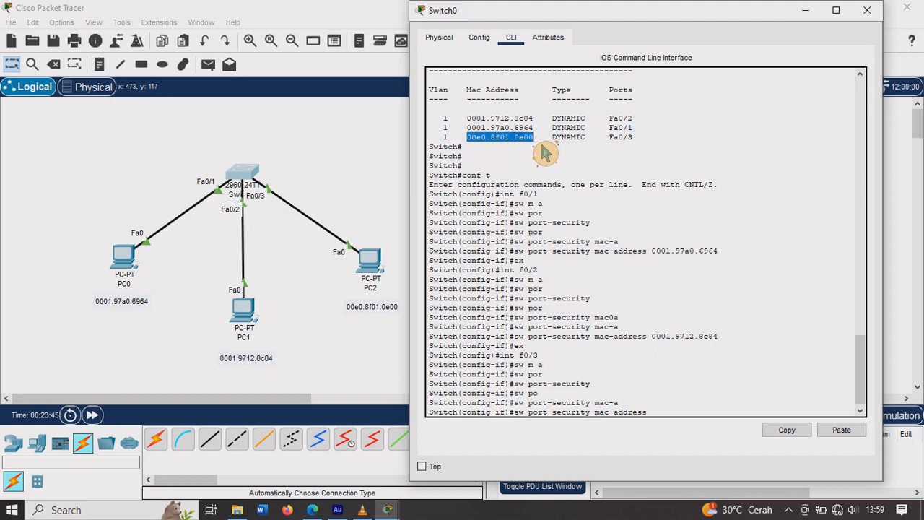
{"action": "right_click", "coordinate": [532, 140]}
{"action": "left_click", "coordinate": [571, 152]}
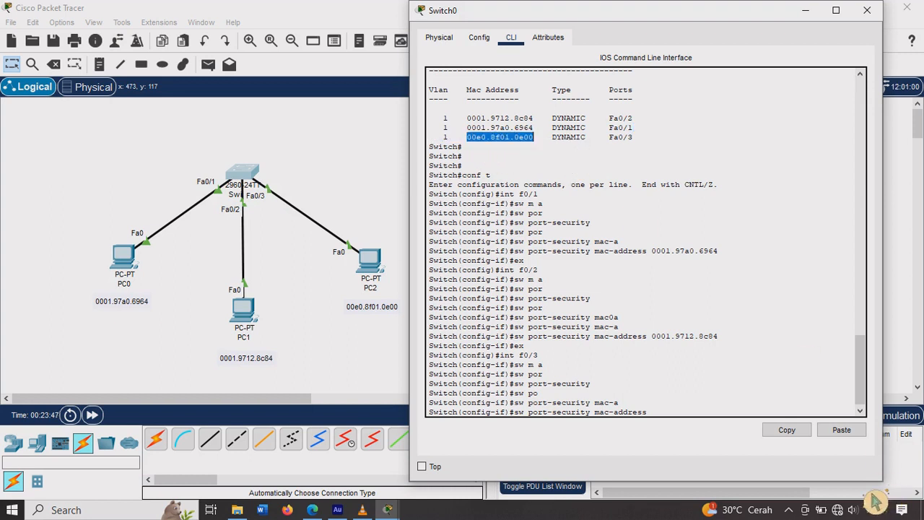
{"action": "right_click", "coordinate": [680, 421]}
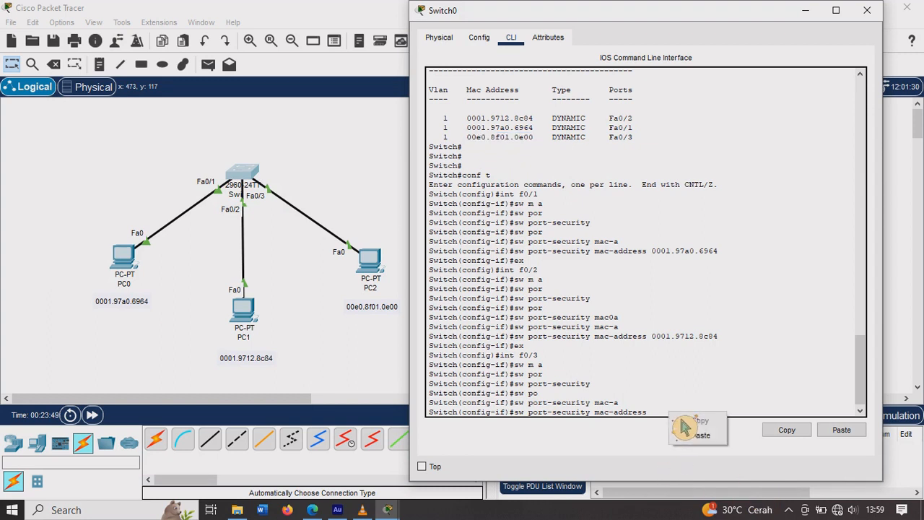
{"action": "left_click", "coordinate": [695, 435]}
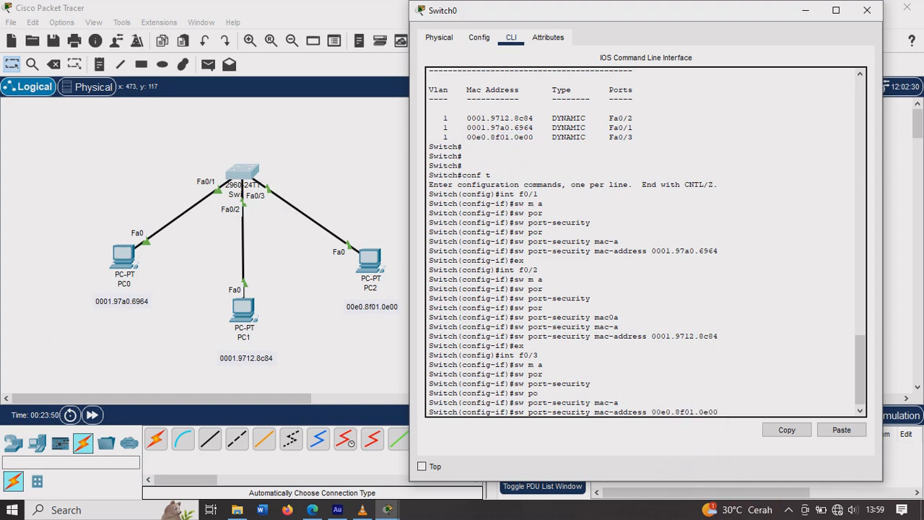
{"action": "key", "text": "Return"}
{"action": "key", "text": "Return"}
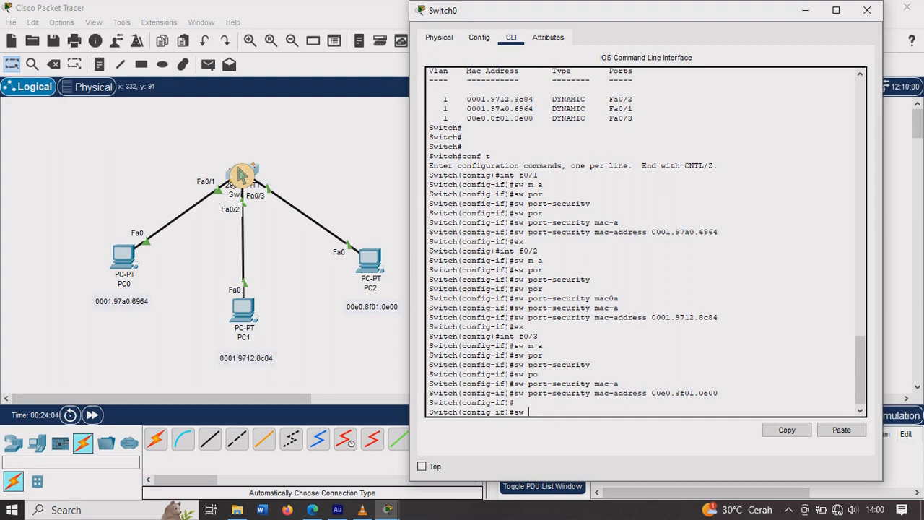
Step: Set the port security violation mode to protect on interface f0/3
{"action": "key", "text": "Tab"}
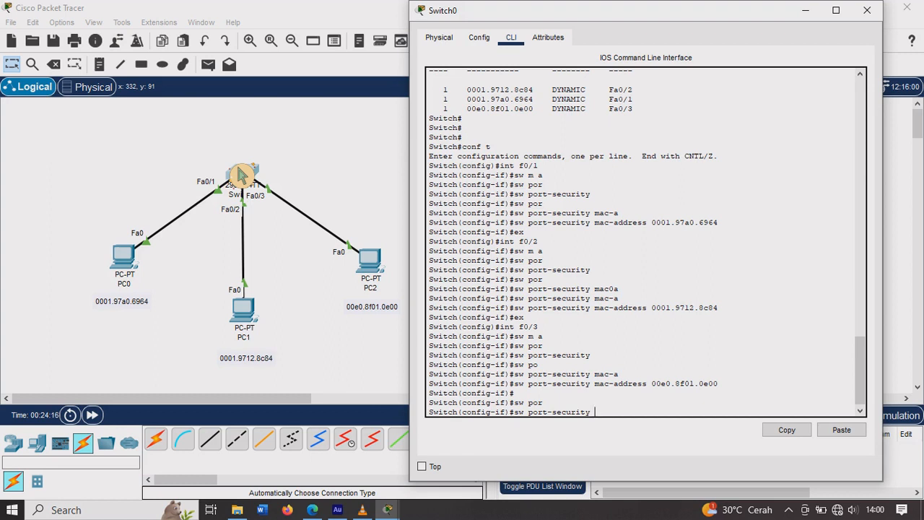
{"action": "key", "text": "Tab"}
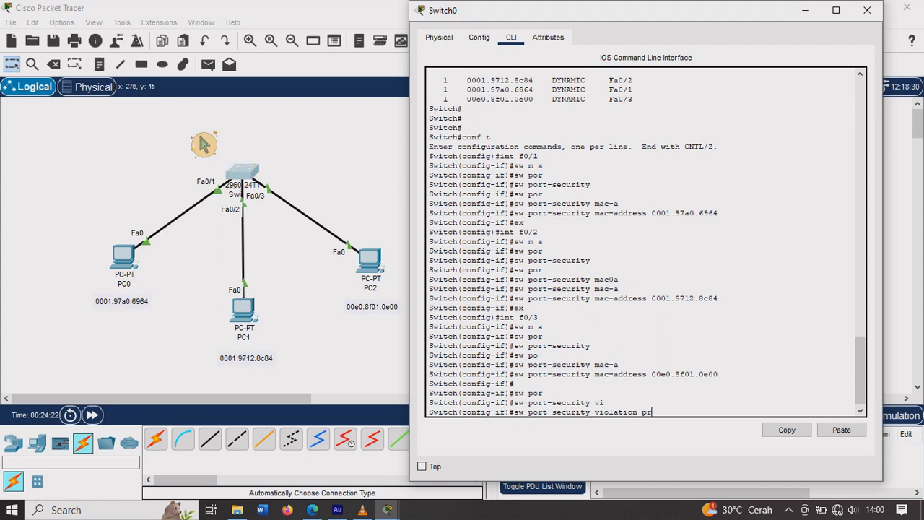
{"action": "type", "text": "pr"}
{"action": "key", "text": "Tab"}
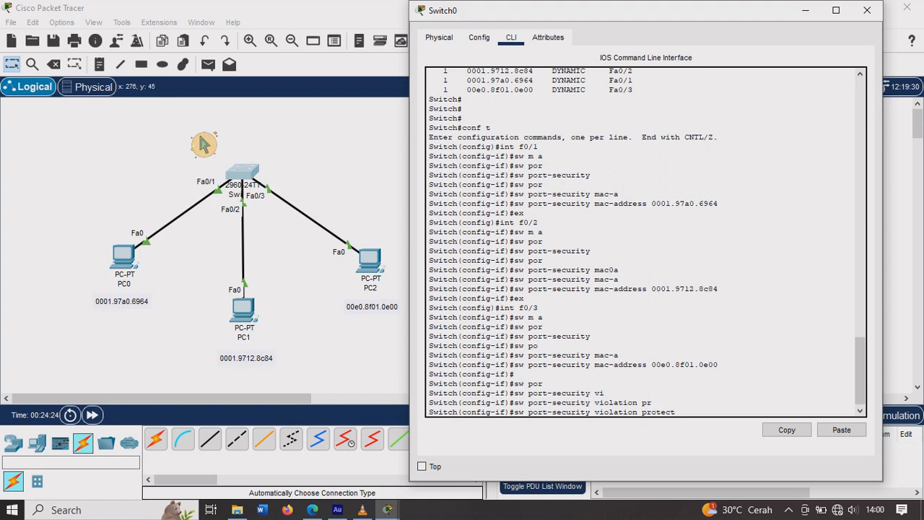
{"action": "key", "text": "Return"}
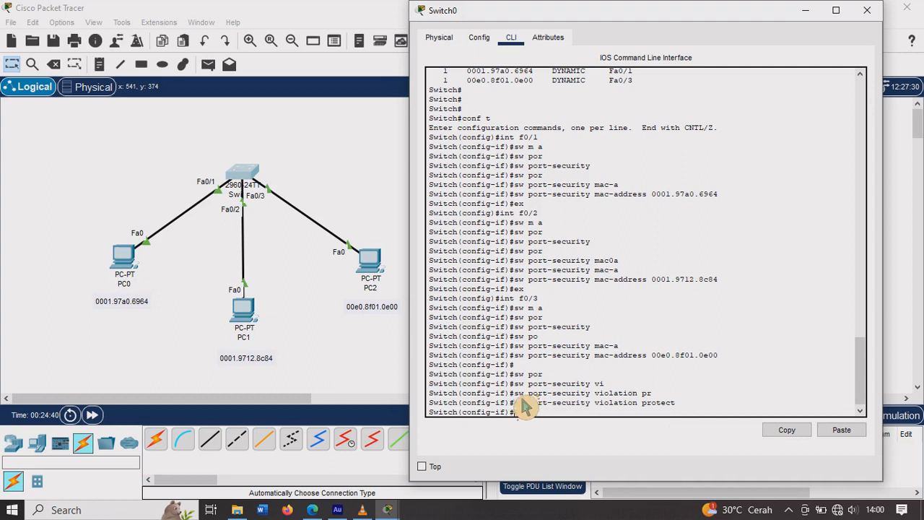
Step: Return to the topology and send simple PDUs from PC0 to PC1 and from PC0 to PC2
{"action": "left_click", "coordinate": [291, 277]}
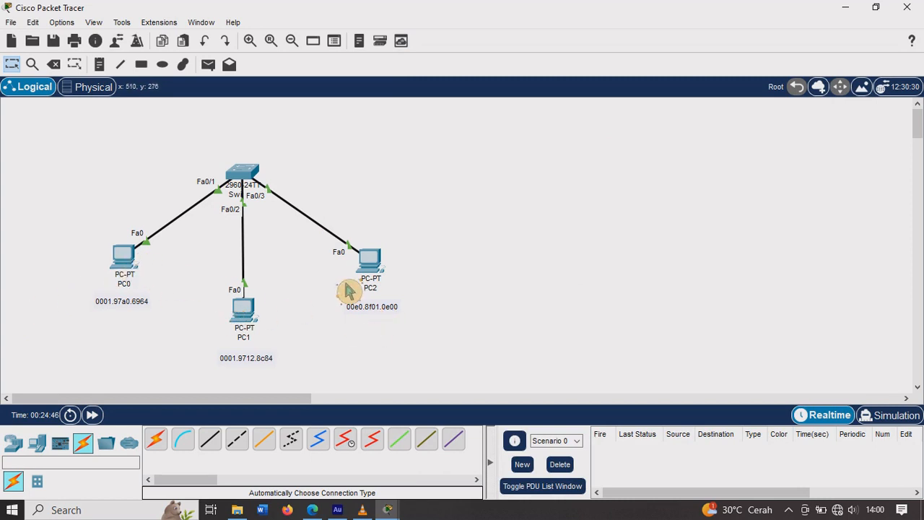
{"action": "left_click", "coordinate": [208, 64]}
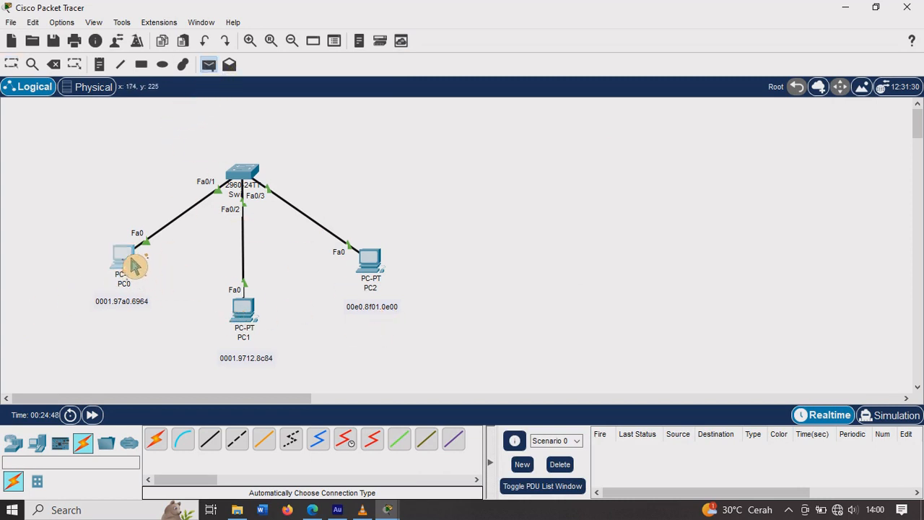
{"action": "left_click", "coordinate": [124, 256]}
{"action": "left_click", "coordinate": [239, 325]}
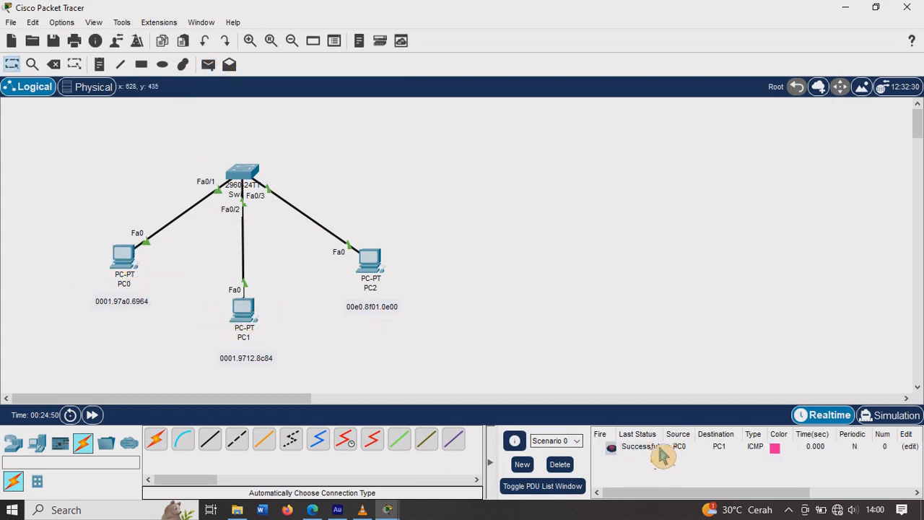
{"action": "left_click", "coordinate": [208, 65]}
{"action": "left_click", "coordinate": [126, 260]}
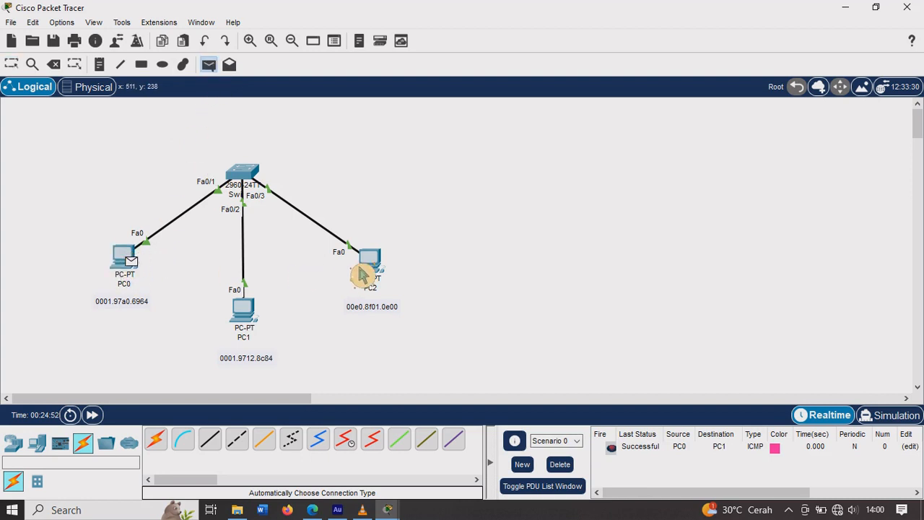
{"action": "left_click", "coordinate": [385, 269]}
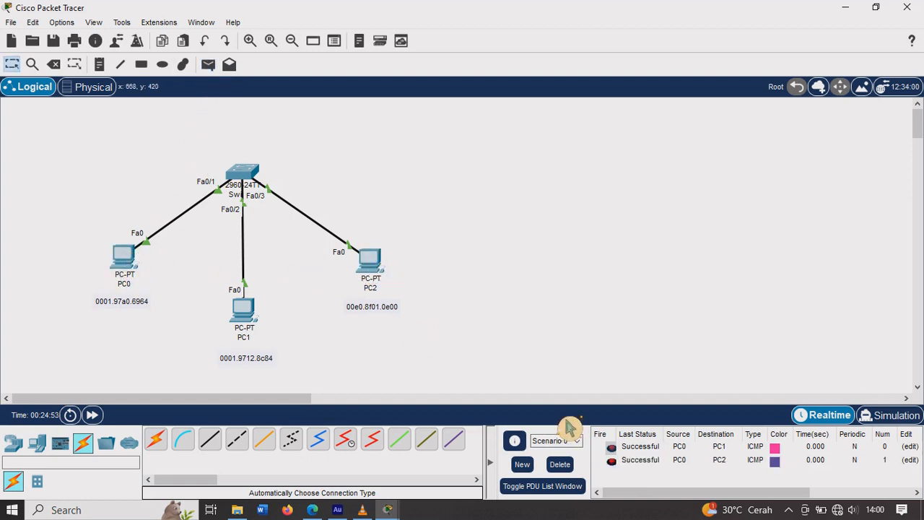
Step: Send a simple PDU from PC1 to PC2 to test their connection
{"action": "left_click", "coordinate": [208, 64]}
{"action": "left_click", "coordinate": [214, 70]}
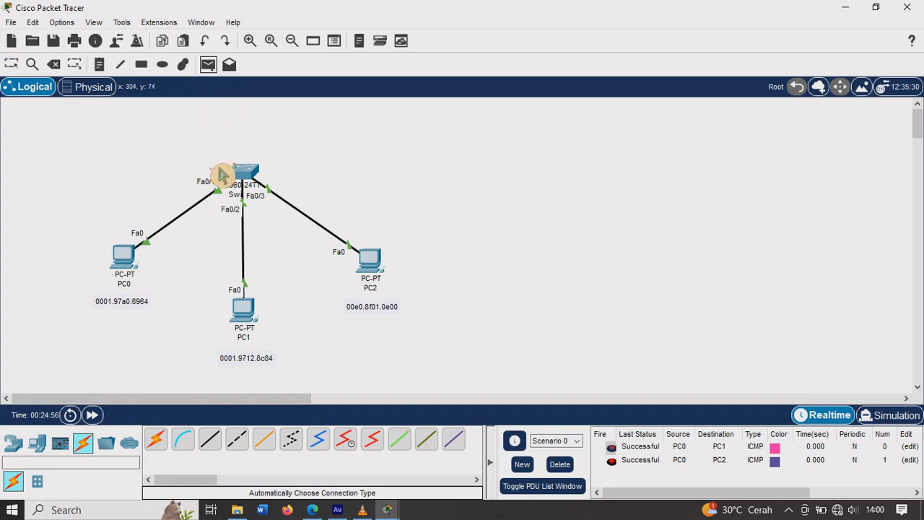
{"action": "left_click", "coordinate": [251, 315]}
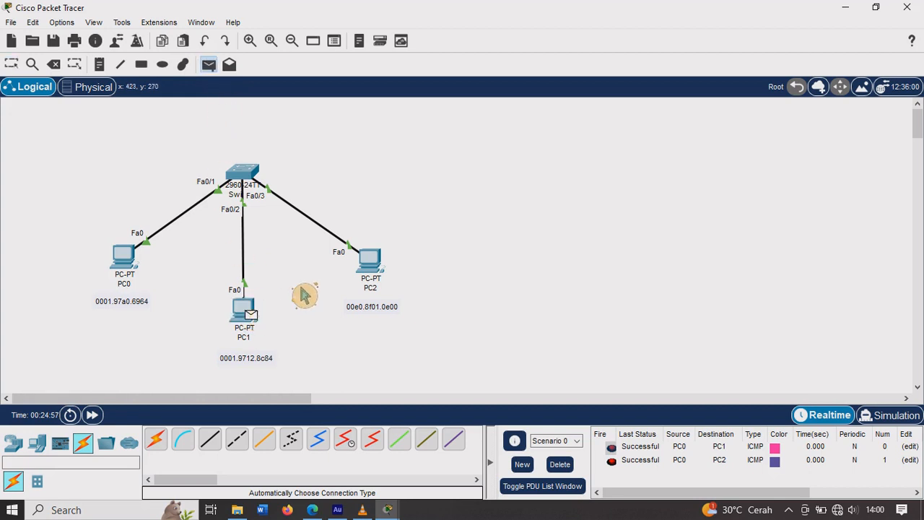
{"action": "left_click", "coordinate": [386, 267]}
Step: Reopen the Switch0 CLI and review the MAC address table and the port security commands entered for the three interfaces
{"action": "left_click", "coordinate": [254, 189]}
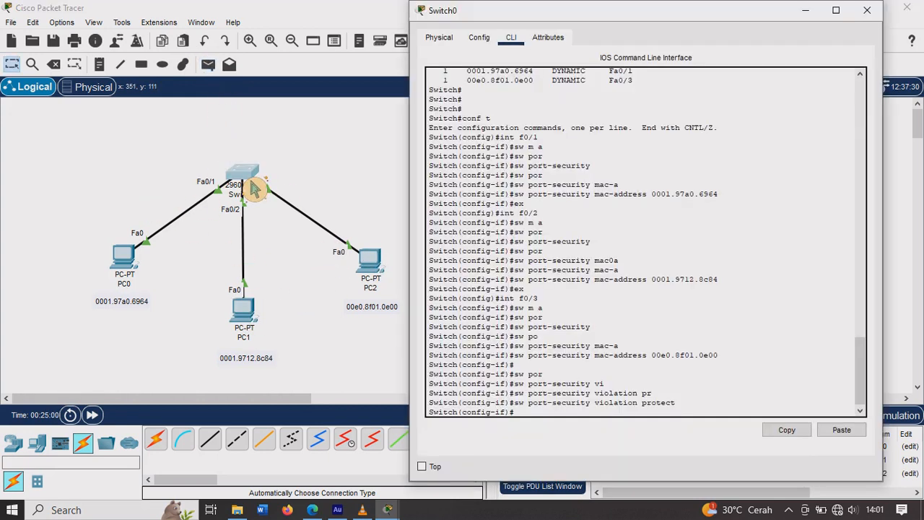
{"action": "scroll", "coordinate": [543, 192], "scroll_direction": "up", "scroll_amount": 2}
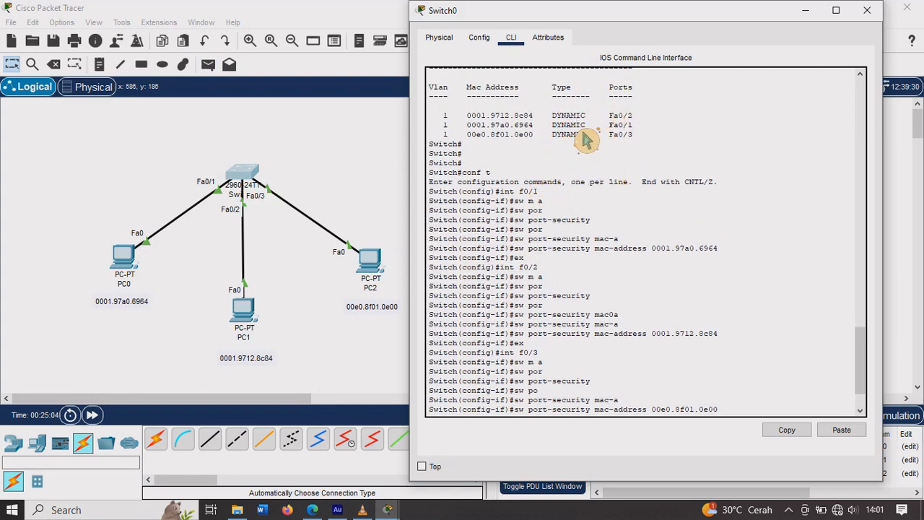
{"action": "key", "text": "Return"}
{"action": "type", "text": "sw por"}
{"action": "key", "text": "Tab"}
{"action": "type", "text": "vi"}
{"action": "key", "text": "Tab"}
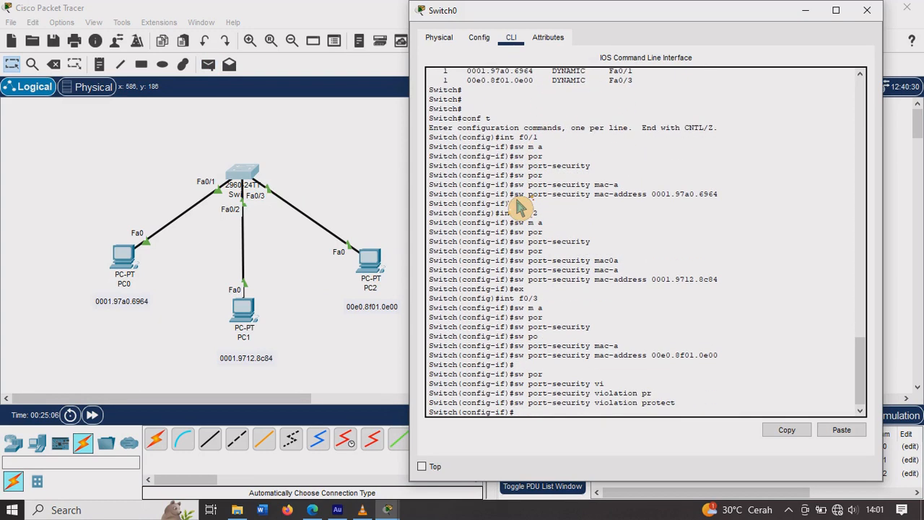
{"action": "type", "text": "pr"}
{"action": "key", "text": "Tab"}
{"action": "key", "text": "Return"}
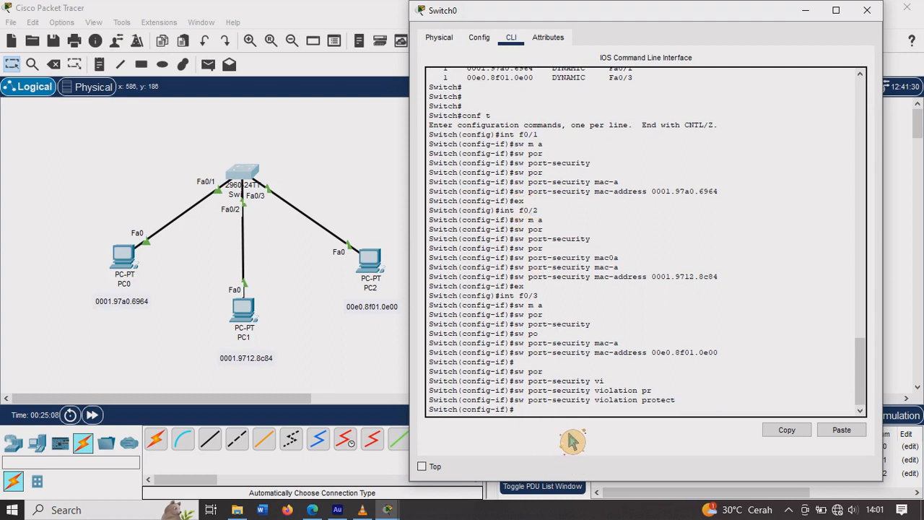
{"action": "key", "text": "Return"}
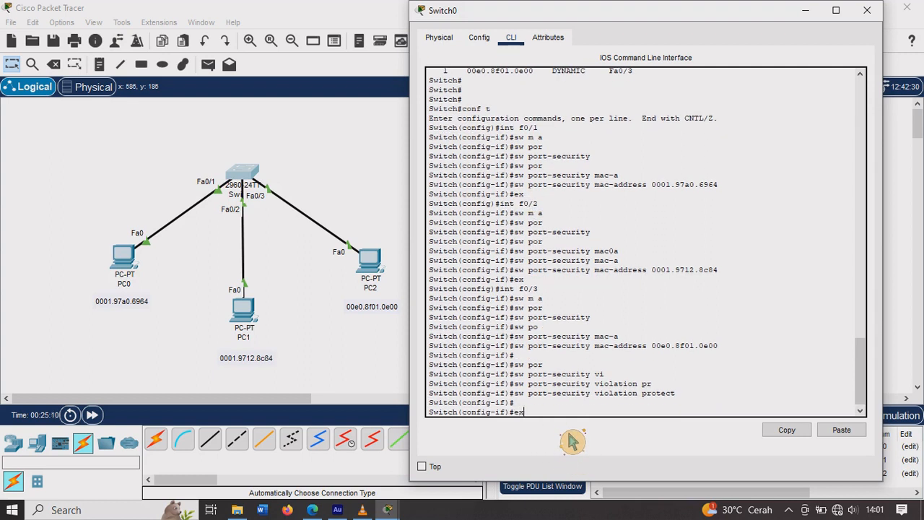
Step: Exit configuration mode to the privileged prompt and display the switch's MAC address table
{"action": "type", "text": "ex"}
{"action": "key", "text": "Return"}
{"action": "type", "text": "ex"}
{"action": "key", "text": "Return"}
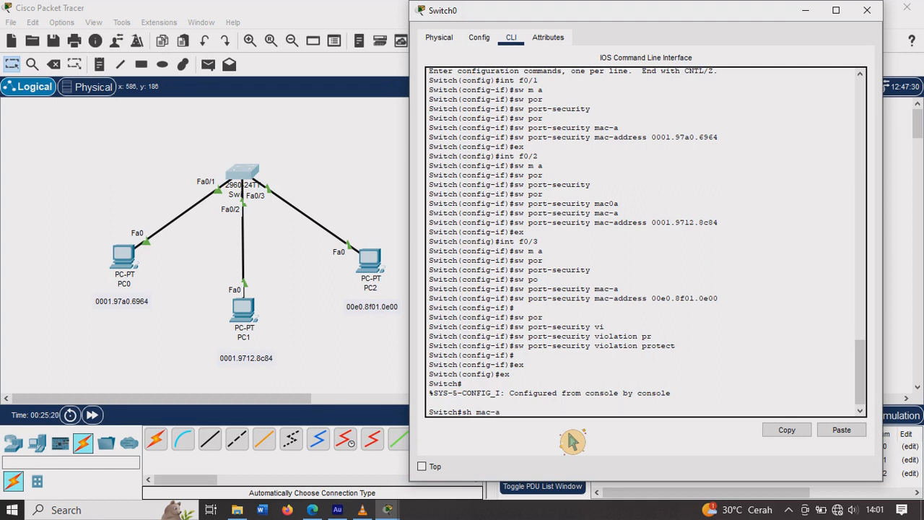
{"action": "type", "text": "sh mac-a"}
{"action": "key", "text": "Tab"}
{"action": "key", "text": "Return"}
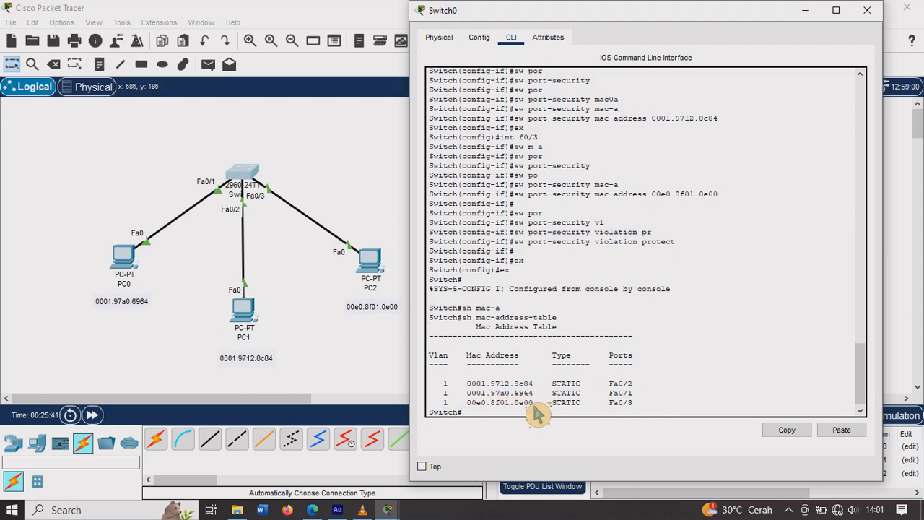
Step: Clear the PDU list in the topology and delete the cables linking PC0, PC1 and PC2 to Switch0
{"action": "left_click", "coordinate": [336, 372]}
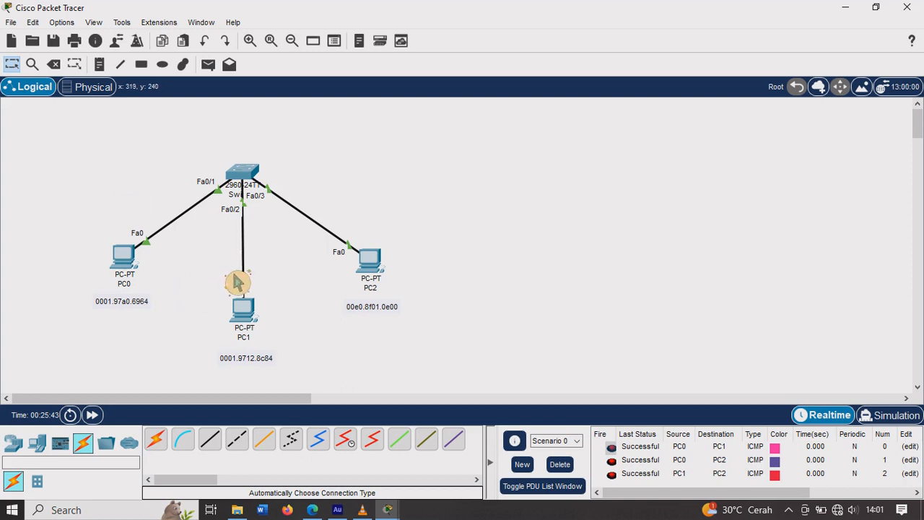
{"action": "left_click", "coordinate": [561, 464]}
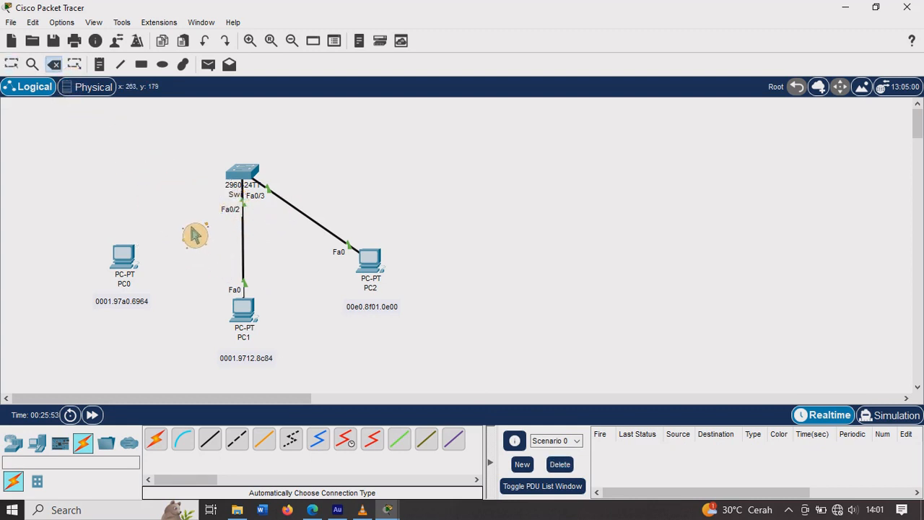
{"action": "left_click", "coordinate": [247, 254]}
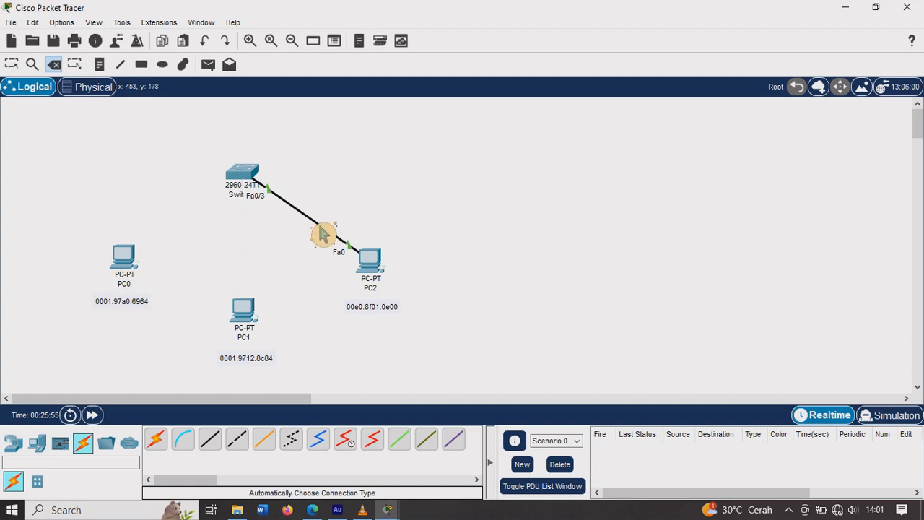
{"action": "left_click", "coordinate": [323, 233]}
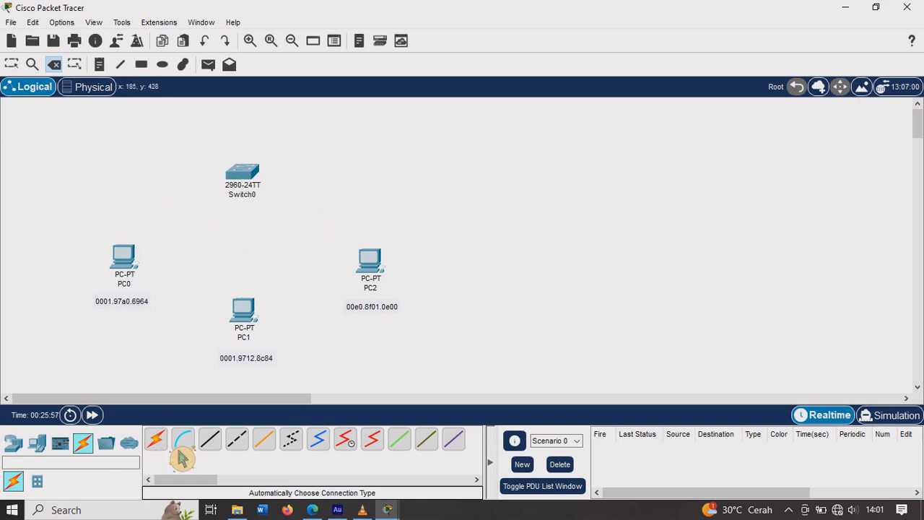
Step: Connect PC0's FastEthernet0 to FastEthernet0/2 on Switch0 with a copper straight-through cable
{"action": "left_click", "coordinate": [174, 321]}
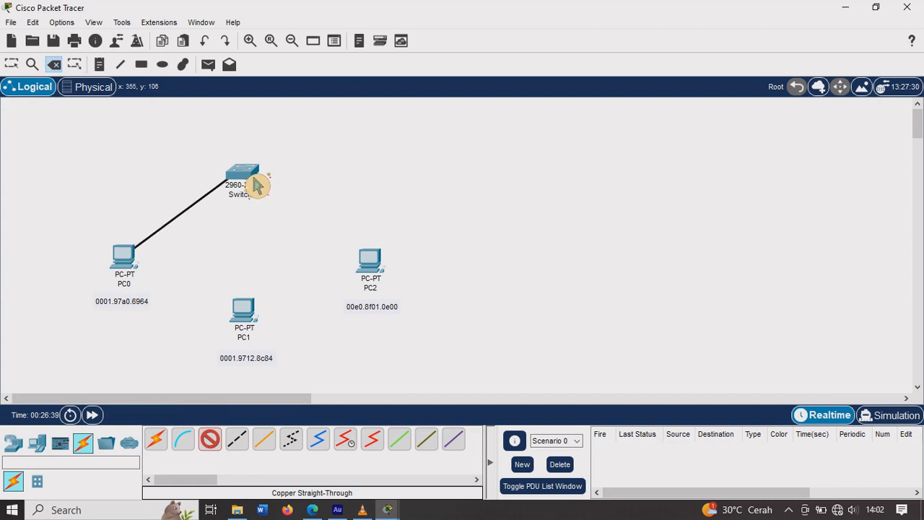
{"action": "left_click", "coordinate": [254, 178]}
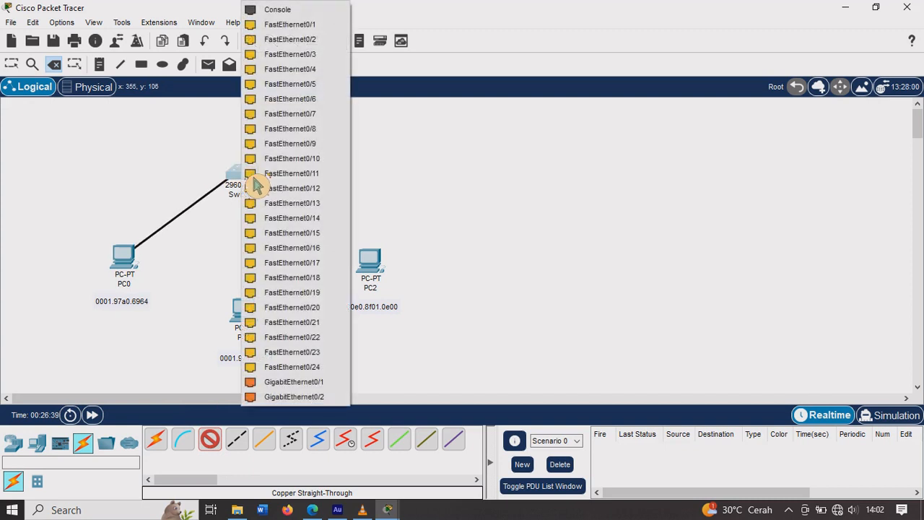
{"action": "left_click", "coordinate": [308, 45]}
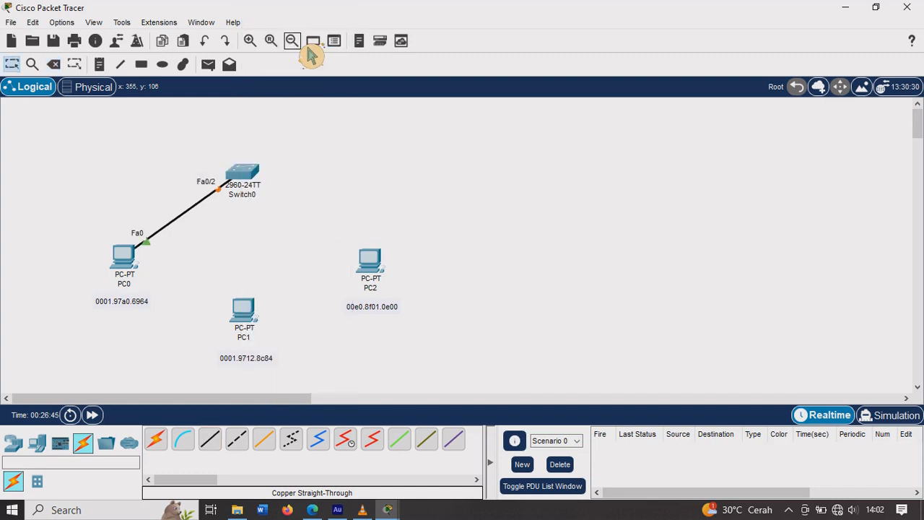
Step: Connect PC1's FastEthernet0 to FastEthernet0/3 on Switch0 with a copper straight-through cable
{"action": "left_click", "coordinate": [216, 445]}
{"action": "left_click", "coordinate": [259, 332]}
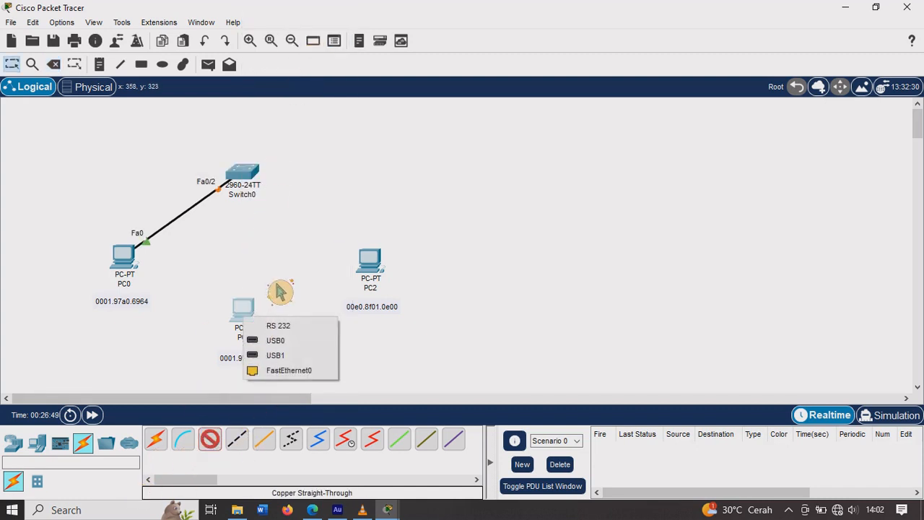
{"action": "left_click", "coordinate": [298, 356]}
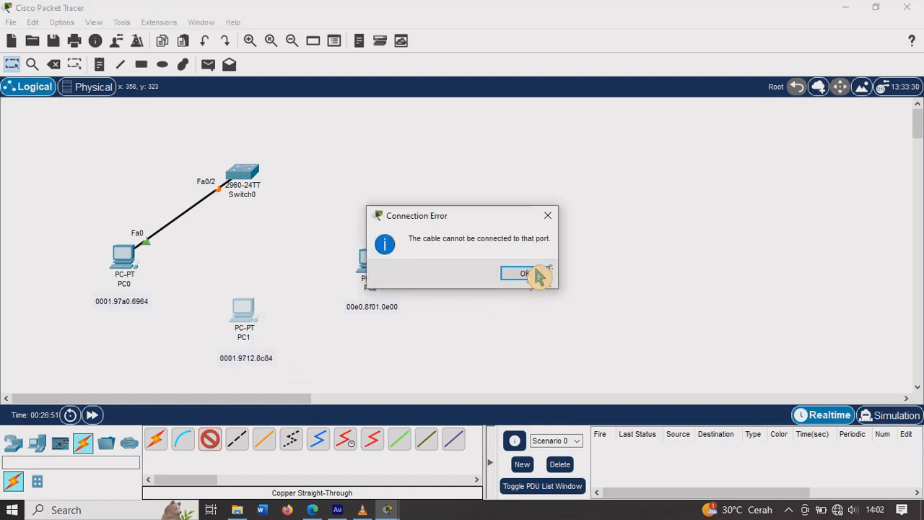
{"action": "left_click", "coordinate": [547, 215]}
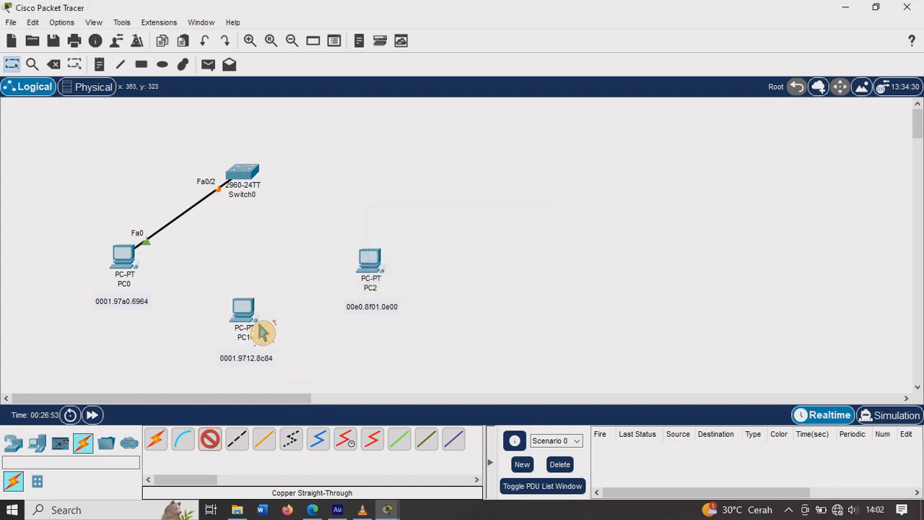
{"action": "left_click", "coordinate": [262, 326]}
{"action": "left_click", "coordinate": [308, 374]}
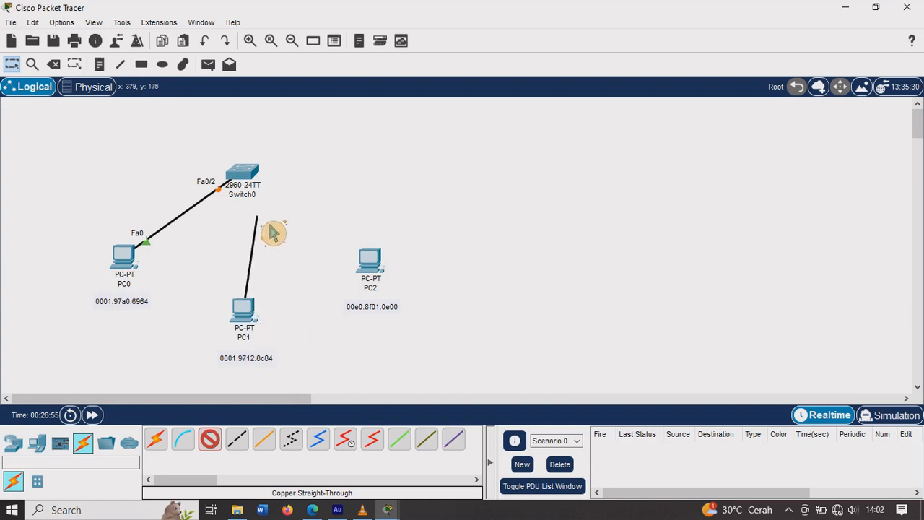
{"action": "left_click", "coordinate": [264, 191]}
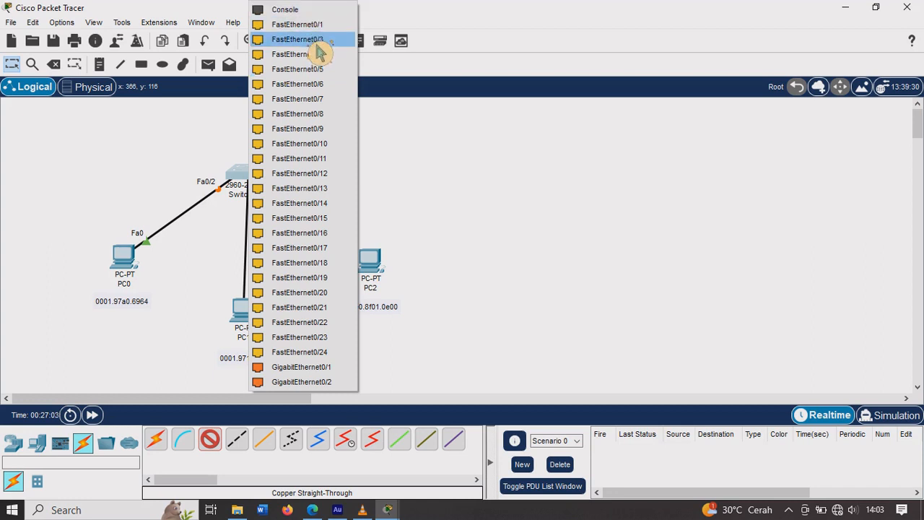
{"action": "left_click", "coordinate": [320, 41]}
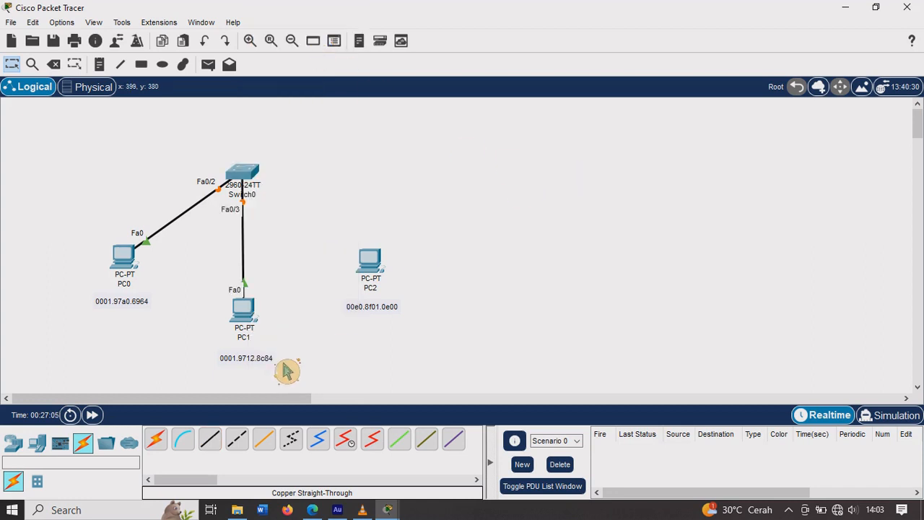
Step: Connect PC2's FastEthernet0 to FastEthernet0/1 on Switch0 with a copper straight-through cable
{"action": "left_click", "coordinate": [209, 439]}
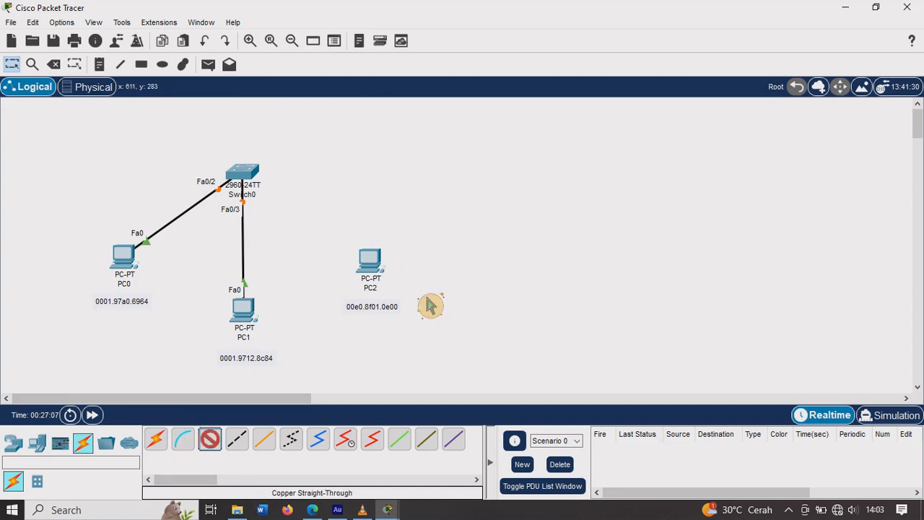
{"action": "left_click", "coordinate": [379, 268]}
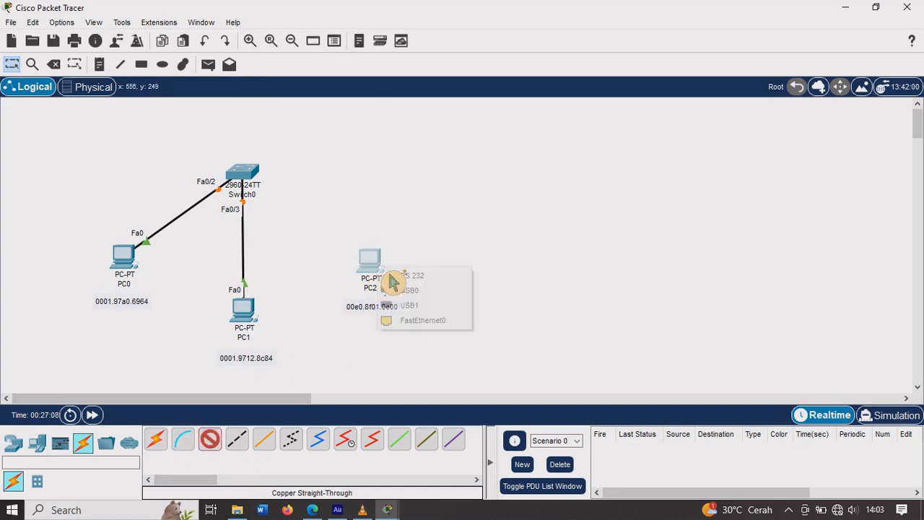
{"action": "left_click", "coordinate": [432, 321]}
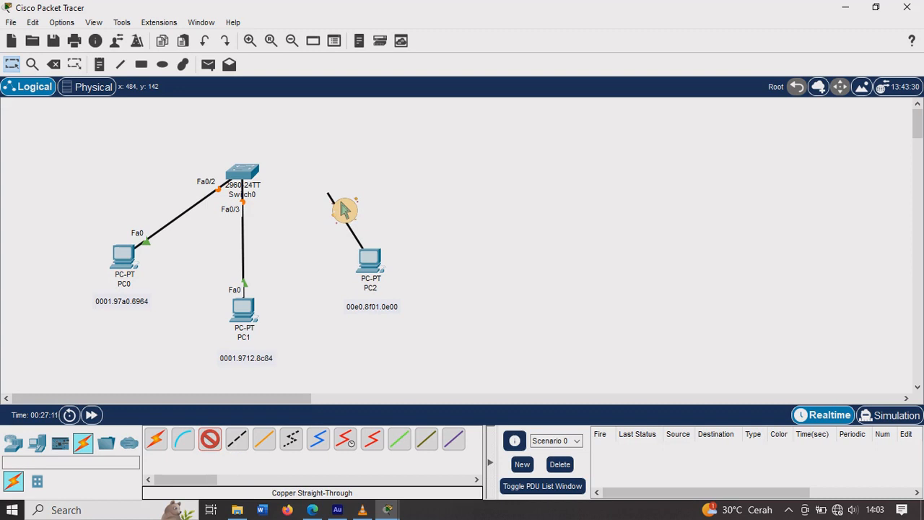
{"action": "left_click", "coordinate": [255, 179]}
{"action": "left_click", "coordinate": [295, 24]}
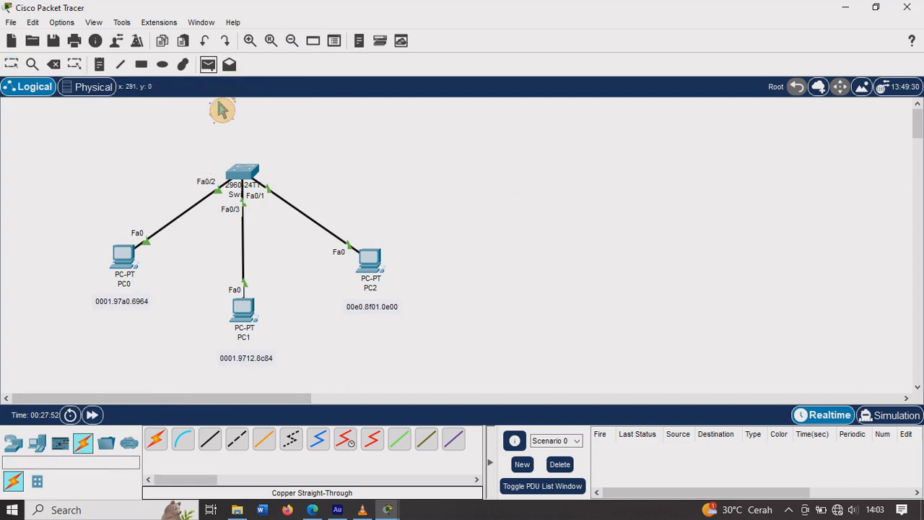
Step: Send simple PDUs from PC0 to PC1 and from PC0 to PC2 over the swapped ports
{"action": "left_click", "coordinate": [129, 268]}
{"action": "left_click", "coordinate": [251, 325]}
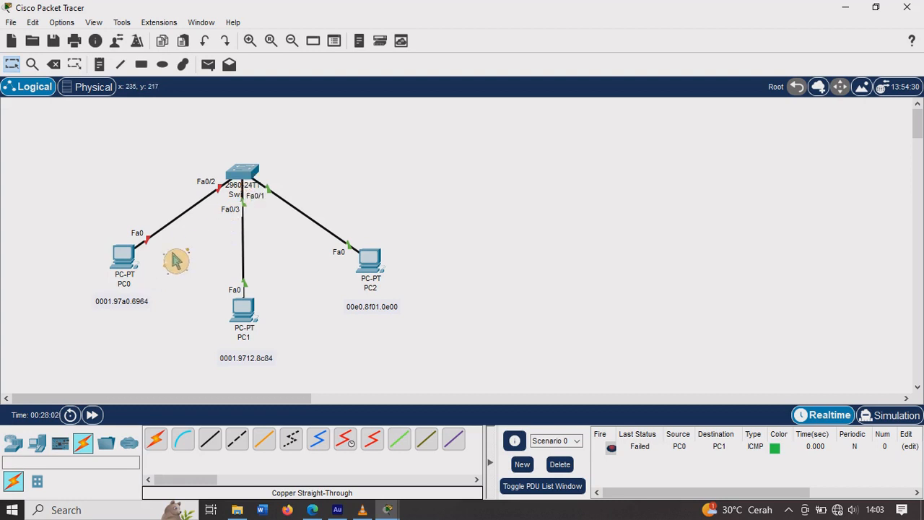
{"action": "left_click", "coordinate": [208, 64]}
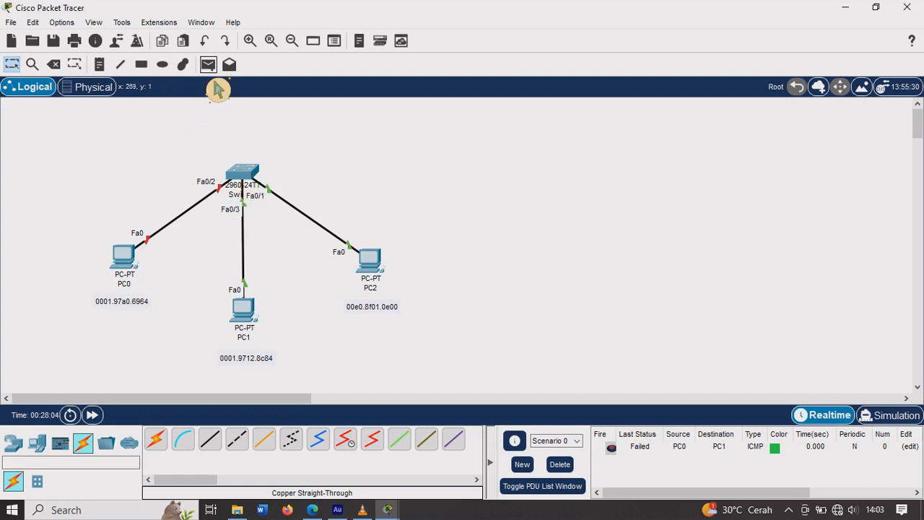
{"action": "left_click", "coordinate": [132, 263]}
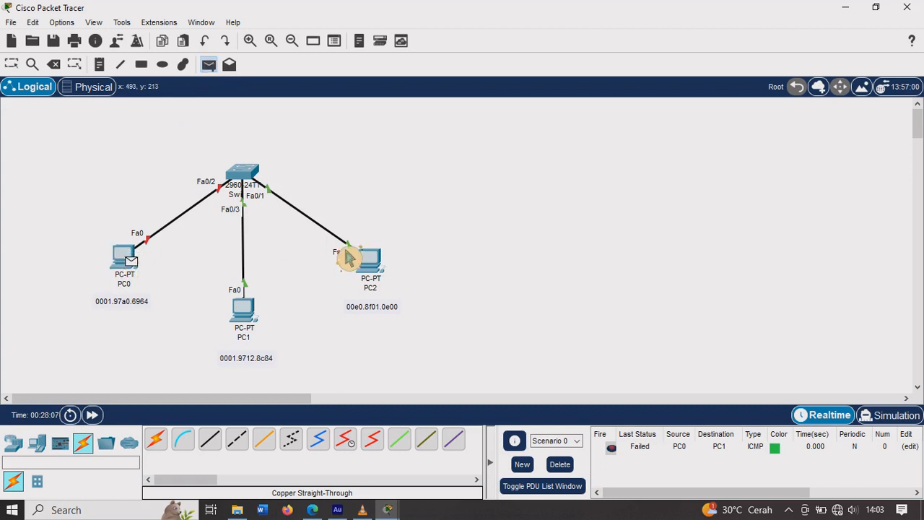
{"action": "left_click", "coordinate": [383, 265]}
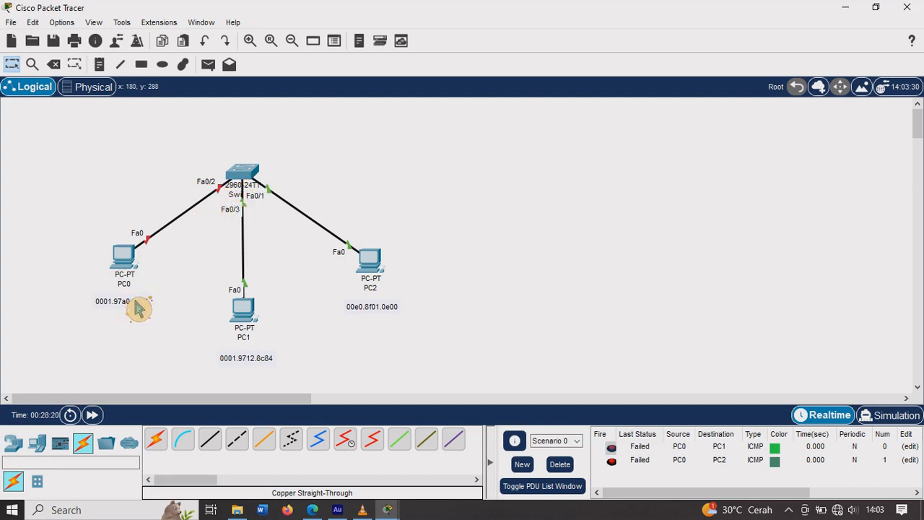
Step: Send simple PDUs from PC1 to PC2 and from PC2 to PC0, and check their status in the PDU list
{"action": "left_click", "coordinate": [208, 65]}
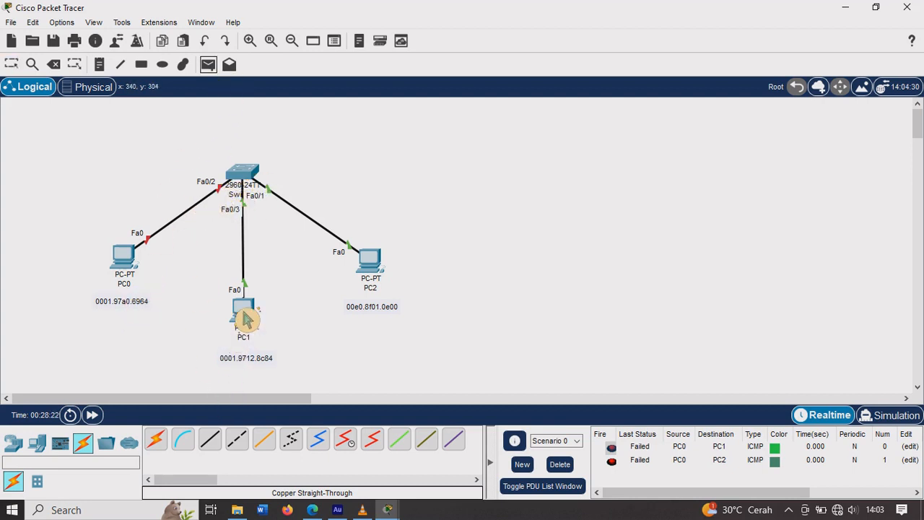
{"action": "left_click", "coordinate": [266, 309]}
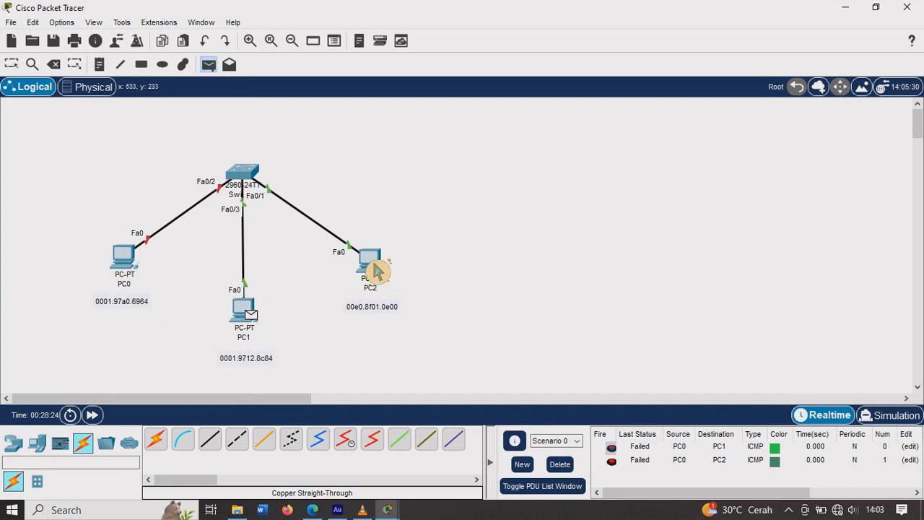
{"action": "left_click", "coordinate": [371, 266]}
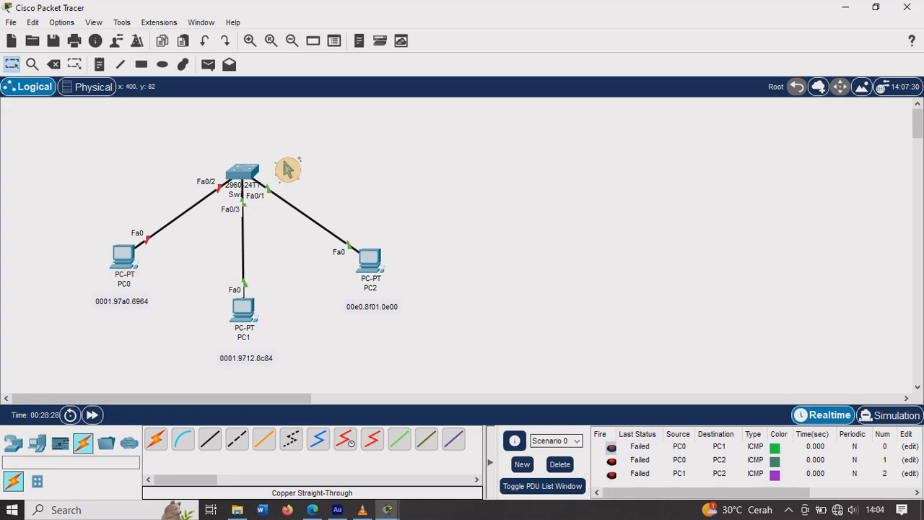
{"action": "left_click", "coordinate": [208, 64]}
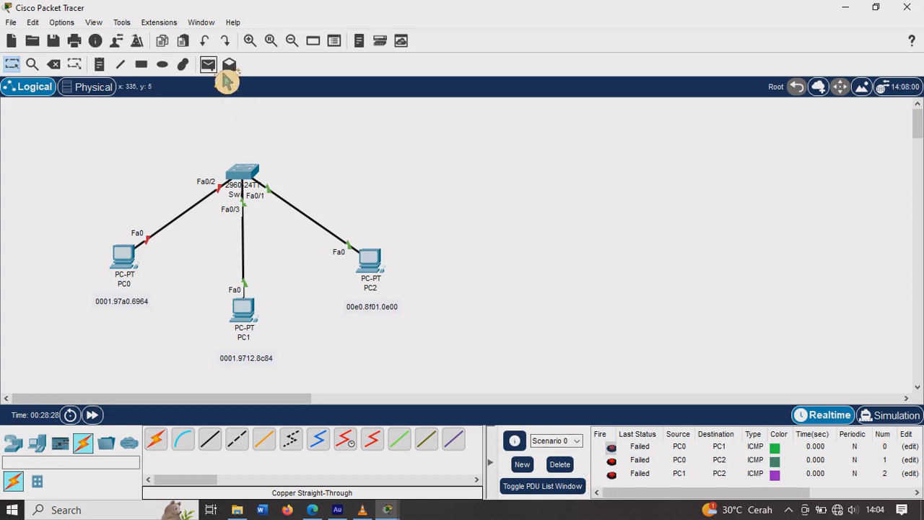
{"action": "left_click", "coordinate": [380, 266]}
{"action": "left_click", "coordinate": [126, 256]}
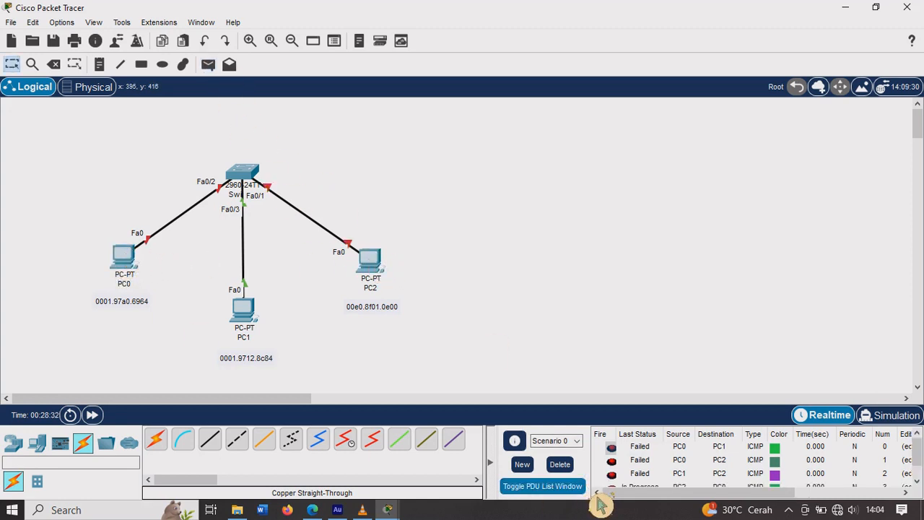
{"action": "scroll", "coordinate": [721, 451], "scroll_direction": "down", "scroll_amount": 1}
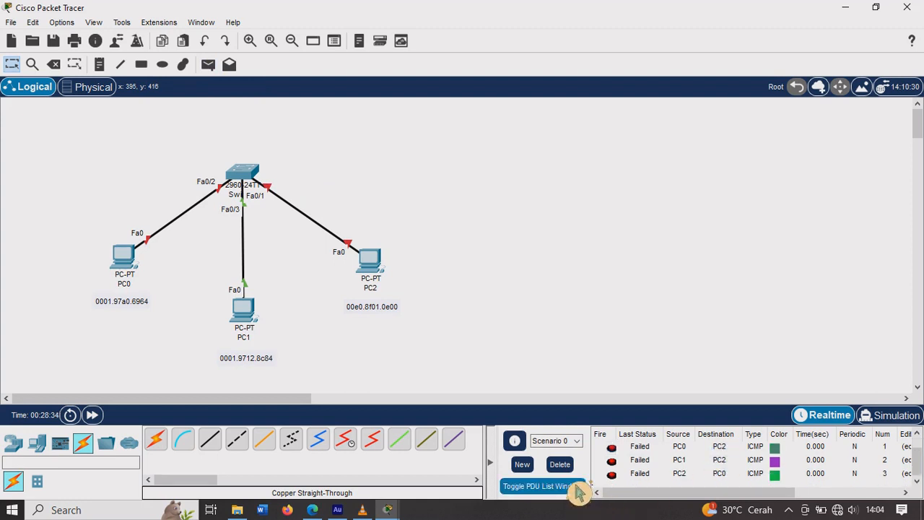
Step: Clear the test PDUs and remove all three swapped cables between the PCs and Switch0
{"action": "left_click", "coordinate": [561, 464]}
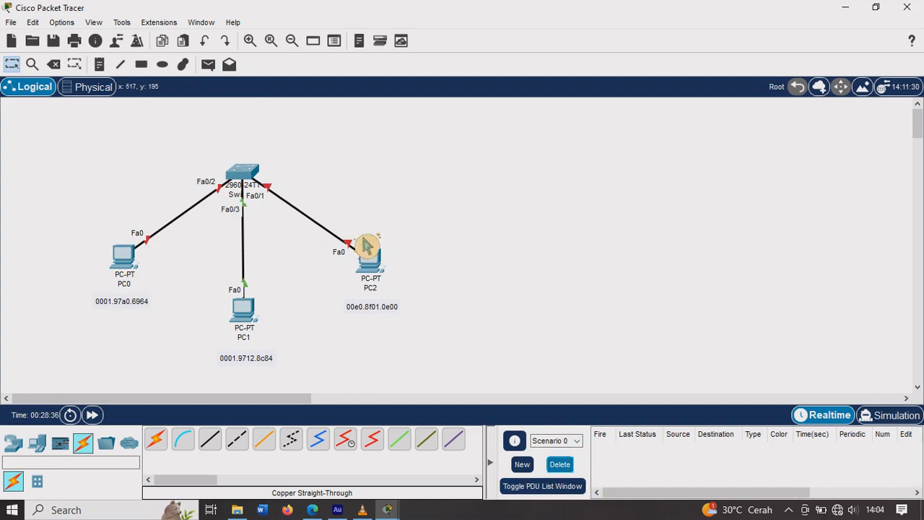
{"action": "left_click", "coordinate": [208, 64]}
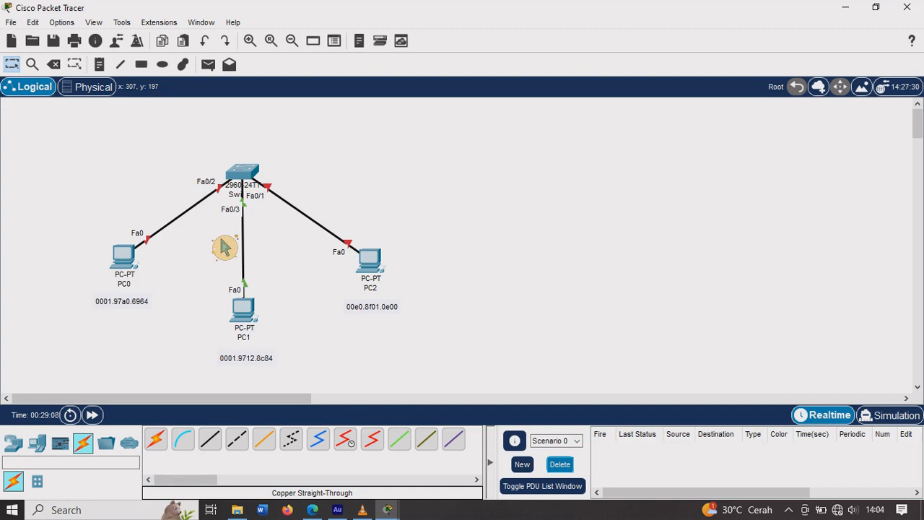
{"action": "left_click", "coordinate": [53, 64]}
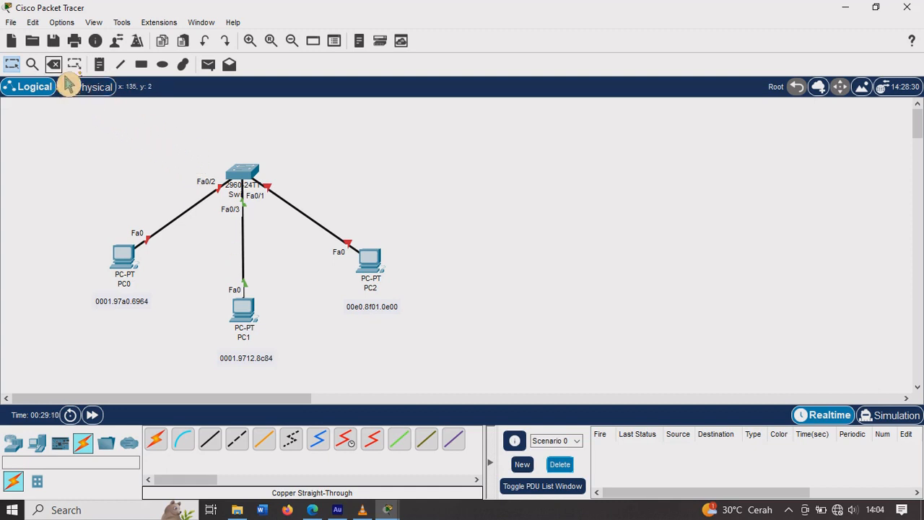
{"action": "left_click", "coordinate": [185, 210]}
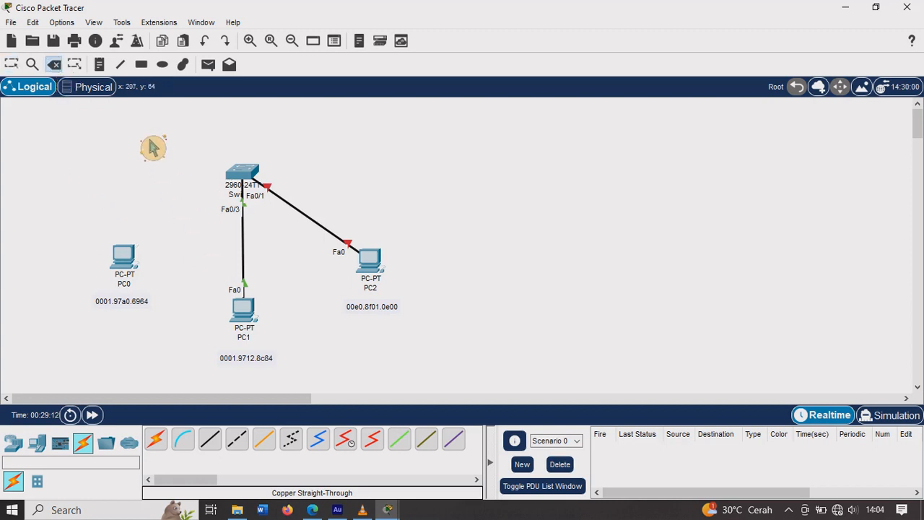
{"action": "left_click", "coordinate": [257, 249]}
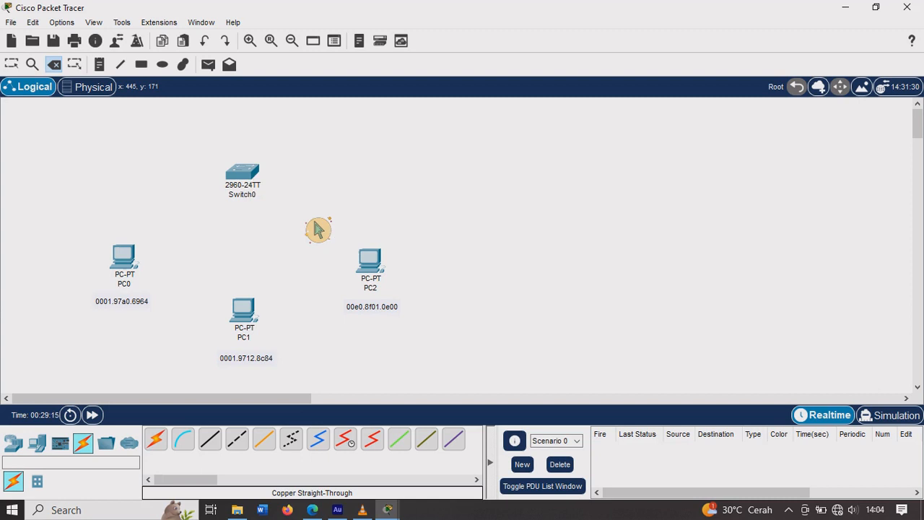
Step: Connect PC0's FastEthernet0 to FastEthernet0/1 on Switch0 with a copper straight-through cable
{"action": "left_click", "coordinate": [218, 452]}
{"action": "left_click", "coordinate": [144, 282]}
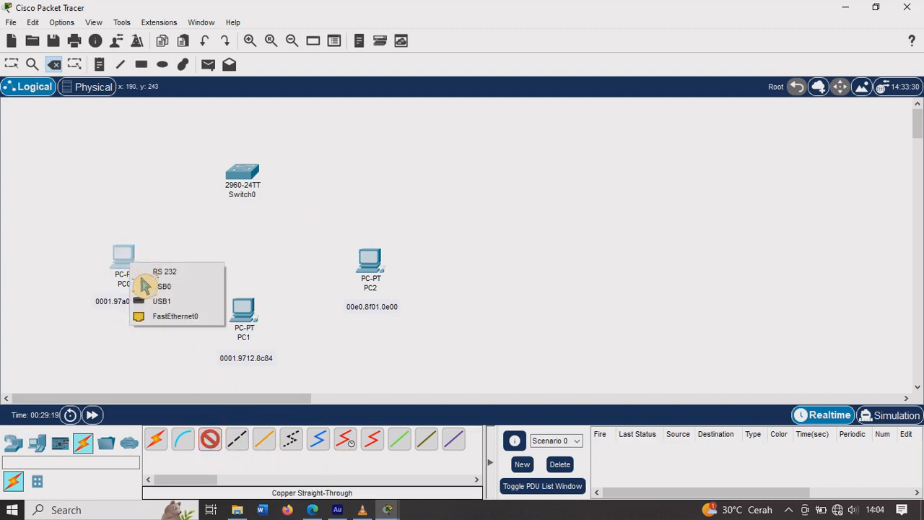
{"action": "left_click", "coordinate": [181, 318]}
{"action": "left_click", "coordinate": [259, 190]}
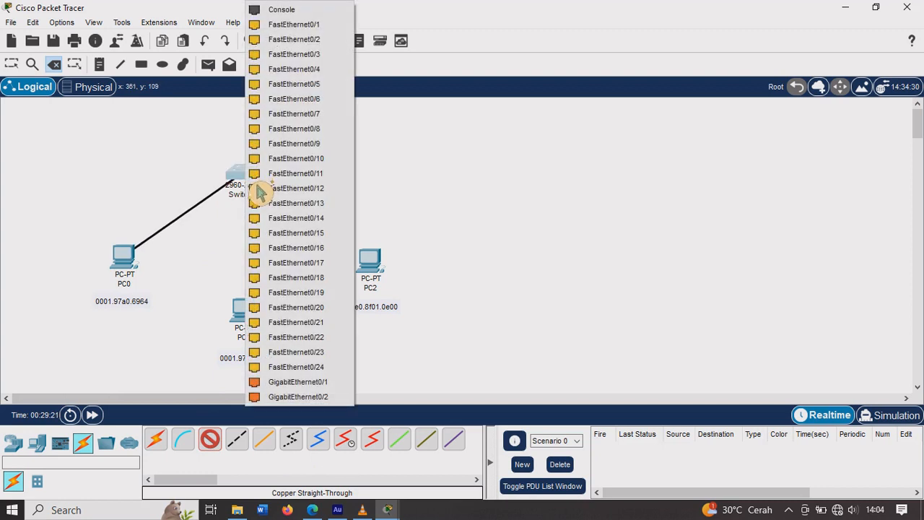
{"action": "left_click", "coordinate": [296, 25]}
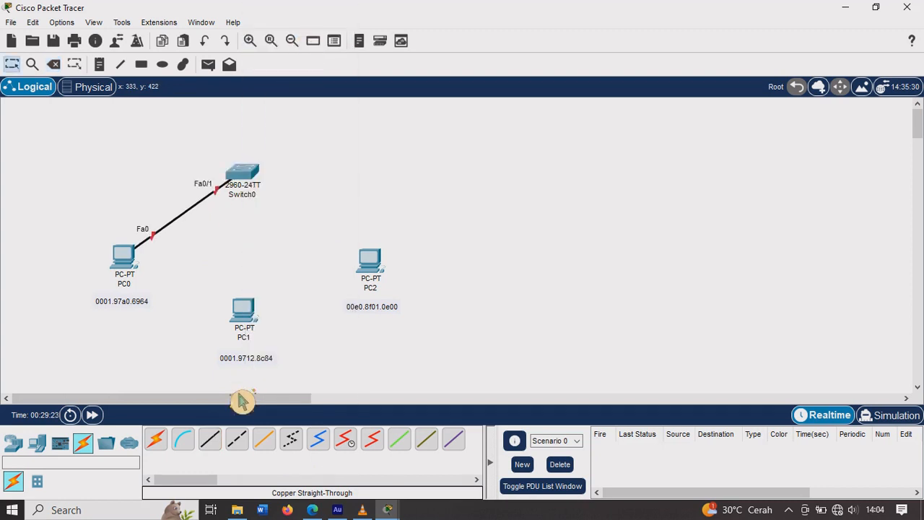
Step: Connect PC1's FastEthernet0 to FastEthernet0/2 on Switch0 with a copper straight-through cable
{"action": "left_click", "coordinate": [218, 446]}
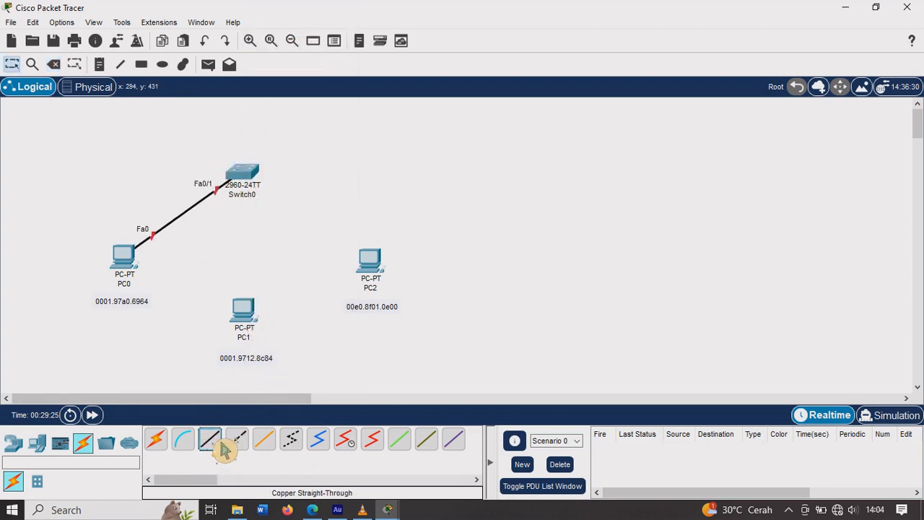
{"action": "left_click", "coordinate": [263, 331]}
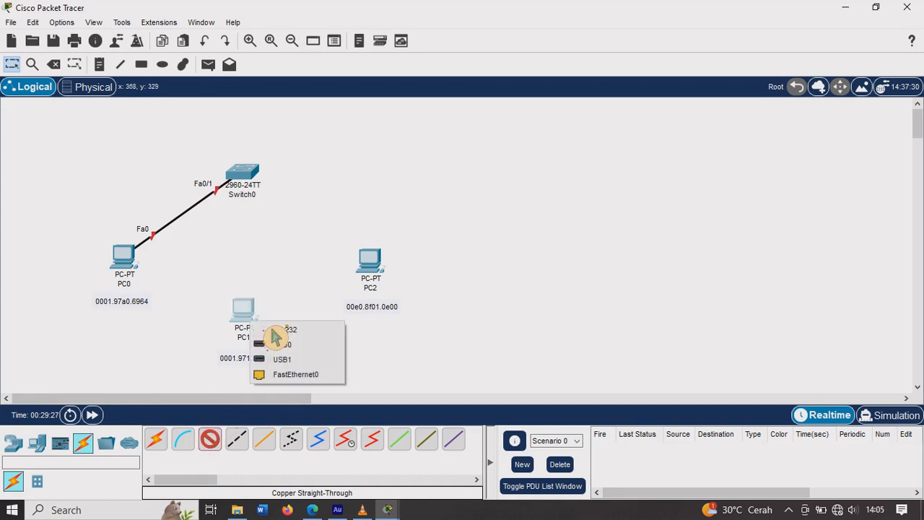
{"action": "left_click", "coordinate": [307, 379]}
{"action": "left_click", "coordinate": [249, 179]}
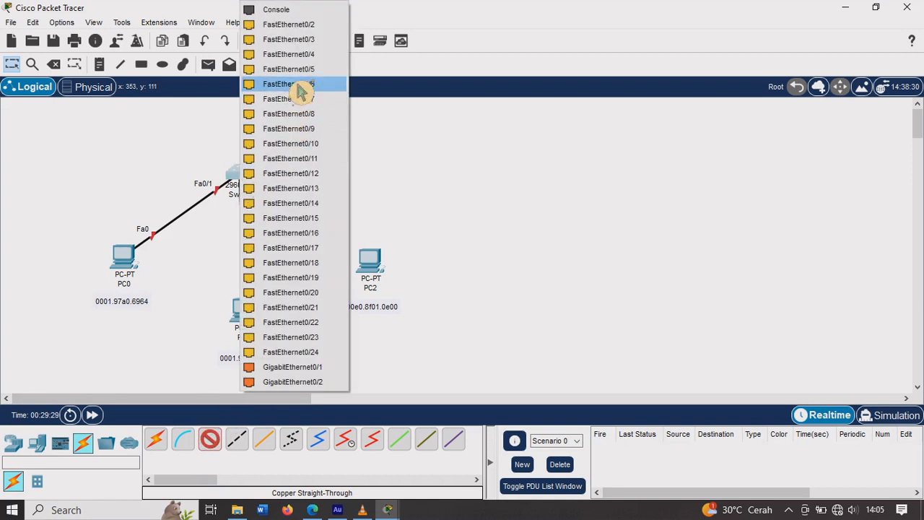
{"action": "left_click", "coordinate": [303, 26]}
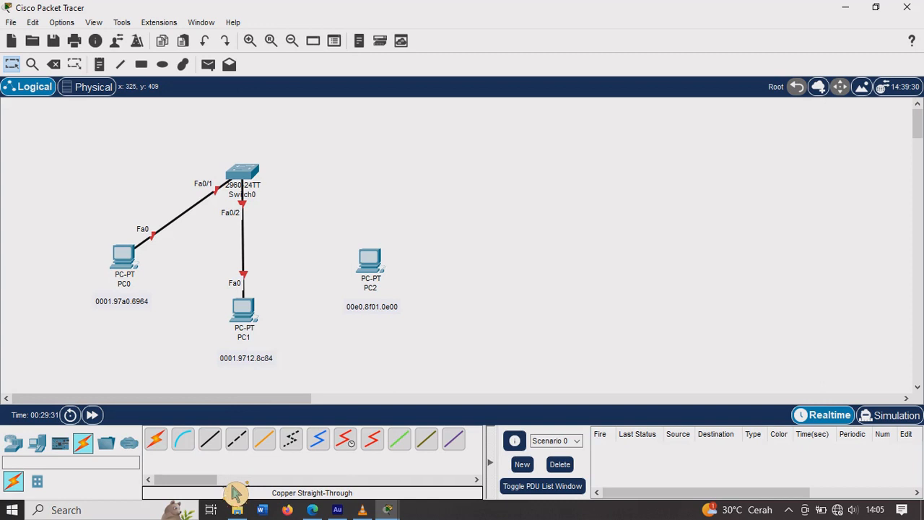
Step: Connect PC2's FastEthernet0 to FastEthernet0/3 on Switch0 with a copper straight-through cable
{"action": "left_click", "coordinate": [216, 442]}
{"action": "left_click", "coordinate": [381, 269]}
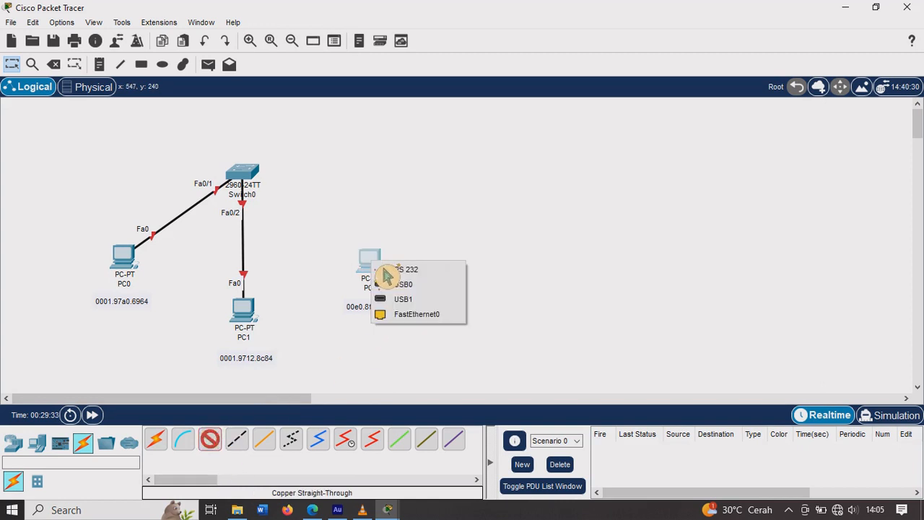
{"action": "left_click", "coordinate": [417, 314]}
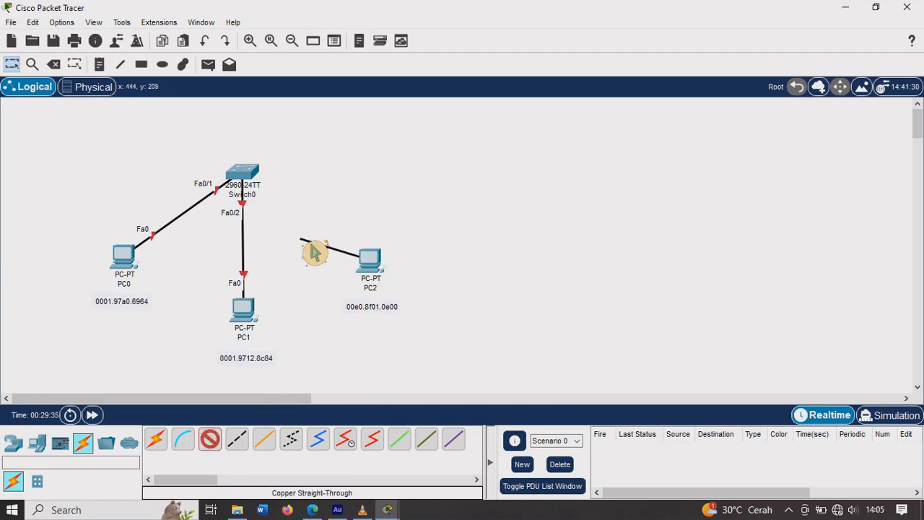
{"action": "left_click", "coordinate": [261, 181]}
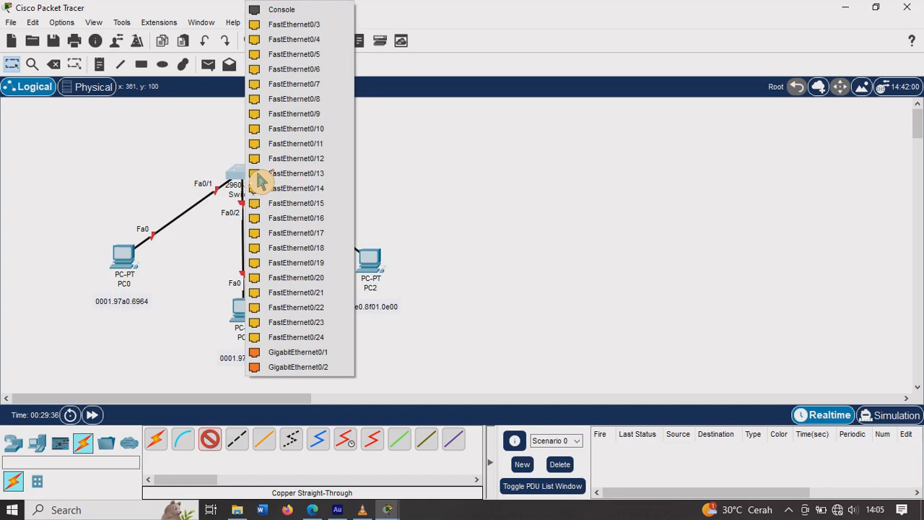
{"action": "left_click", "coordinate": [296, 31]}
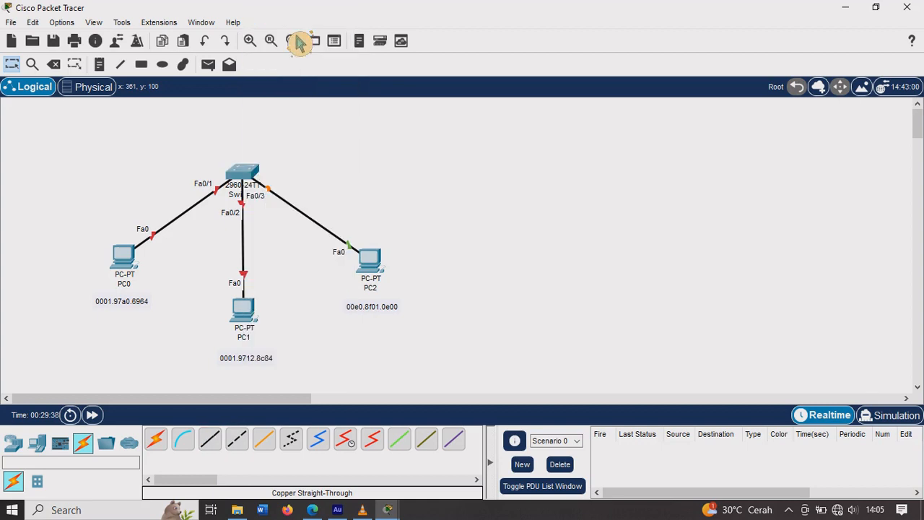
Step: Turn the port status on for FastEthernet0/1 and FastEthernet0/2 in Switch0's interface configuration
{"action": "left_click", "coordinate": [262, 189]}
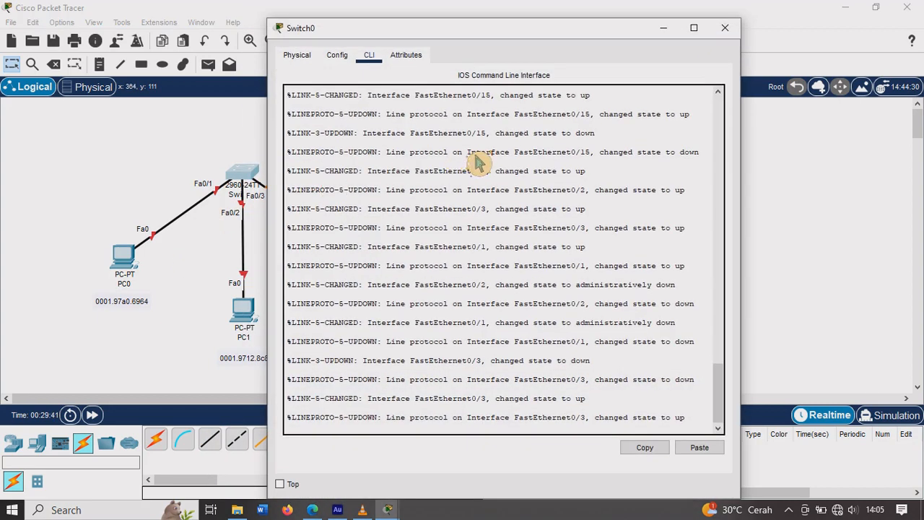
{"action": "left_click", "coordinate": [352, 61]}
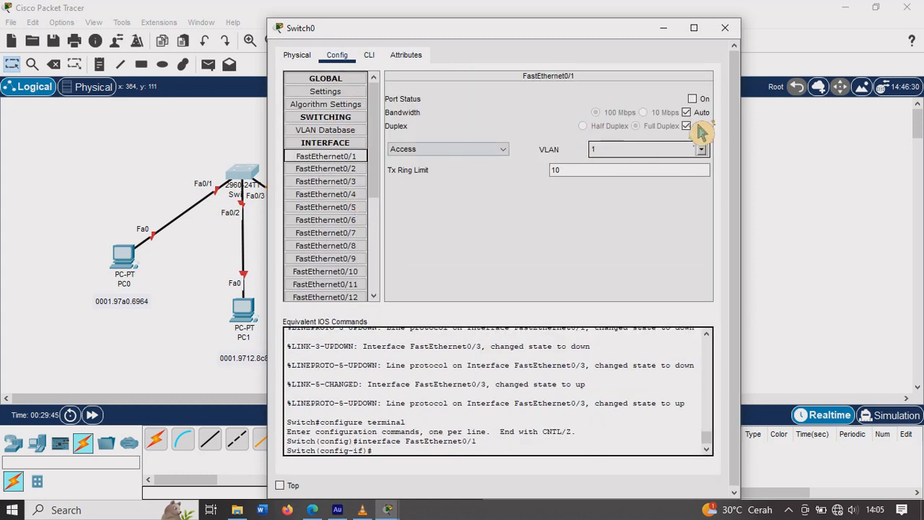
{"action": "left_click", "coordinate": [692, 99]}
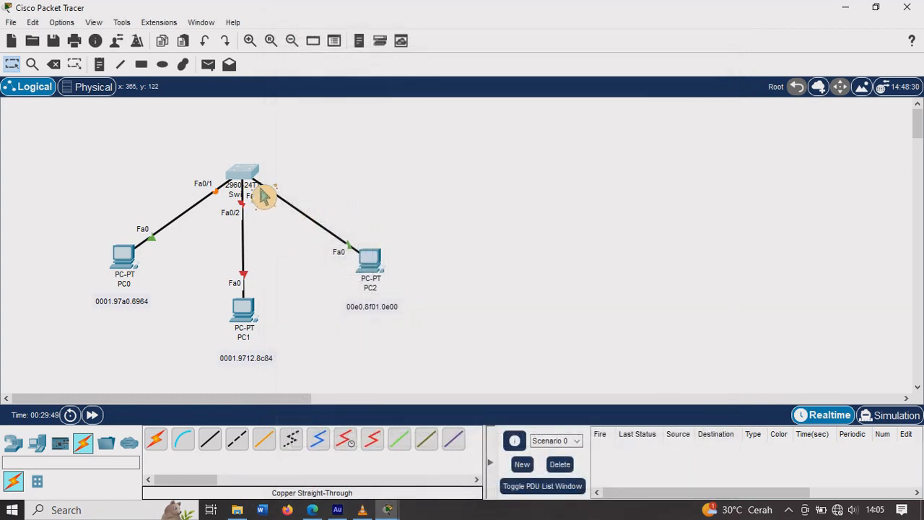
{"action": "left_click", "coordinate": [260, 189]}
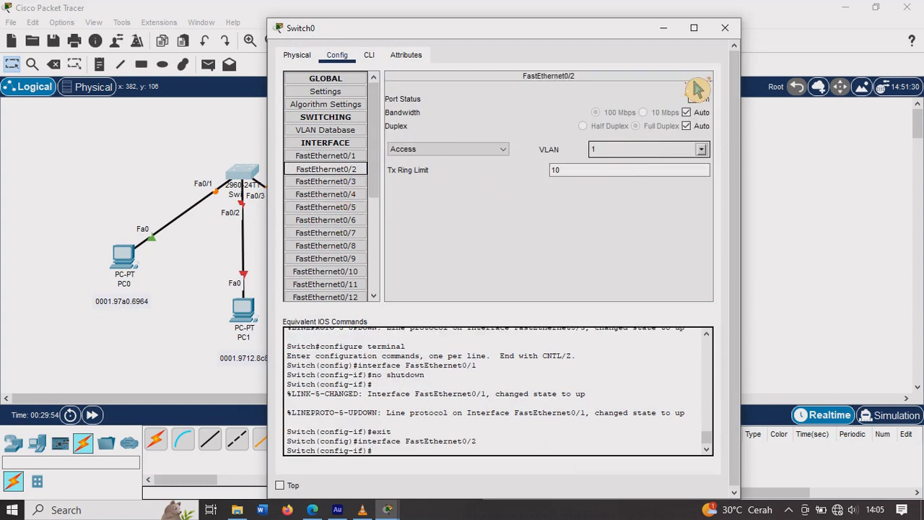
{"action": "left_click", "coordinate": [694, 99]}
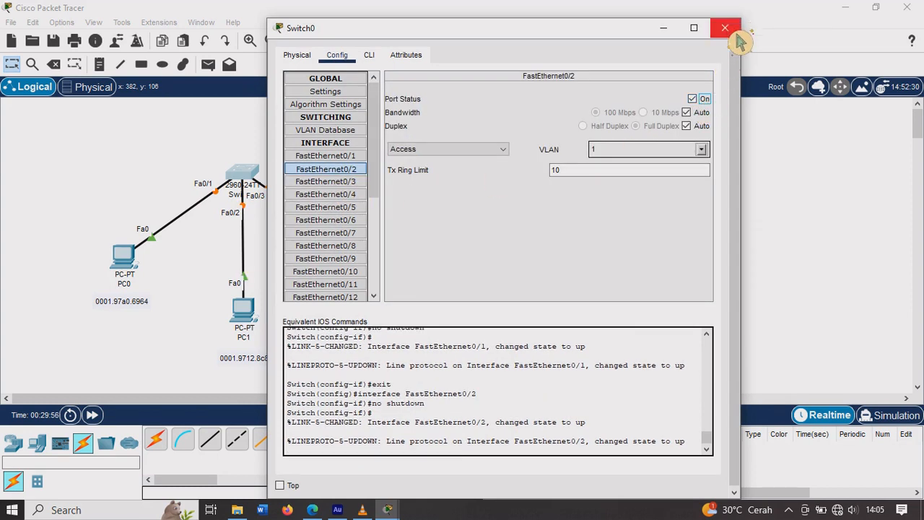
{"action": "left_click", "coordinate": [725, 27]}
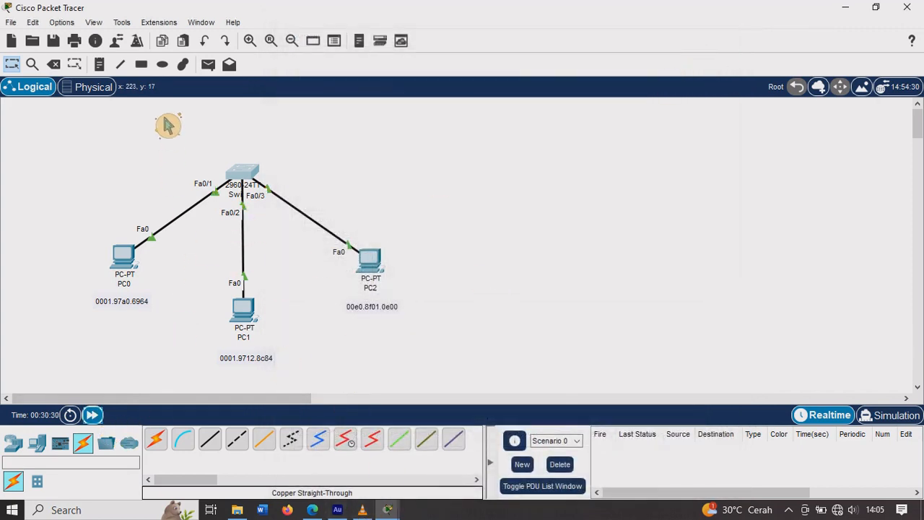
Step: Send simple PDUs from PC0 to PC1 and from PC0 to PC2 over the restored ports
{"action": "left_click", "coordinate": [208, 64]}
{"action": "left_click", "coordinate": [127, 259]}
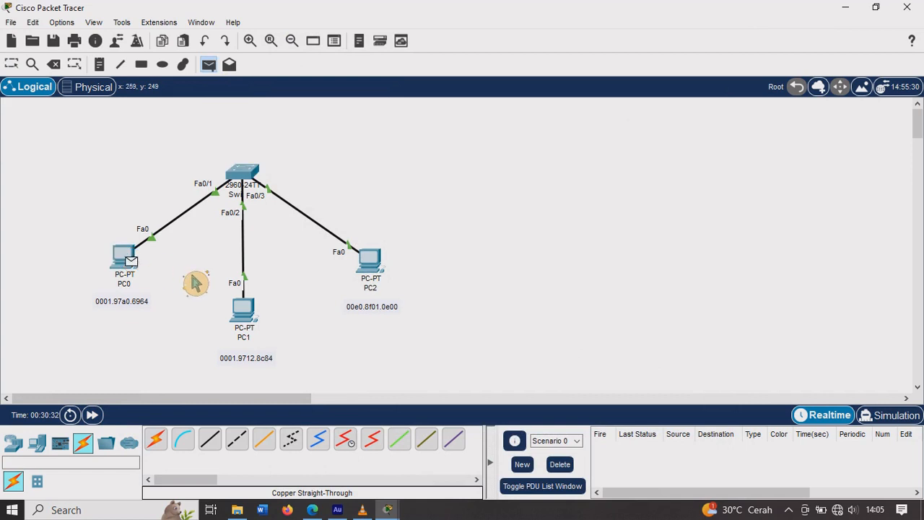
{"action": "left_click", "coordinate": [243, 312]}
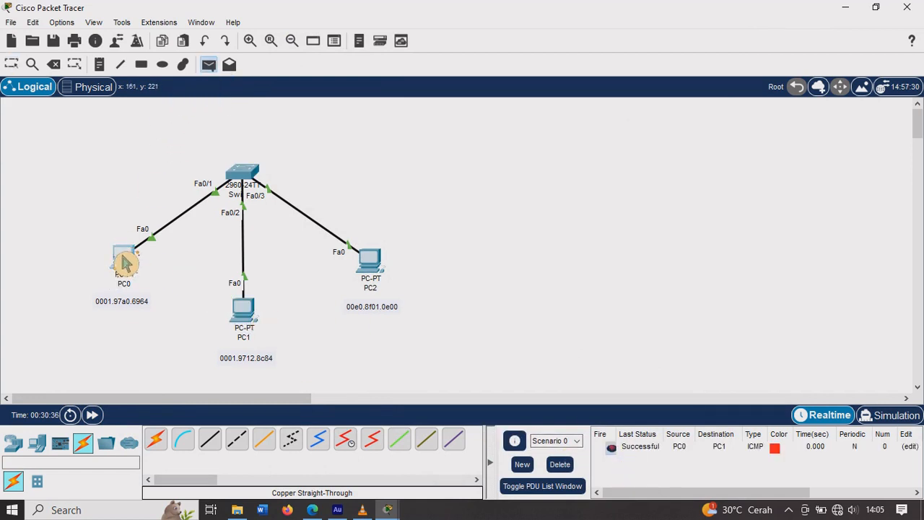
{"action": "left_click", "coordinate": [370, 261]}
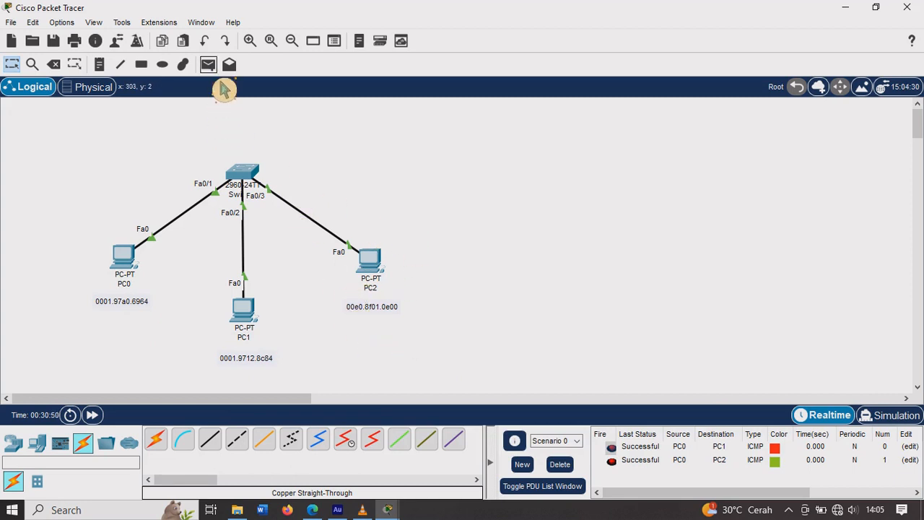
Step: Send a simple PDU from PC1 to PC2, and clear the test PDUs by deleting the scenario
{"action": "left_click", "coordinate": [209, 65]}
{"action": "left_click", "coordinate": [242, 309]}
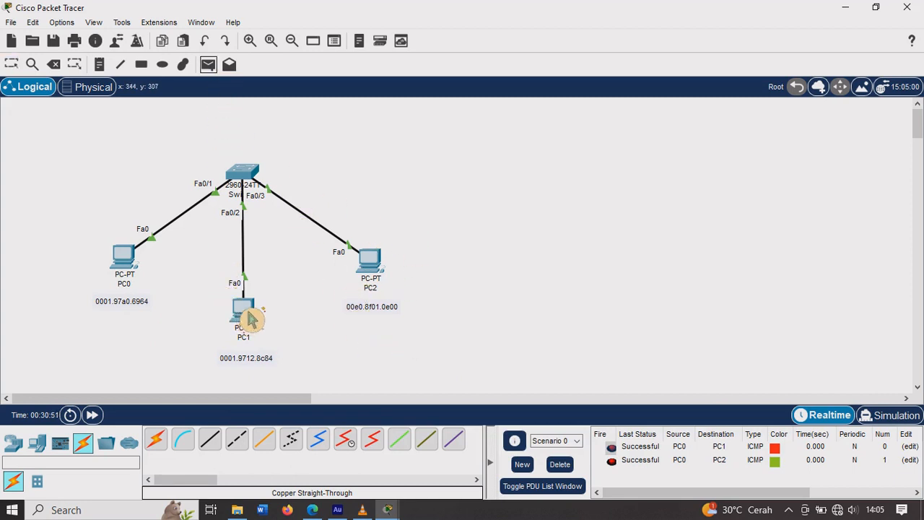
{"action": "left_click", "coordinate": [374, 263]}
{"action": "left_click", "coordinate": [561, 465]}
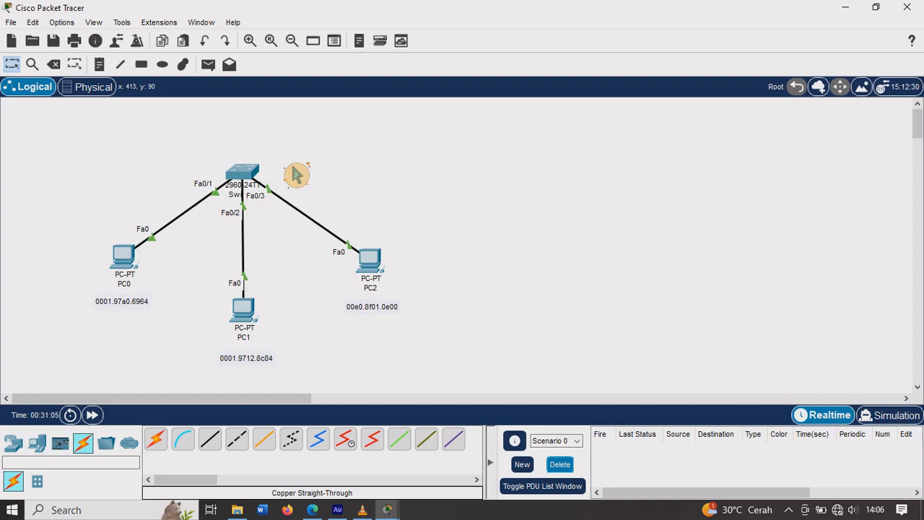
Step: Open Switch0's command line and leave interface configuration mode with the ex command
{"action": "left_click", "coordinate": [261, 188]}
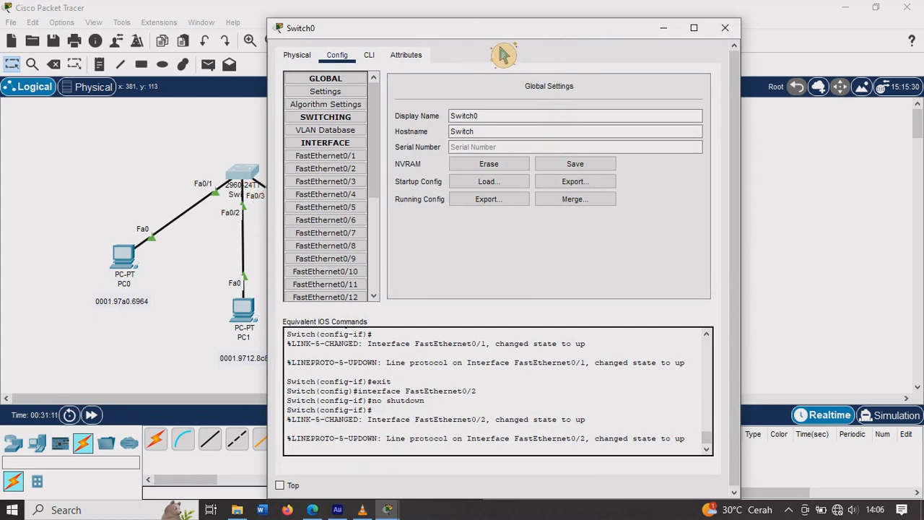
{"action": "left_click_drag", "start_coordinate": [485, 45], "coordinate": [630, 27]}
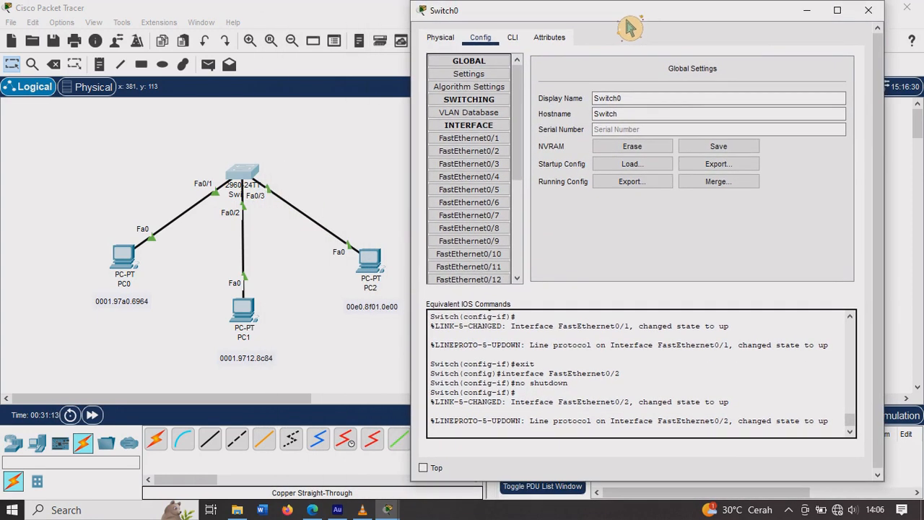
{"action": "left_click", "coordinate": [588, 424]}
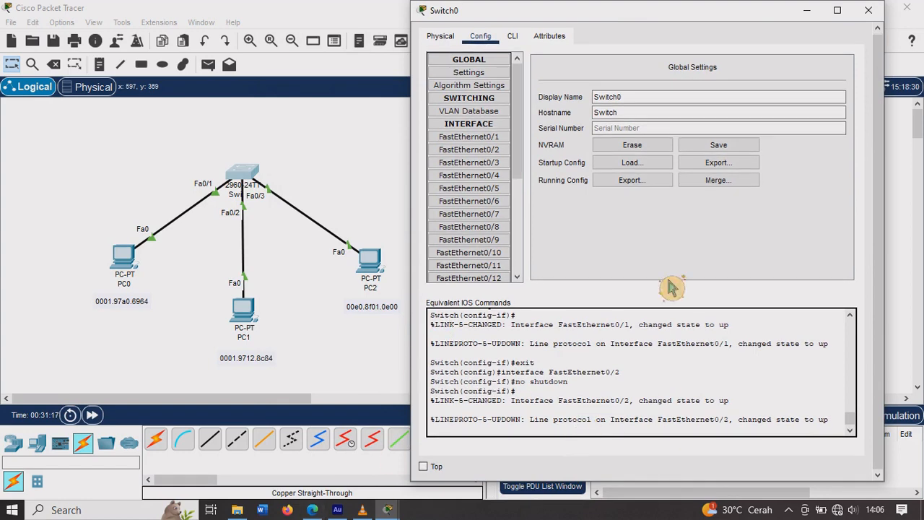
{"action": "left_click", "coordinate": [513, 38]}
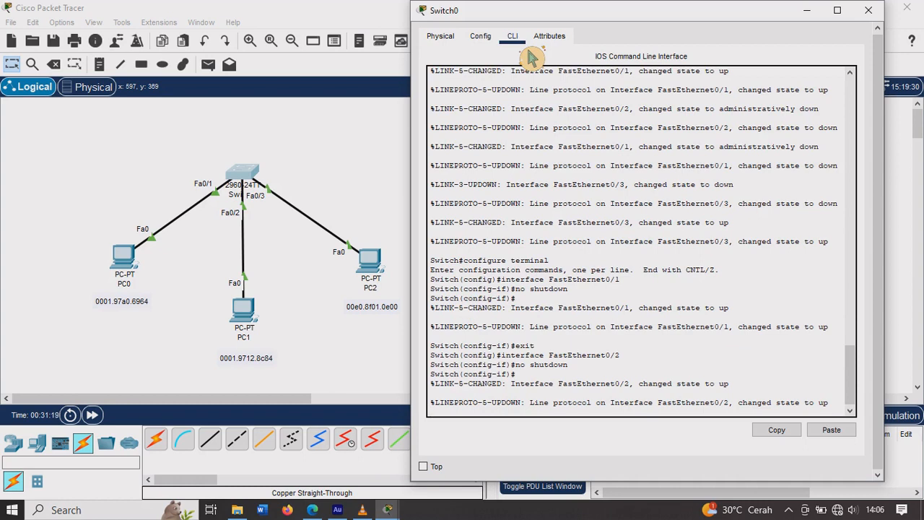
{"action": "key", "text": "Return"}
{"action": "key", "text": "Return"}
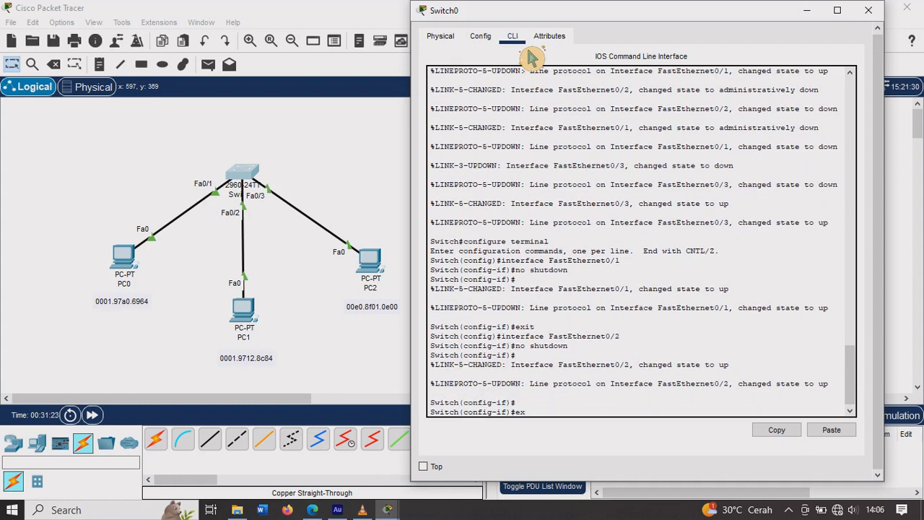
{"action": "type", "text": "ex"}
{"action": "key", "text": "Return"}
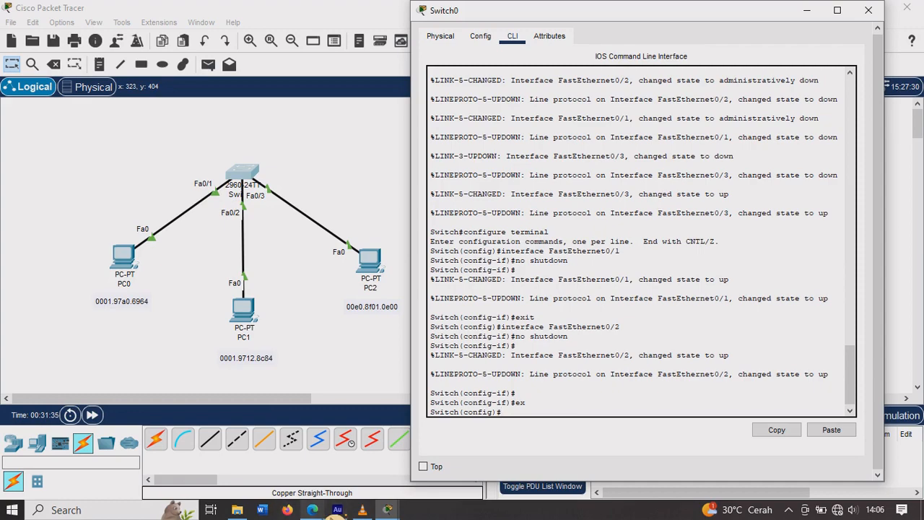
Step: Review the port-security violation actions on page 13 of PERTEMUAN 5 - KONFIGURASI SWITCH.pdf, and return to Packet Tracer
{"action": "left_click", "coordinate": [312, 509]}
{"action": "scroll", "coordinate": [265, 340], "scroll_direction": "up", "scroll_amount": 3}
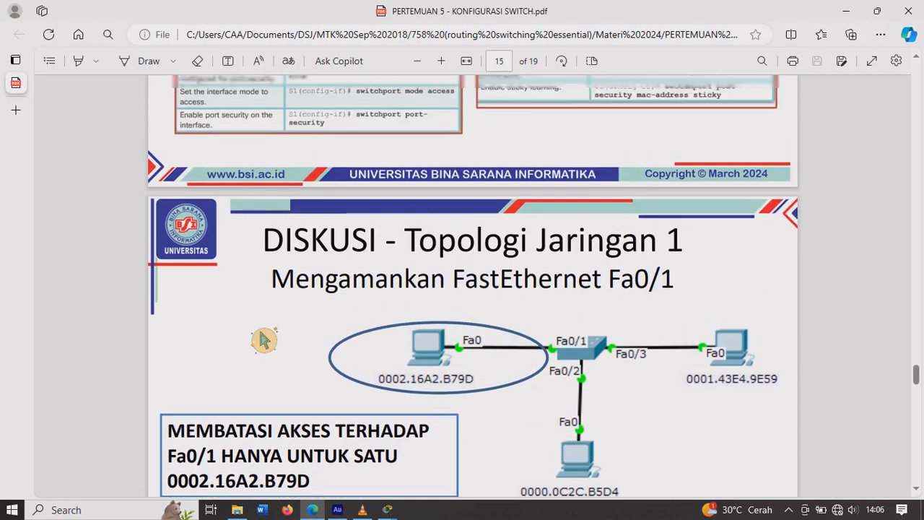
{"action": "scroll", "coordinate": [265, 340], "scroll_direction": "up", "scroll_amount": 10}
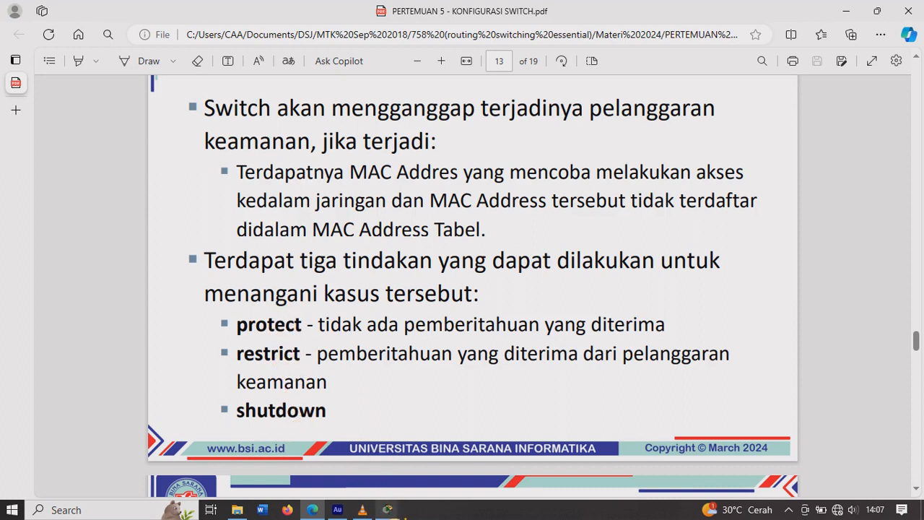
{"action": "mouse_move", "coordinate": [388, 509]}
{"action": "left_click", "coordinate": [312, 474]}
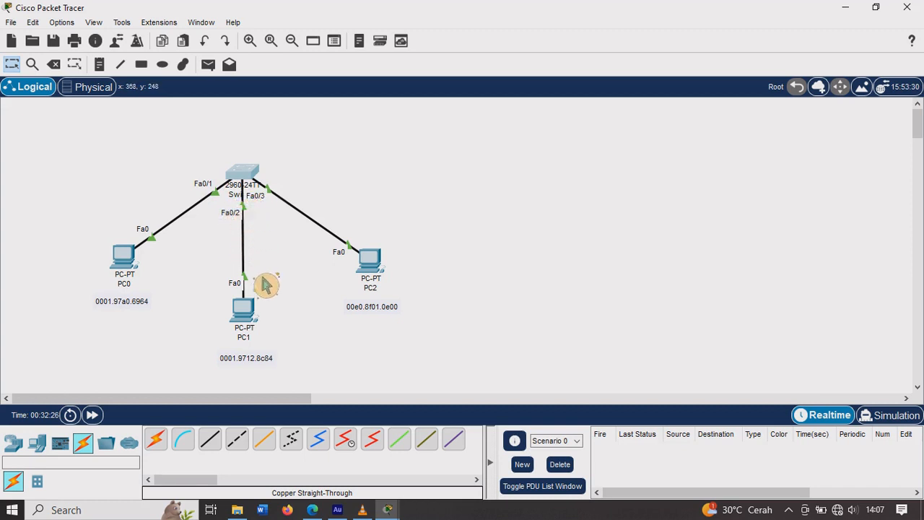
{"action": "left_click", "coordinate": [314, 510]}
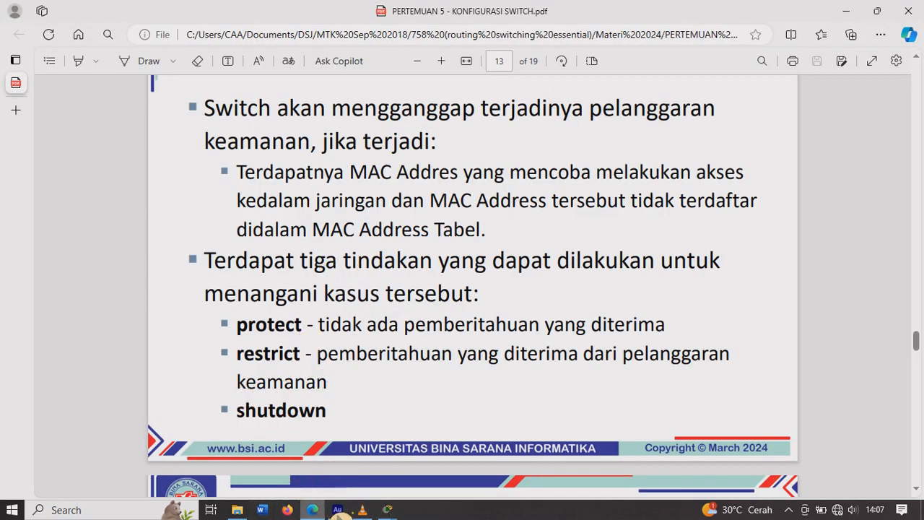
{"action": "left_click", "coordinate": [388, 509]}
{"action": "left_click", "coordinate": [321, 469]}
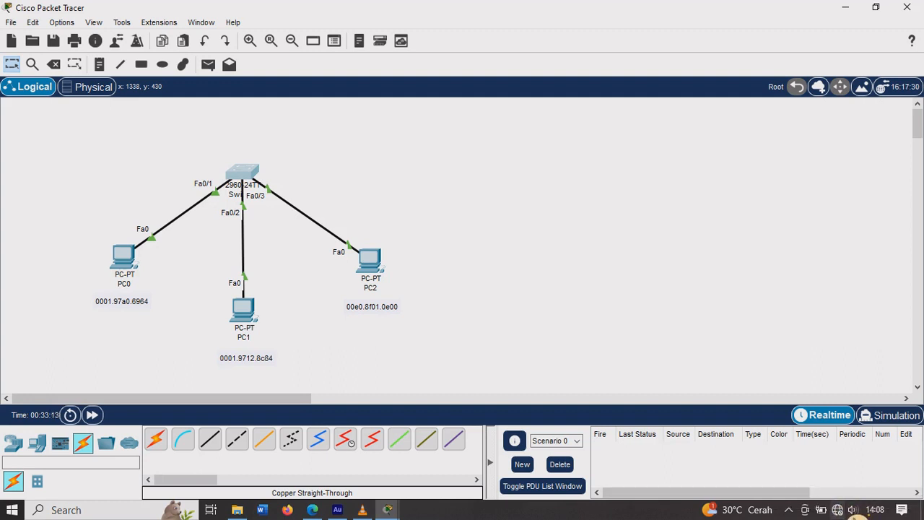
{"action": "left_click", "coordinate": [838, 509]}
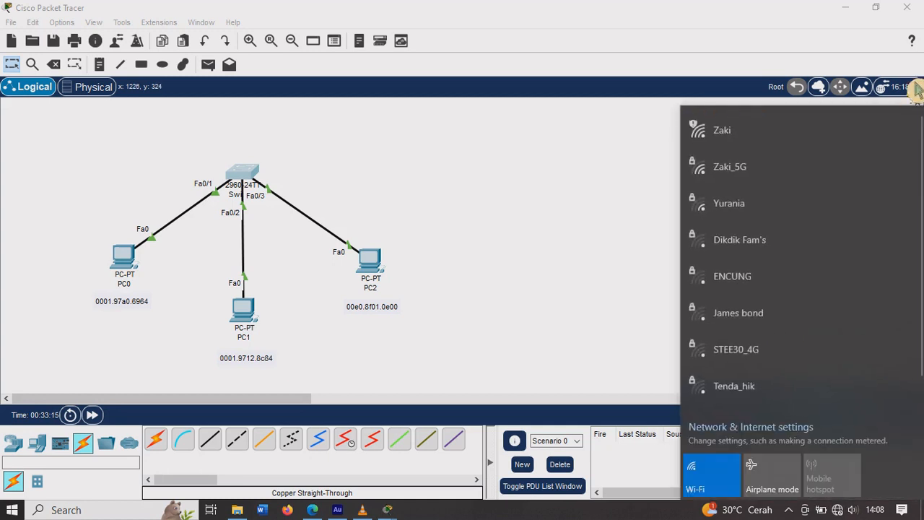
{"action": "left_click", "coordinate": [588, 294]}
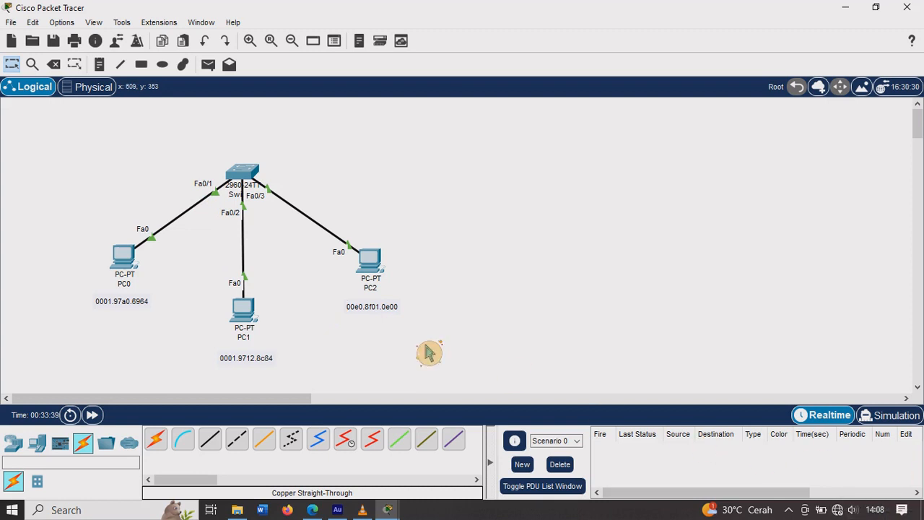
Step: Bring up Switch0's command line and enter the configuration of interface f0/1
{"action": "left_click", "coordinate": [136, 269]}
{"action": "left_click", "coordinate": [149, 190]}
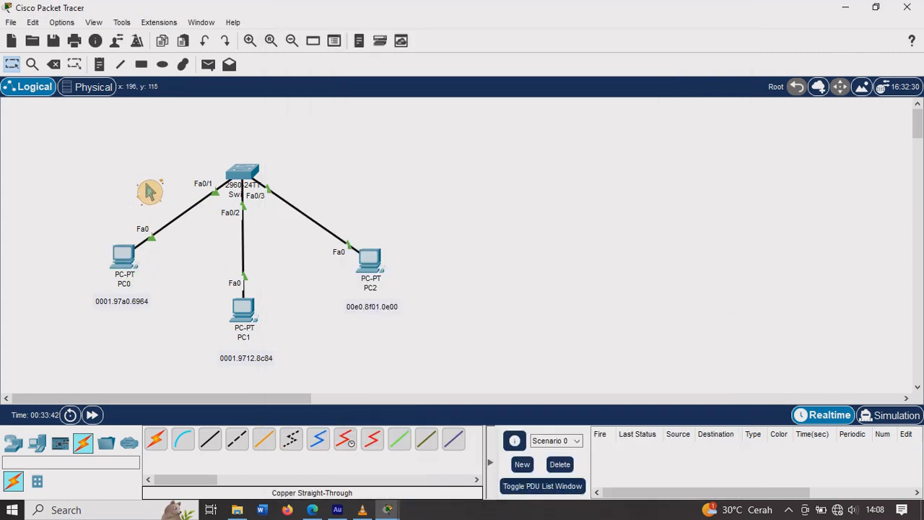
{"action": "left_click", "coordinate": [258, 189]}
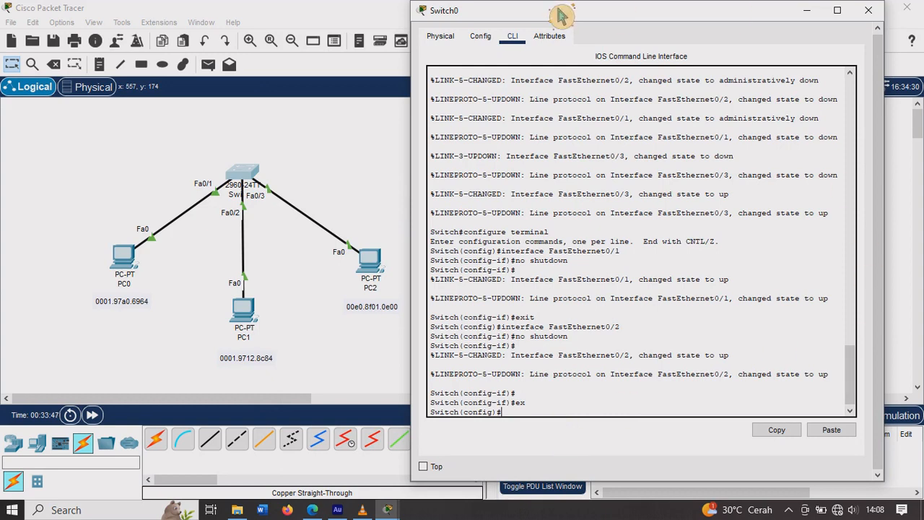
{"action": "type", "text": "int f0/1"}
{"action": "key", "text": "Return"}
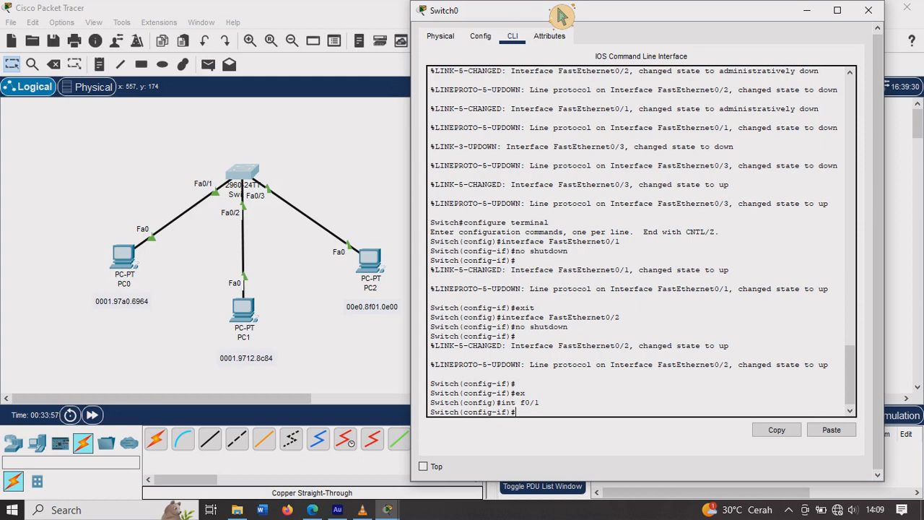
Step: Set interface f0/1 to access mode with sw m a and enable port security with sw port-security
{"action": "type", "text": "sw m a"}
{"action": "key", "text": "Return"}
{"action": "type", "text": "s"}
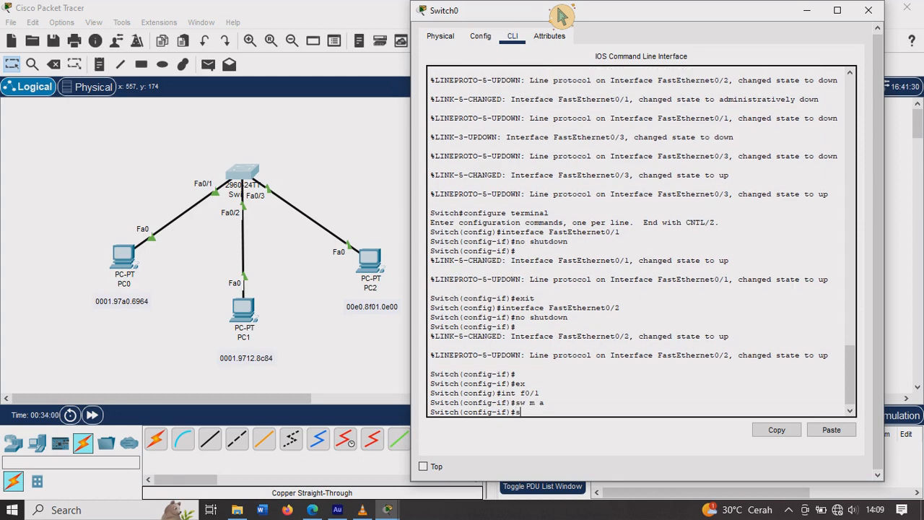
{"action": "type", "text": "w po"}
{"action": "key", "text": "Tab"}
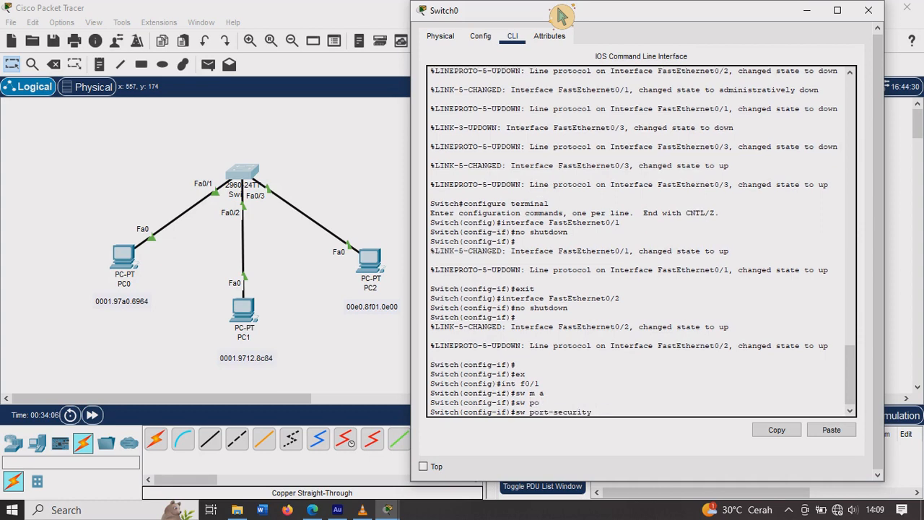
{"action": "key", "text": "Return"}
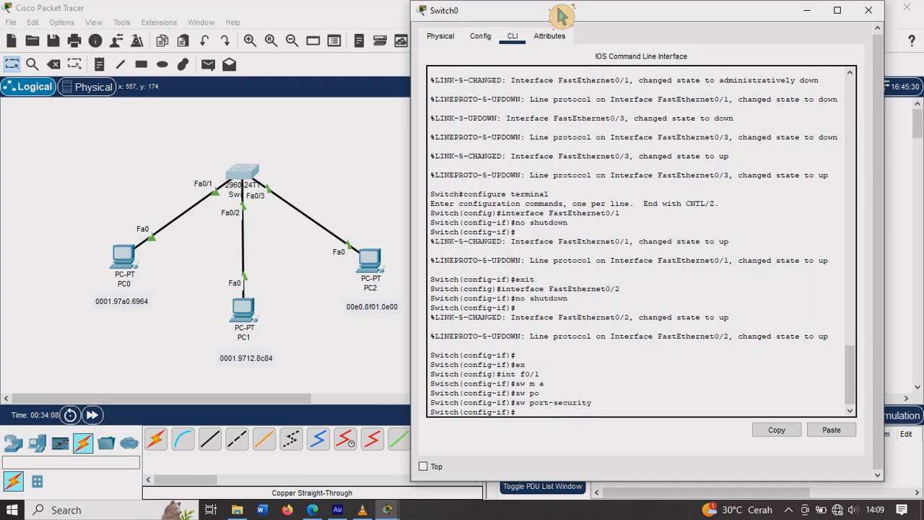
Step: Begin a further sw port-security command on interface f0/1
{"action": "type", "text": "sw po"}
{"action": "key", "text": "Tab"}
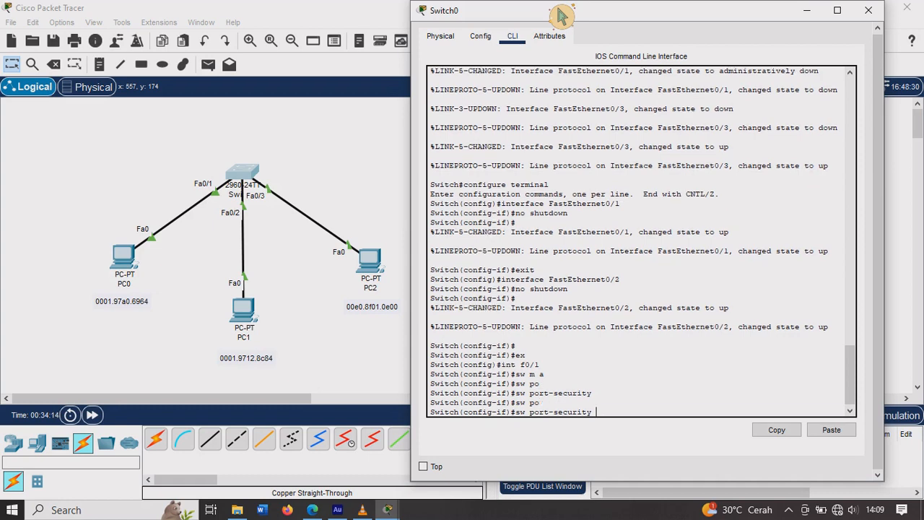
{"action": "type", "text": "st"}
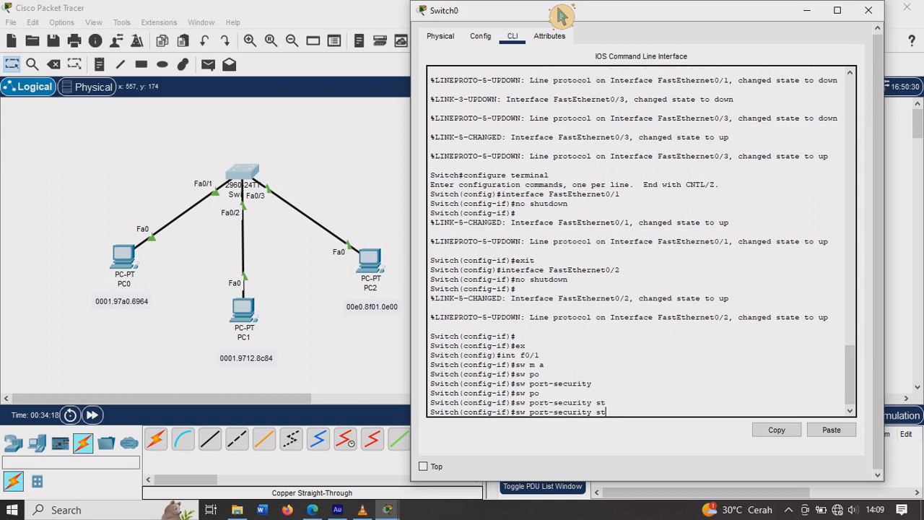
{"action": "key", "text": "Tab"}
{"action": "type", "text": "i"}
{"action": "key", "text": "Tab"}
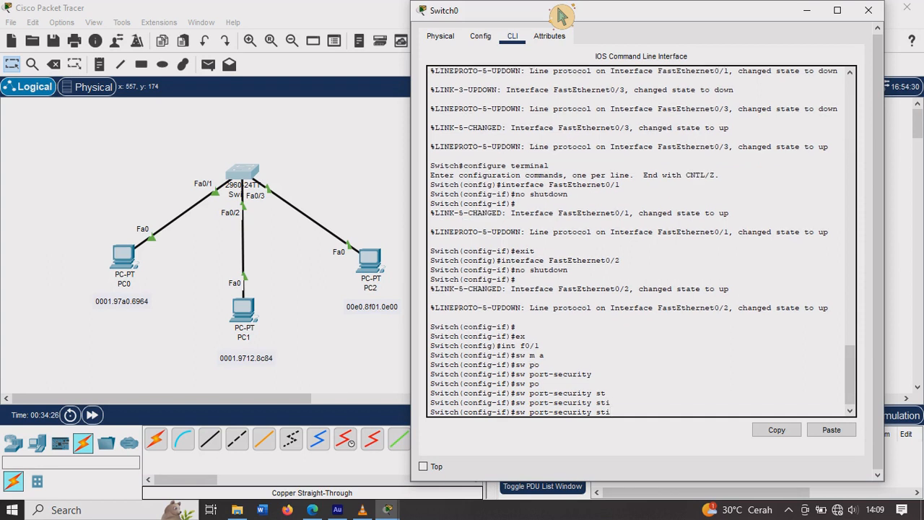
{"action": "key", "text": "BackSpace"}
{"action": "key", "text": "BackSpace"}
{"action": "key", "text": "BackSpace"}
{"action": "key", "text": "BackSpace"}
Step: Complete the port-security command with mac-address sticky and run it for interface f0/1
{"action": "type", "text": "mac-a"}
{"action": "key", "text": "Tab"}
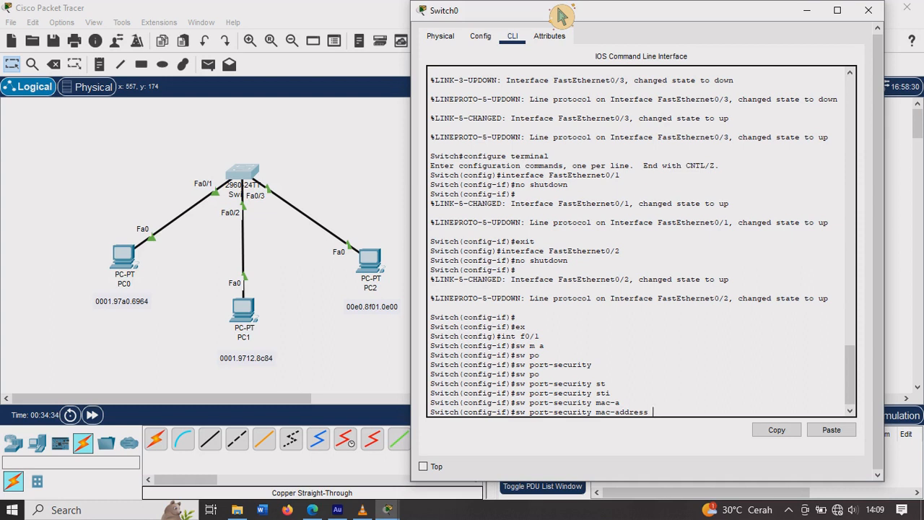
{"action": "type", "text": "st"}
{"action": "key", "text": "Tab"}
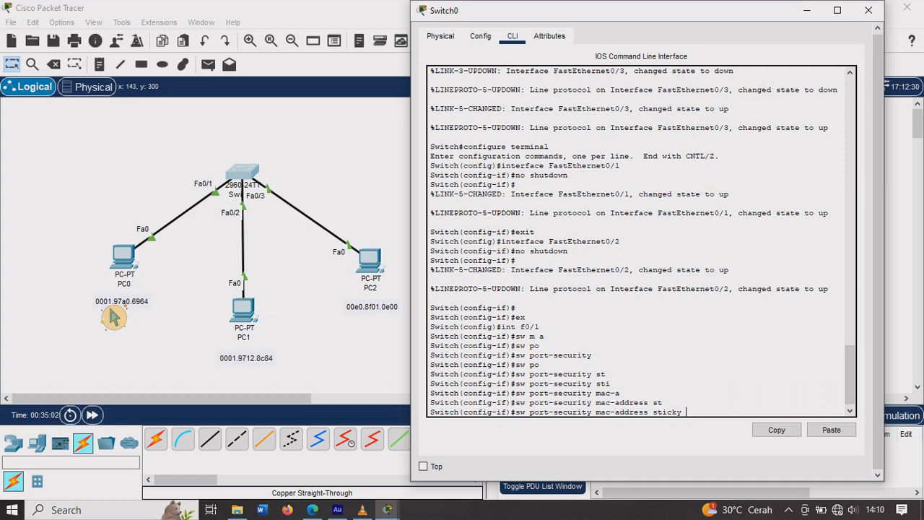
{"action": "key", "text": "Return"}
Step: Set the port-security violation mode of interface f0/1 to protect
{"action": "type", "text": "s"}
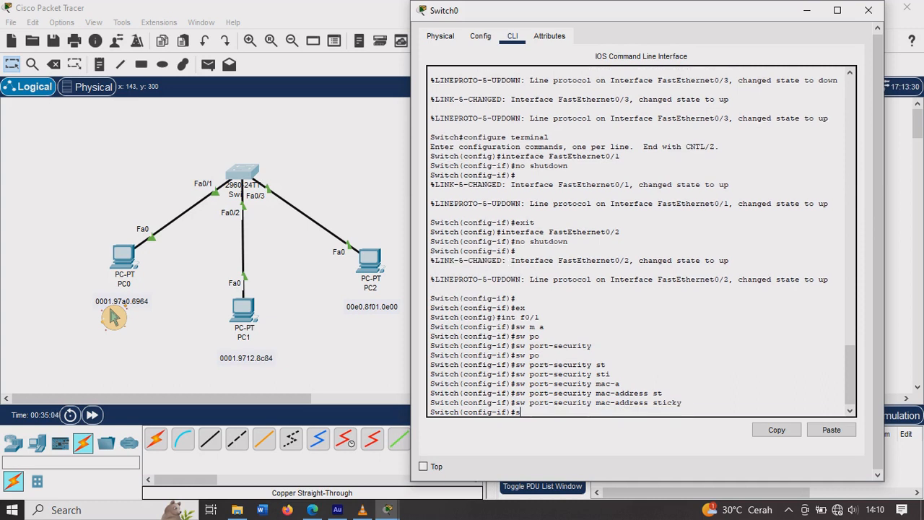
{"action": "type", "text": "w po"}
{"action": "key", "text": "Tab"}
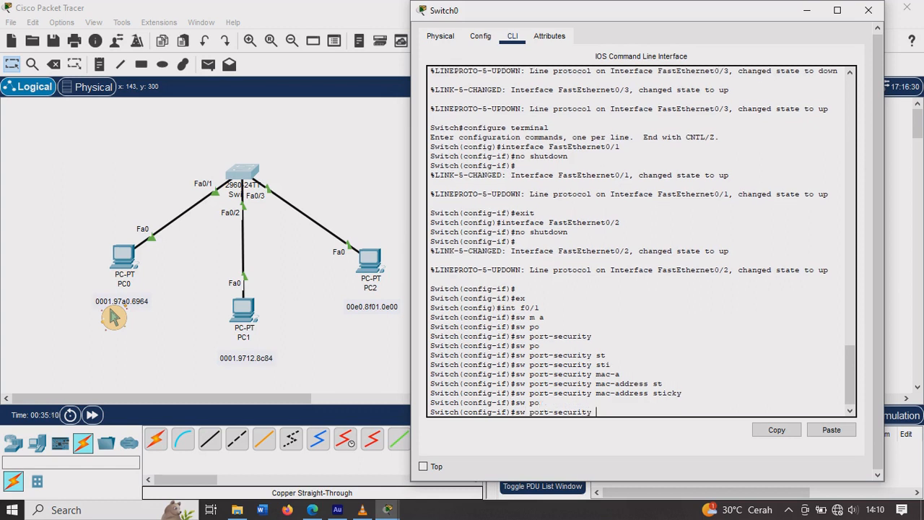
{"action": "type", "text": "vi"}
{"action": "key", "text": "Tab"}
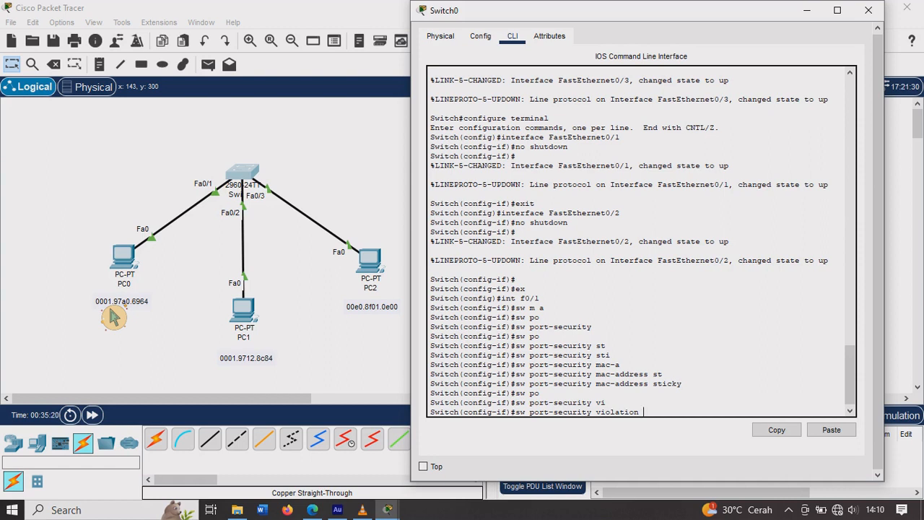
{"action": "type", "text": "protect"}
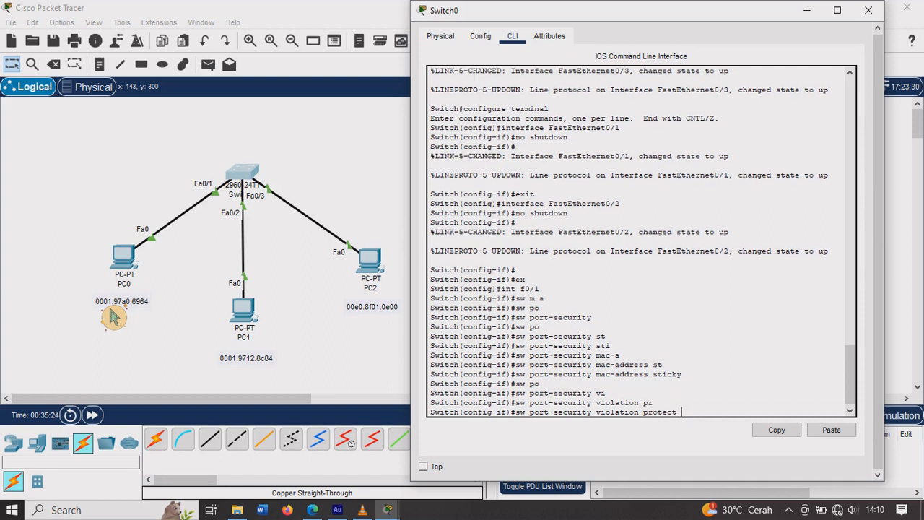
{"action": "key", "text": "Return"}
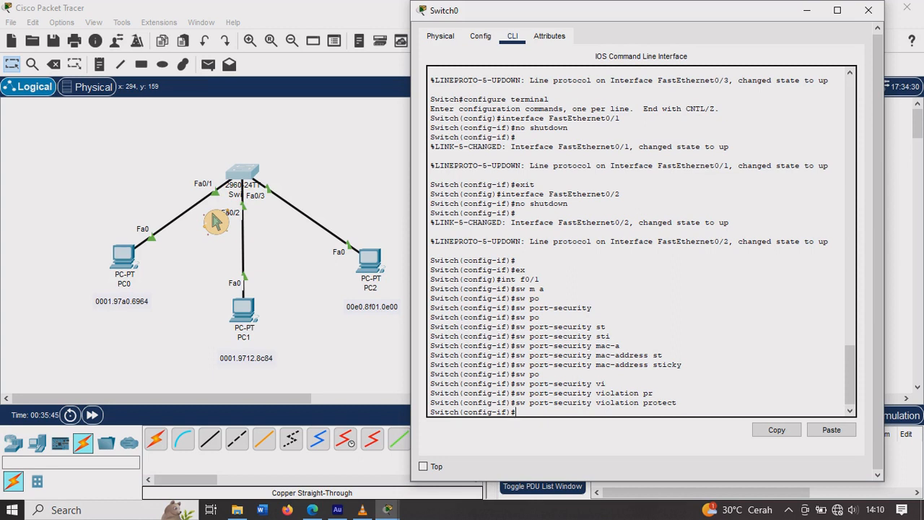
Step: Leave the f0/1 configuration with ex and enter the configuration of interface f0/2
{"action": "type", "text": "ex"}
{"action": "key", "text": "Return"}
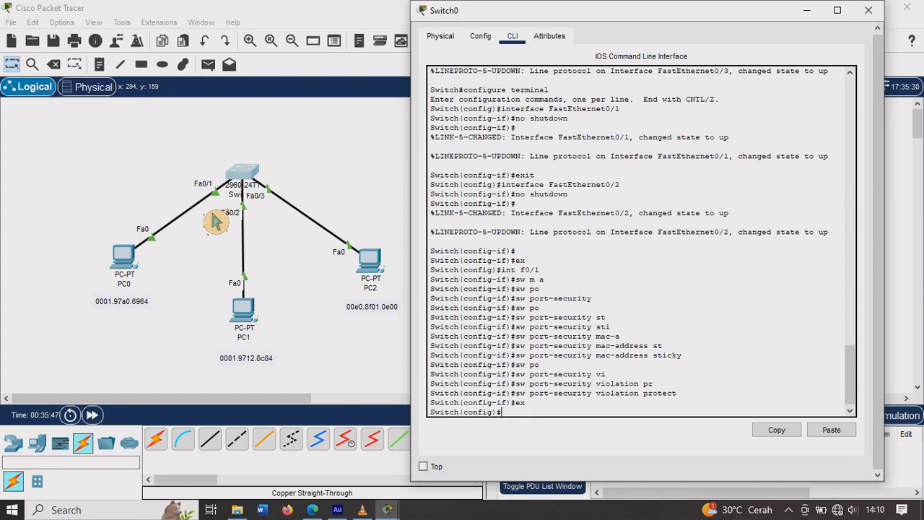
{"action": "type", "text": "int f0/2"}
{"action": "key", "text": "Return"}
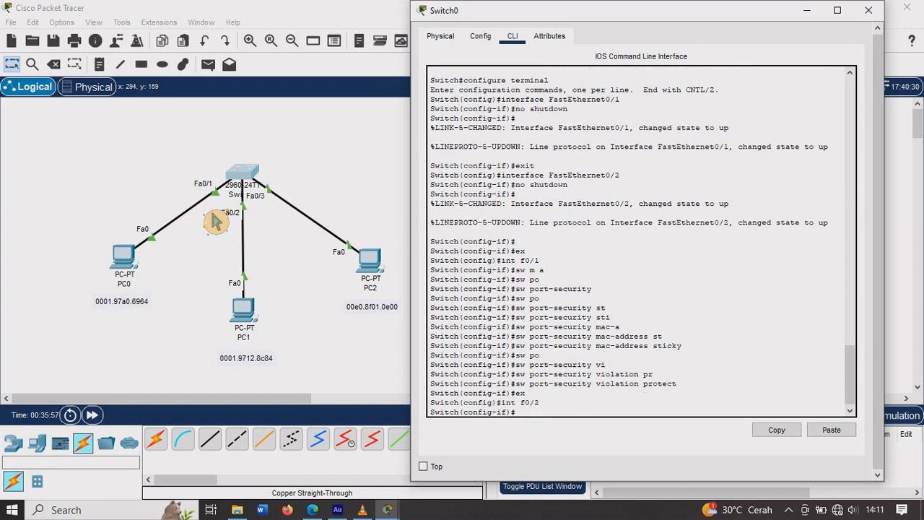
Step: Set interface f0/2 to access mode with sw m a and enable port security with sw port-security
{"action": "type", "text": "sw m a"}
{"action": "key", "text": "Return"}
{"action": "type", "text": "sw"}
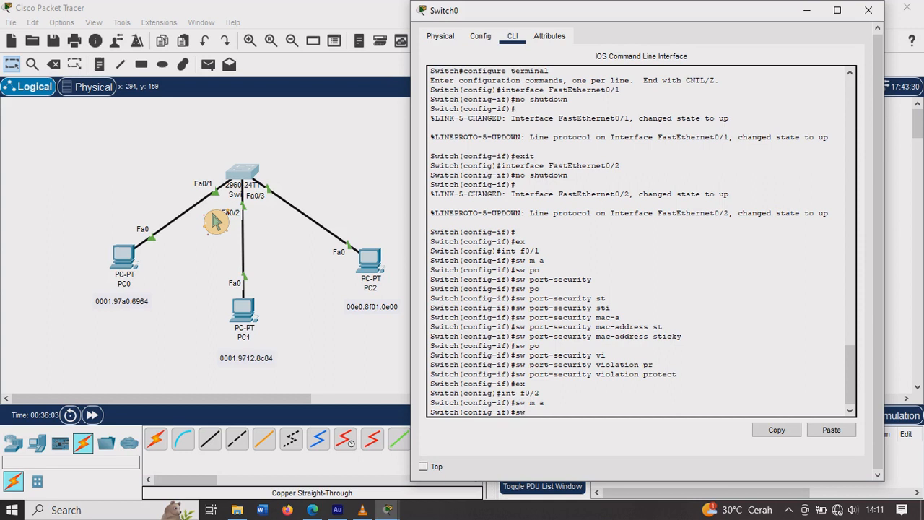
{"action": "type", "text": " po"}
{"action": "key", "text": "Tab"}
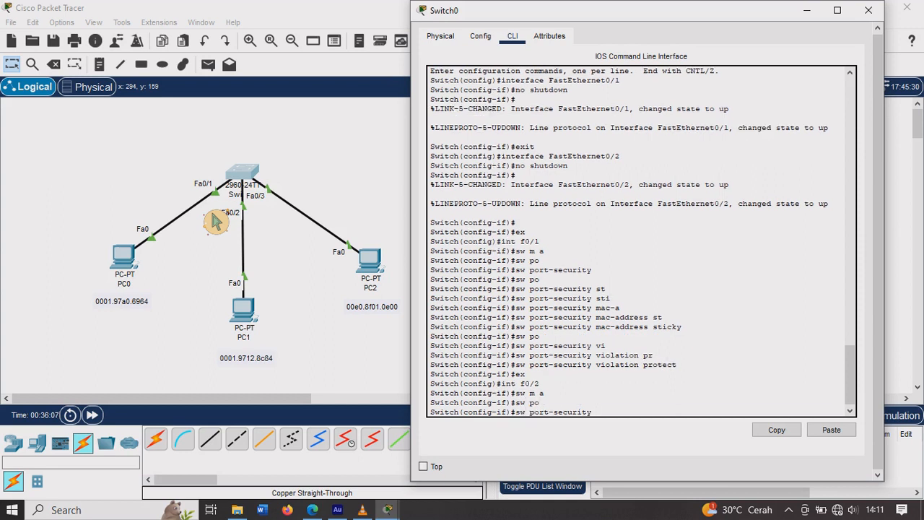
{"action": "key", "text": "Return"}
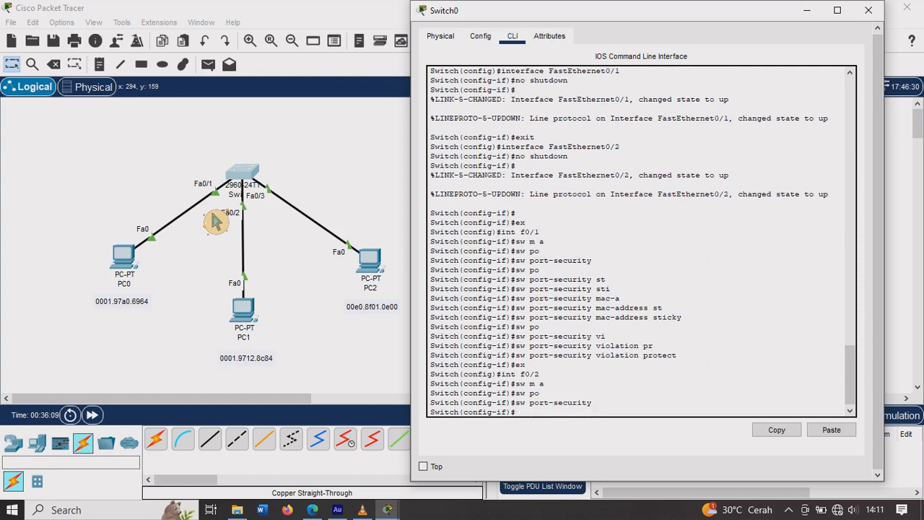
Step: Enable sticky MAC learning on interface f0/2 with sw port-security mac-address sticky
{"action": "type", "text": "sw po"}
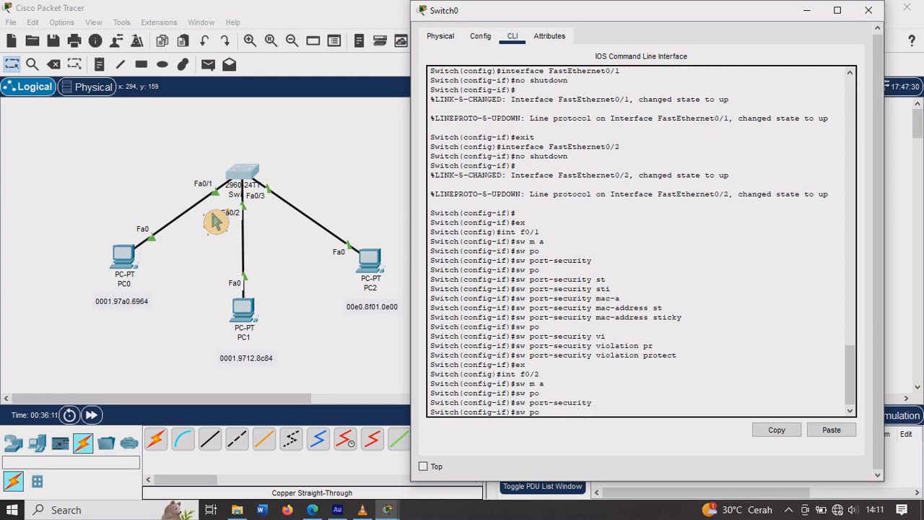
{"action": "key", "text": "Tab"}
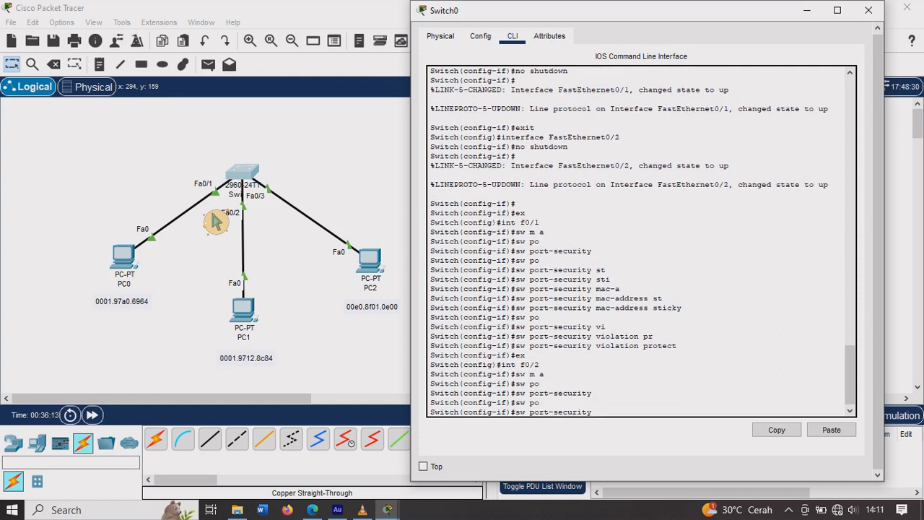
{"action": "type", "text": "mac-a"}
{"action": "key", "text": "Tab"}
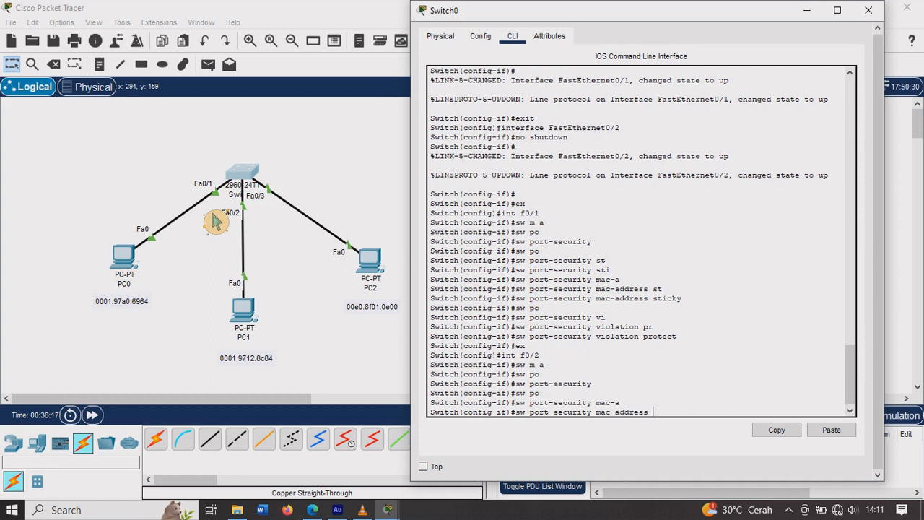
{"action": "type", "text": "st"}
{"action": "key", "text": "Tab"}
{"action": "key", "text": "Return"}
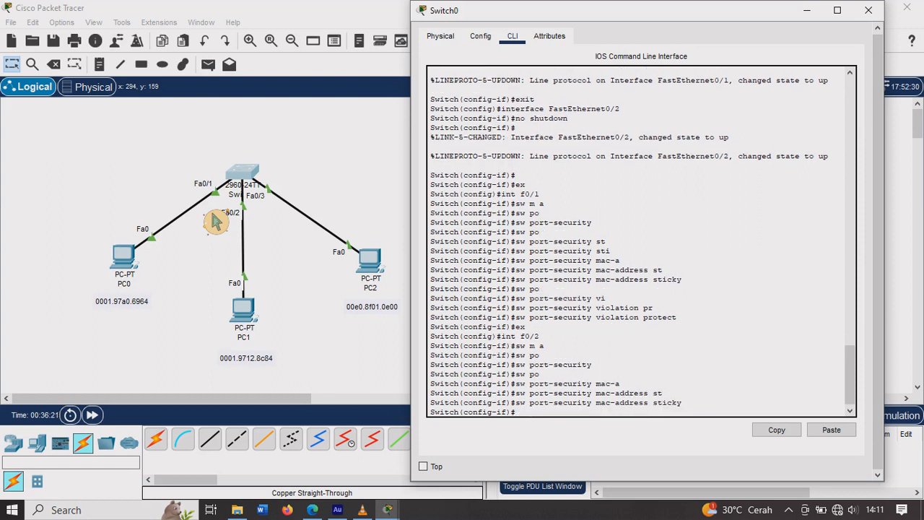
Step: Set the port-security violation mode of interface f0/2 to restrict
{"action": "type", "text": "sw po"}
{"action": "key", "text": "Tab"}
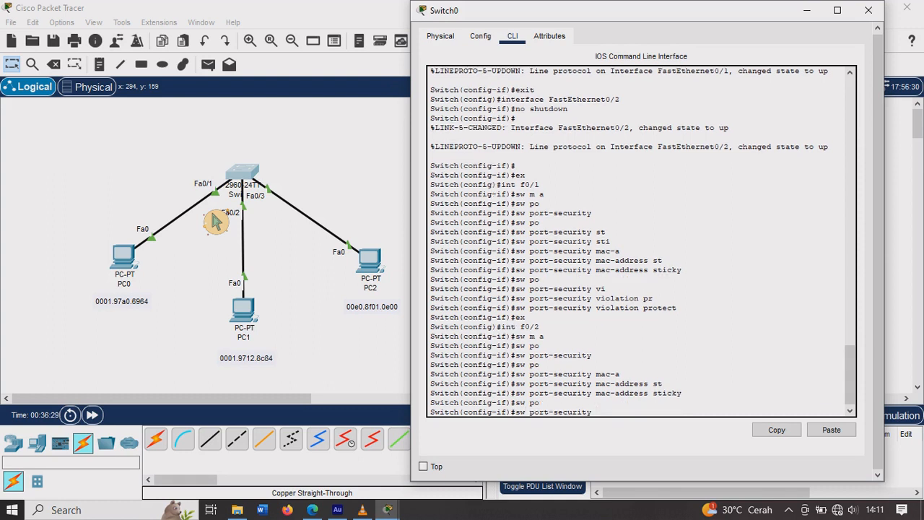
{"action": "type", "text": "vi"}
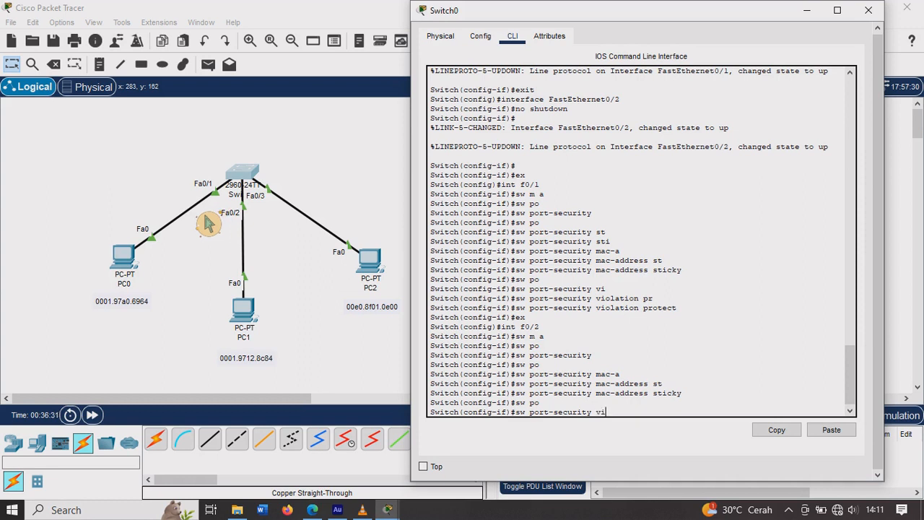
{"action": "key", "text": "Tab"}
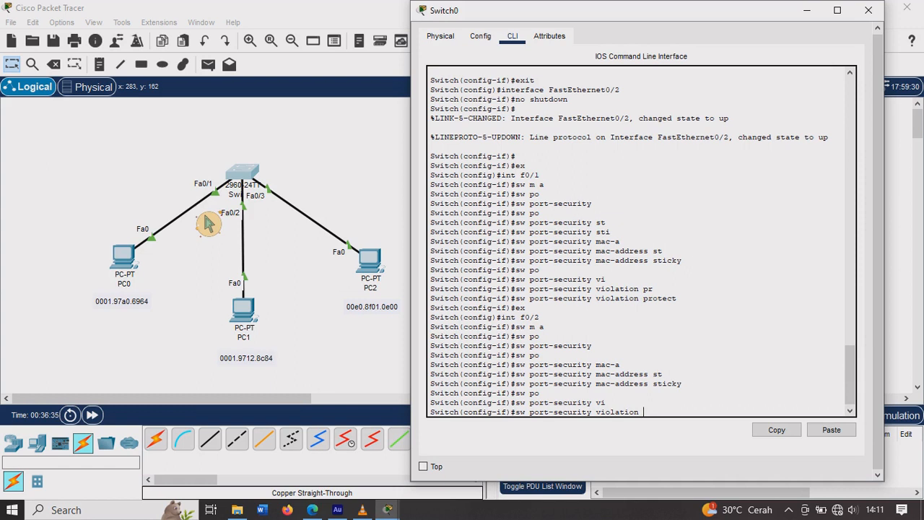
{"action": "type", "text": "re"}
{"action": "key", "text": "Tab"}
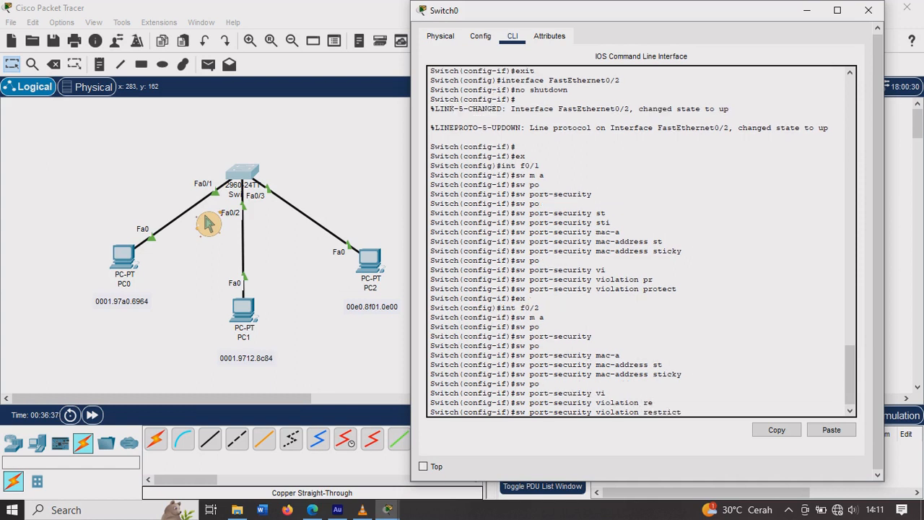
{"action": "key", "text": "Return"}
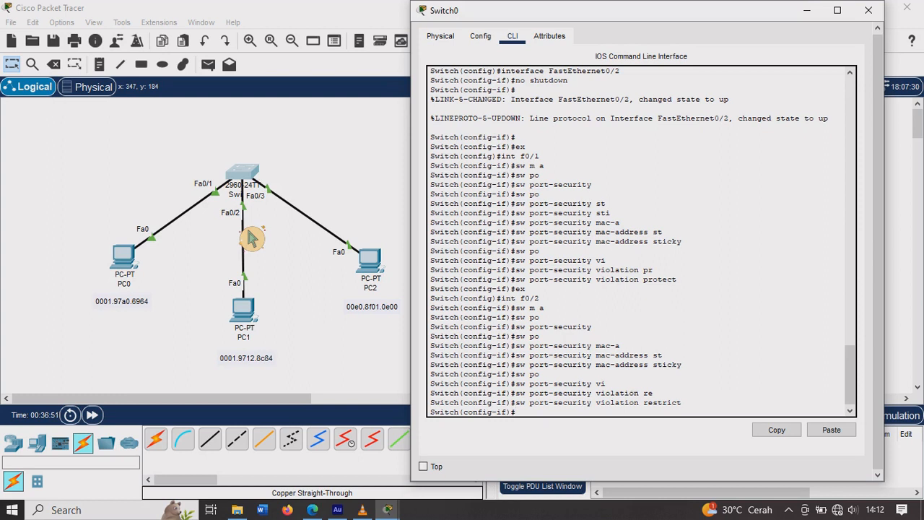
Step: Leave the f0/2 configuration with ex and enter the configuration of interface f0/3
{"action": "type", "text": "ex"}
{"action": "key", "text": "Return"}
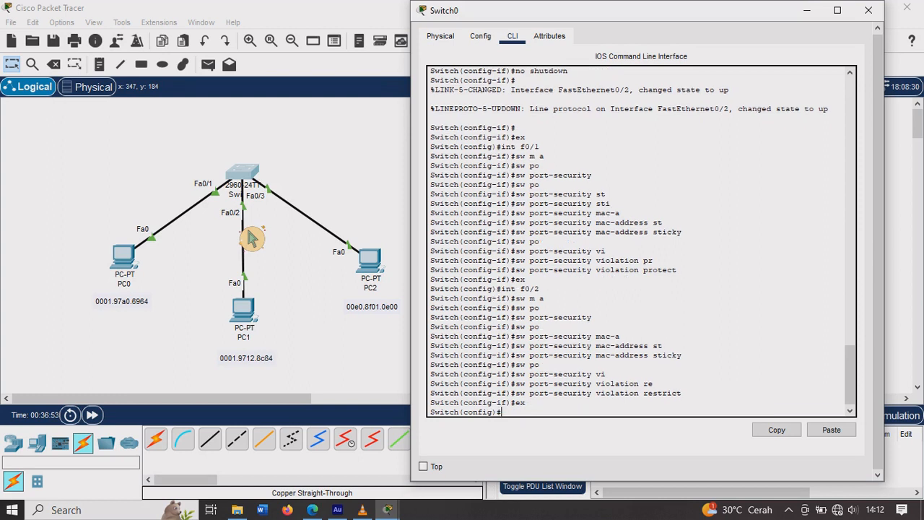
{"action": "type", "text": "int f0/3"}
{"action": "key", "text": "Return"}
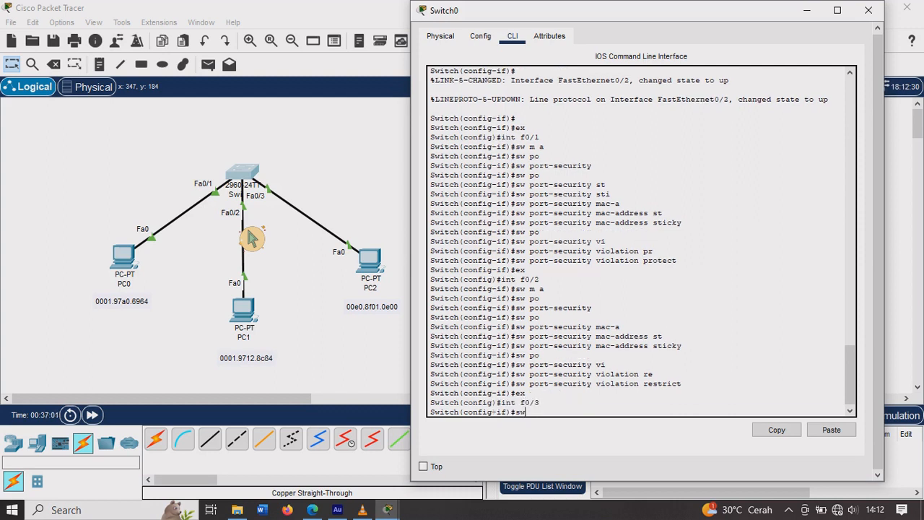
Step: Set interface f0/3 to access mode with sw m a and enable port security with sw port-security
{"action": "type", "text": "sw m a"}
{"action": "key", "text": "Return"}
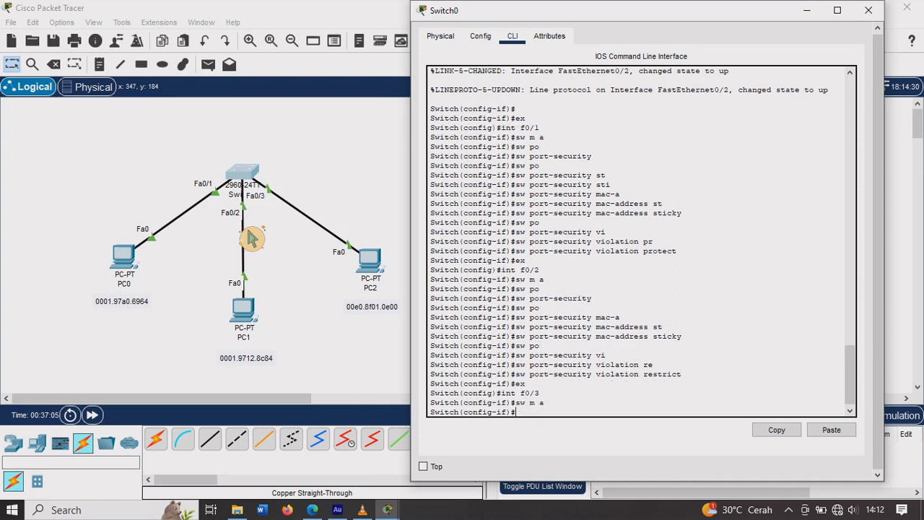
{"action": "type", "text": "sw"}
{"action": "type", "text": "po"}
{"action": "key", "text": "Tab"}
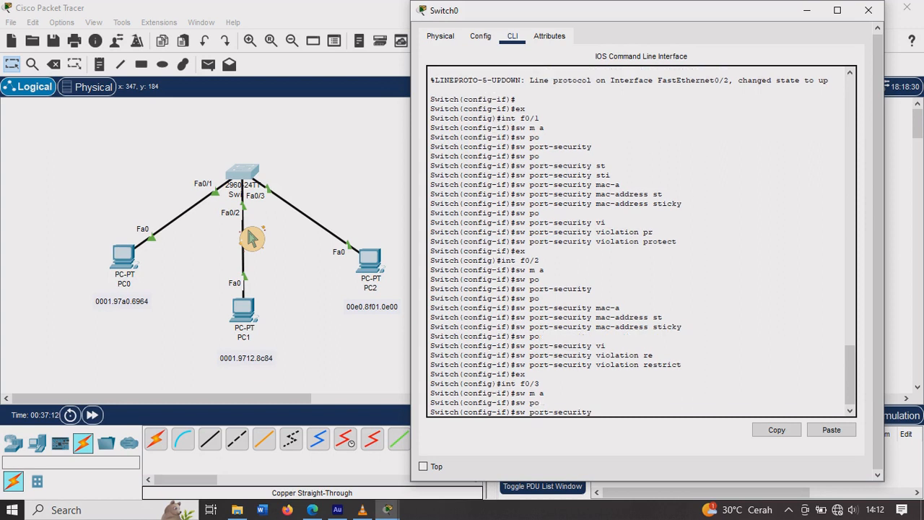
{"action": "key", "text": "Return"}
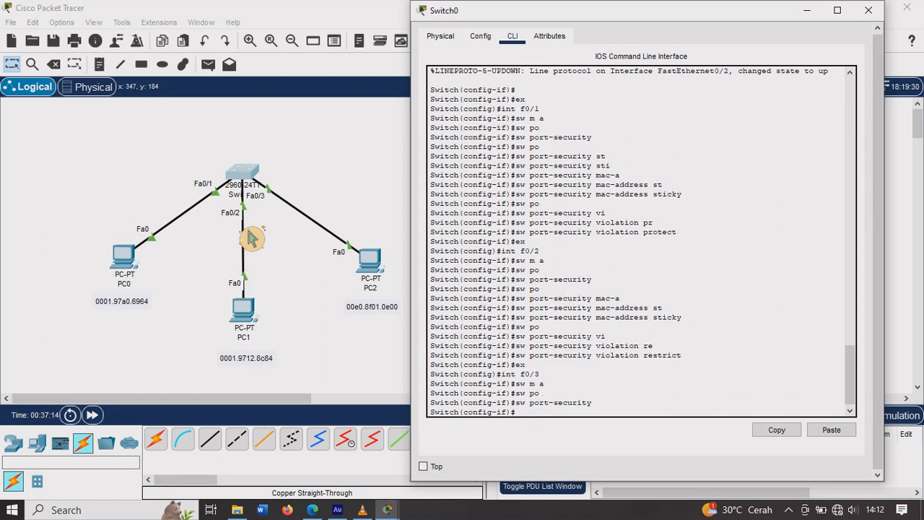
Step: Enable sticky MAC learning on interface f0/3 with sw port-security mac-address sticky
{"action": "type", "text": "sw po"}
{"action": "key", "text": "Tab"}
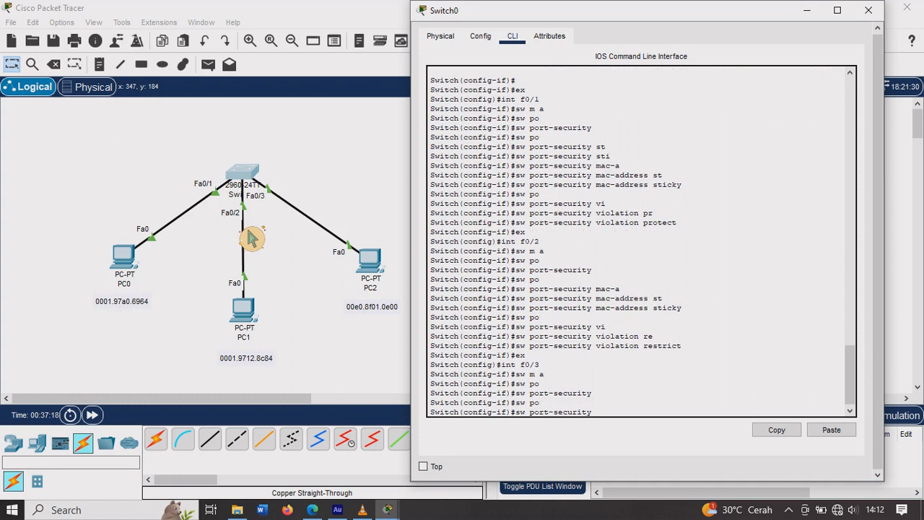
{"action": "type", "text": "mac-a"}
{"action": "key", "text": "Tab"}
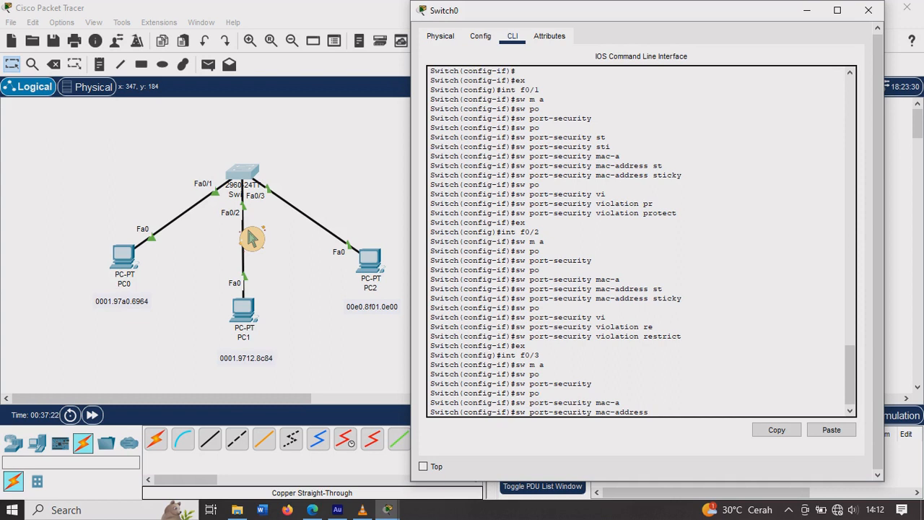
{"action": "type", "text": "st"}
{"action": "key", "text": "Tab"}
{"action": "key", "text": "Return"}
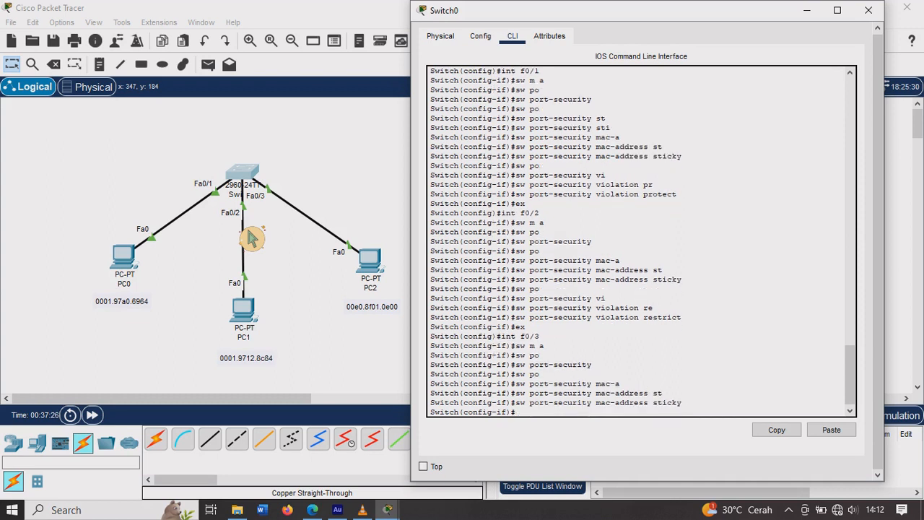
Step: Set the port-security violation mode of interface f0/3 to shutdown
{"action": "type", "text": "sw po"}
{"action": "key", "text": "Tab"}
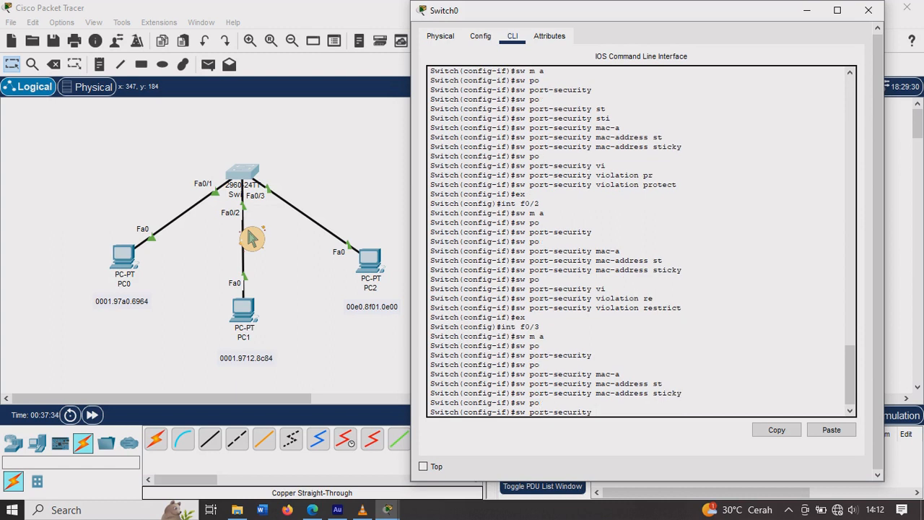
{"action": "type", "text": "vi"}
{"action": "key", "text": "Tab"}
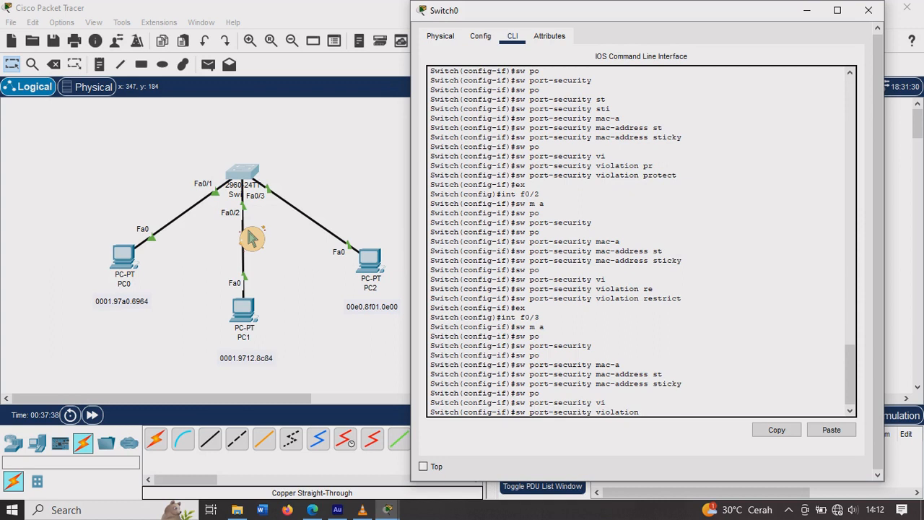
{"action": "type", "text": "sh"}
{"action": "key", "text": "Tab"}
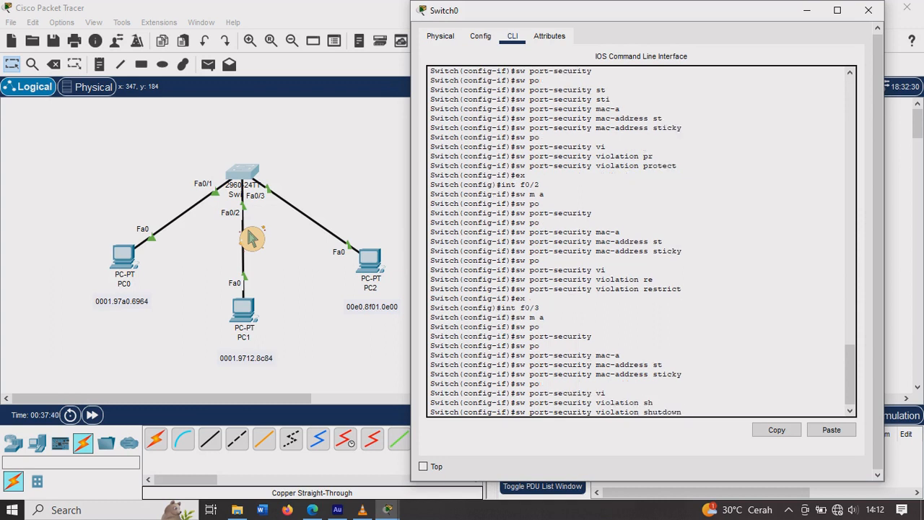
{"action": "key", "text": "Return"}
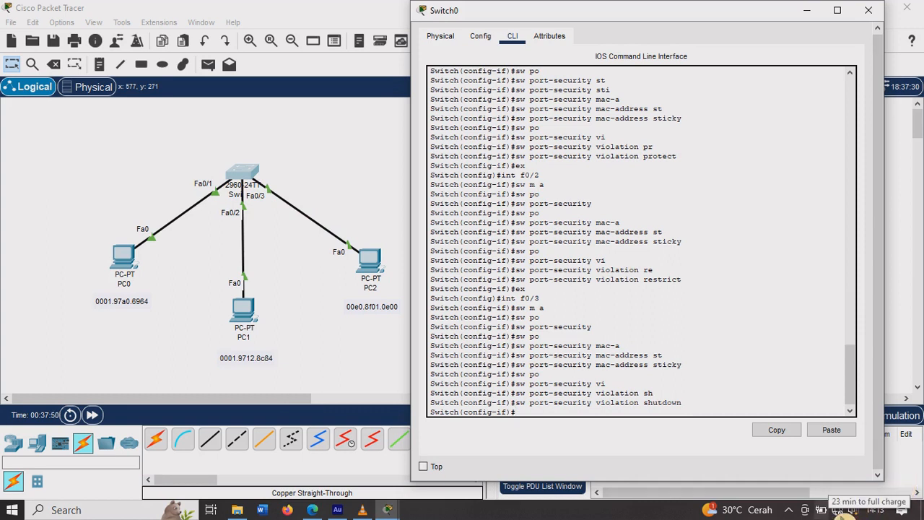
Step: Send a simple PDU from PC0 to PC1 to generate traffic through the switch
{"action": "left_click", "coordinate": [354, 385]}
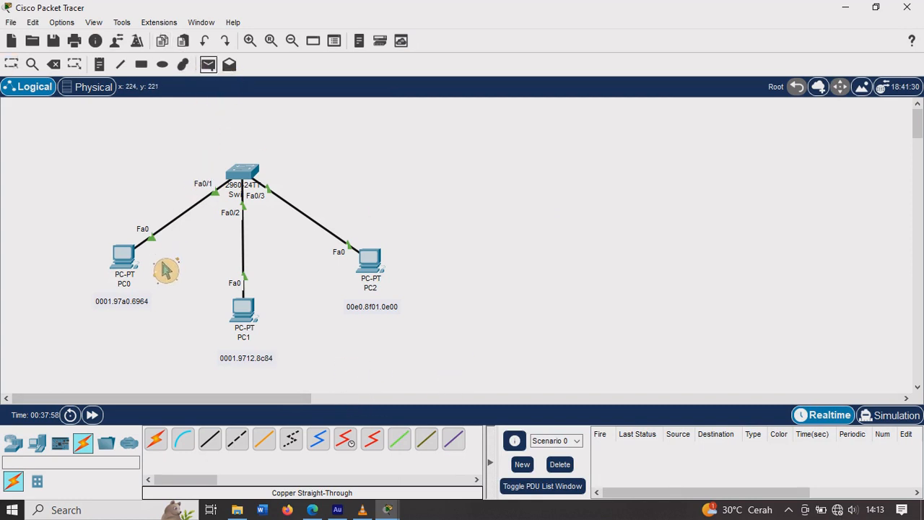
{"action": "left_click", "coordinate": [127, 258]}
{"action": "left_click", "coordinate": [253, 312]}
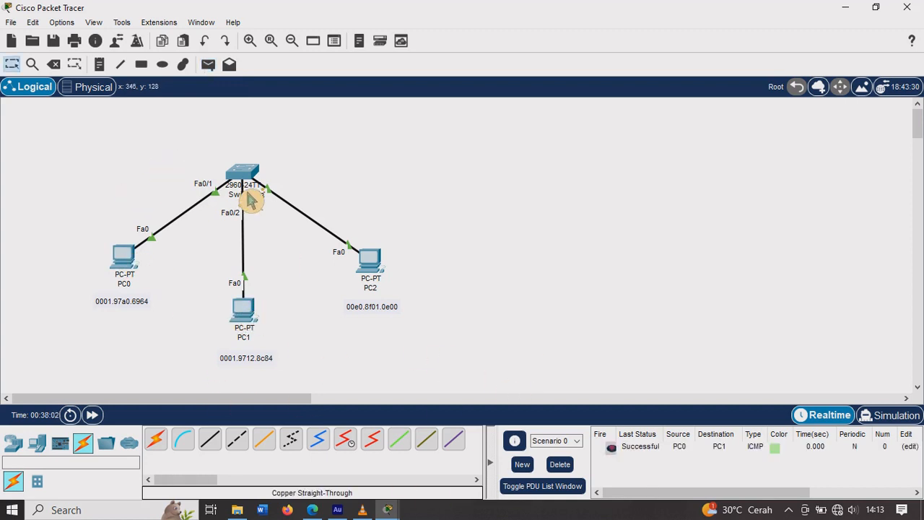
{"action": "left_click", "coordinate": [70, 71]}
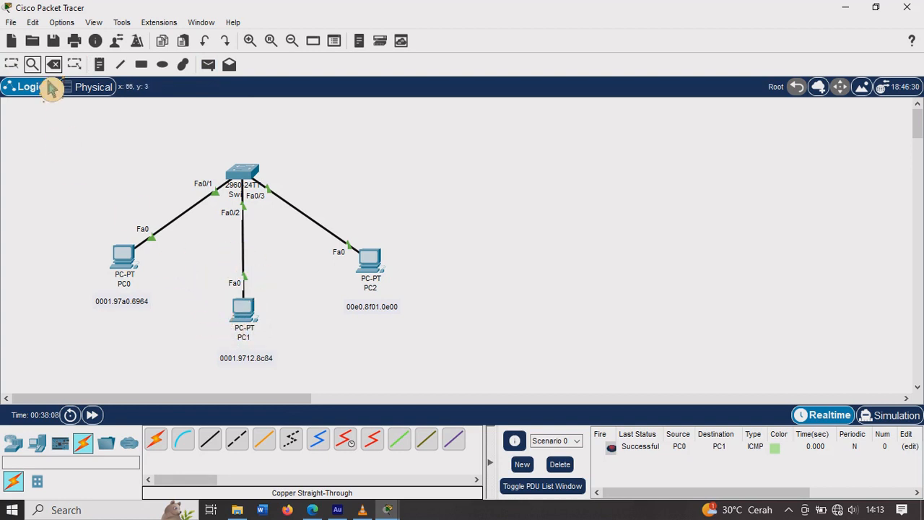
Step: Return to Switch0's command line and leave configuration mode to privileged EXEC with ex twice
{"action": "left_click", "coordinate": [253, 181]}
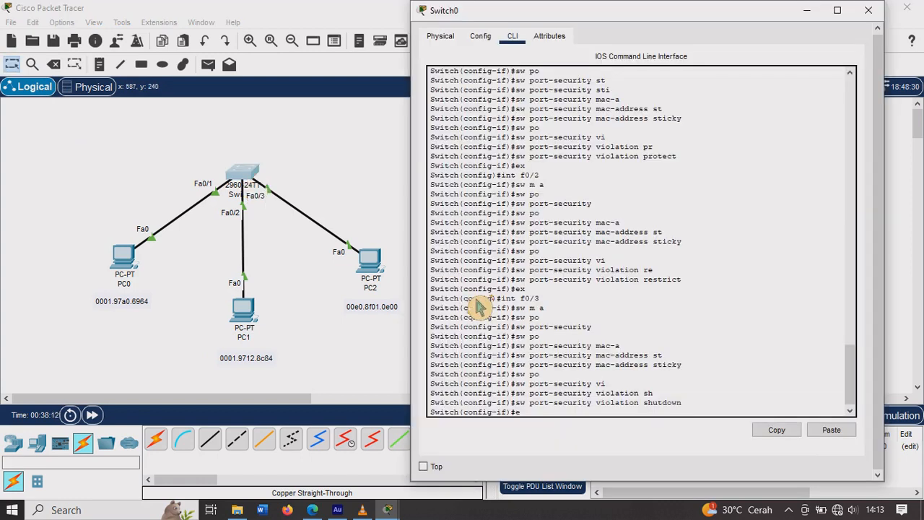
{"action": "type", "text": "ex"}
{"action": "key", "text": "Return"}
{"action": "type", "text": "ex"}
{"action": "key", "text": "Return"}
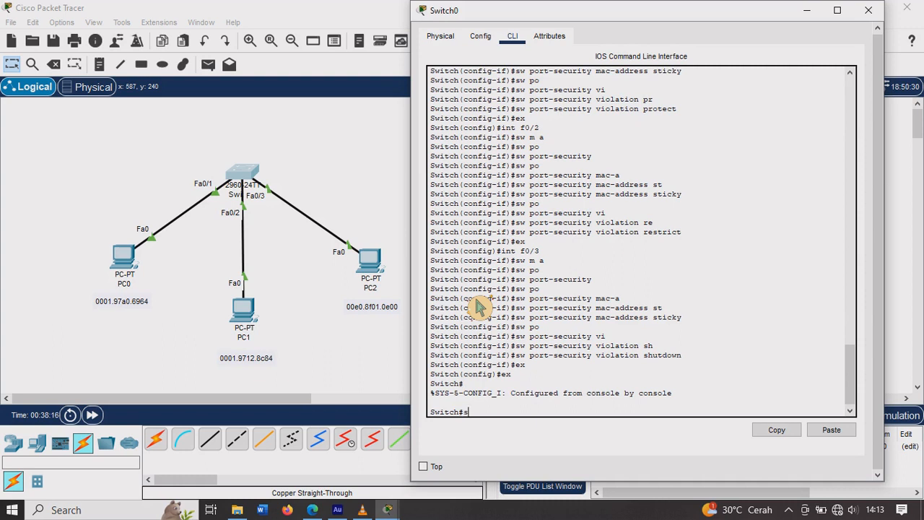
Step: Display the switch's MAC address table with sh mac-address-table and review the entries against the entered port-security commands
{"action": "type", "text": "sh mac-a"}
{"action": "key", "text": "Tab"}
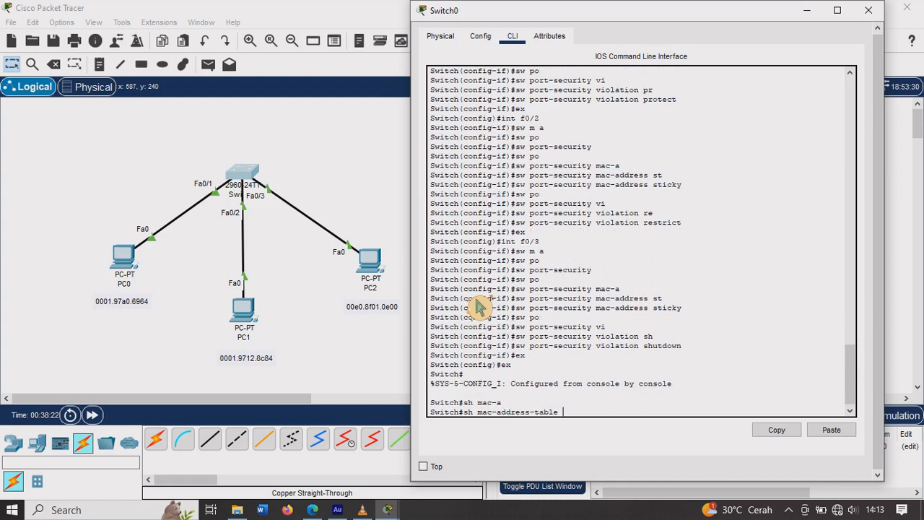
{"action": "key", "text": "Return"}
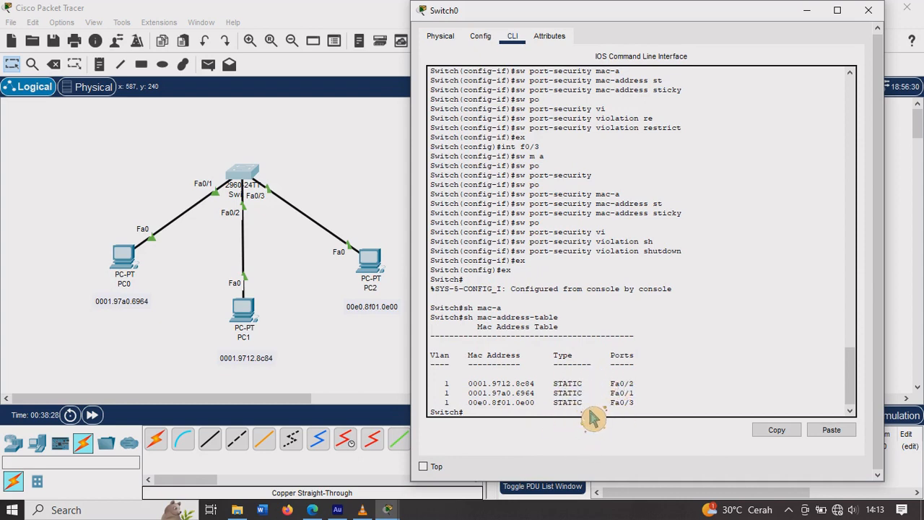
{"action": "scroll", "coordinate": [670, 350], "scroll_direction": "up", "scroll_amount": 3}
{"action": "scroll", "coordinate": [670, 350], "scroll_direction": "up", "scroll_amount": 10}
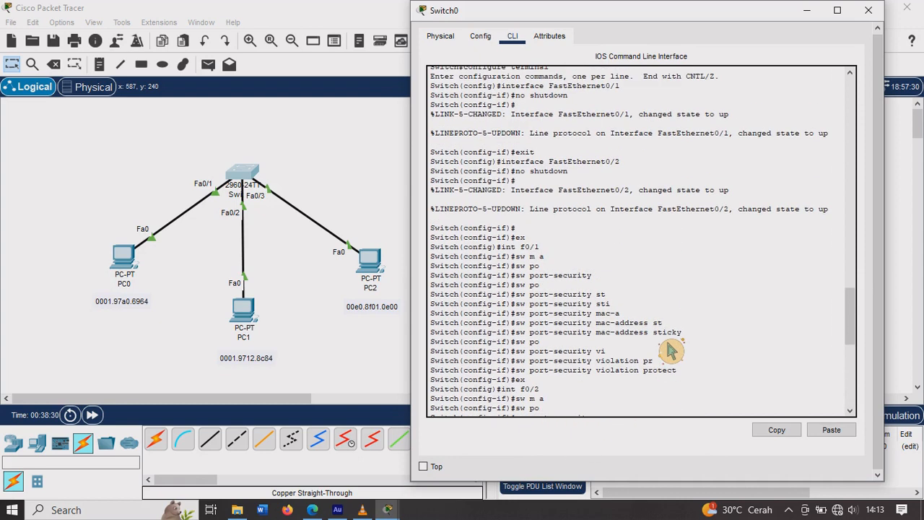
{"action": "scroll", "coordinate": [669, 351], "scroll_direction": "up", "scroll_amount": 4}
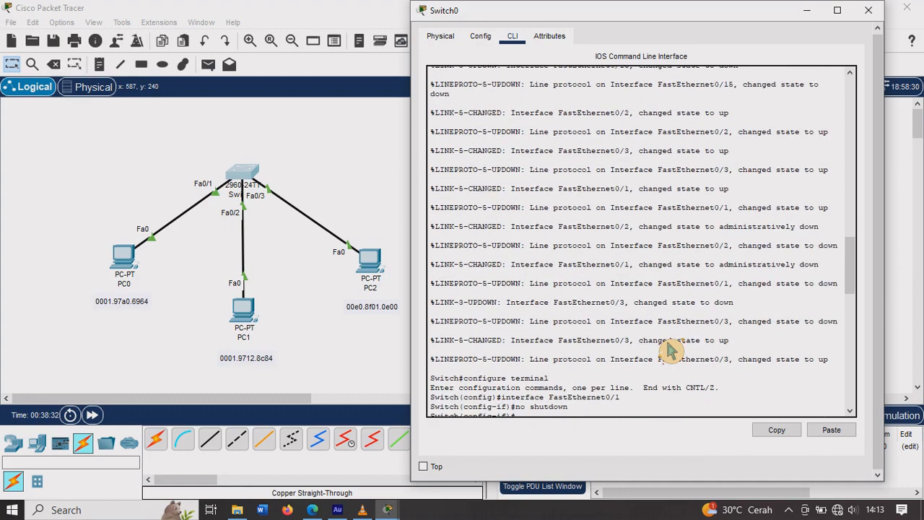
{"action": "scroll", "coordinate": [670, 350], "scroll_direction": "down", "scroll_amount": 9}
{"action": "scroll", "coordinate": [670, 350], "scroll_direction": "down", "scroll_amount": 12}
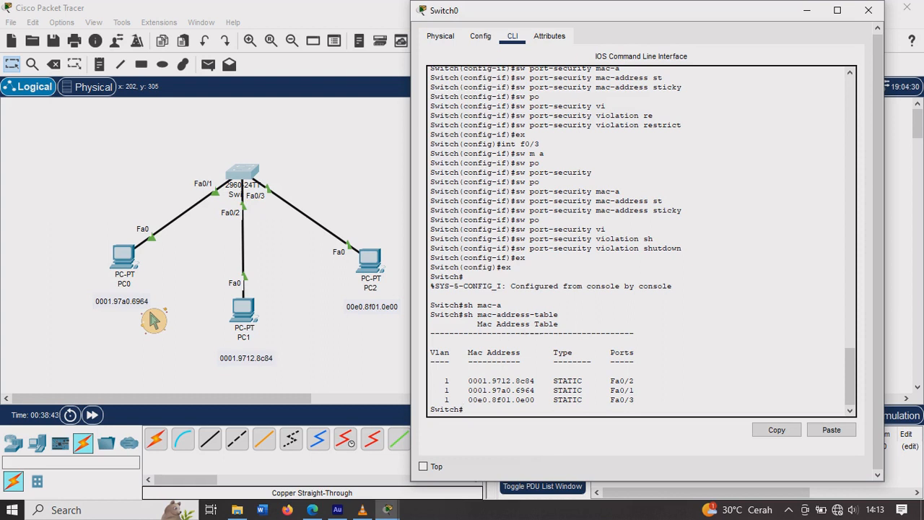
Step: Delete the three cables connecting PC0, PC1 and PC2 to Switch0
{"action": "left_click", "coordinate": [217, 267]}
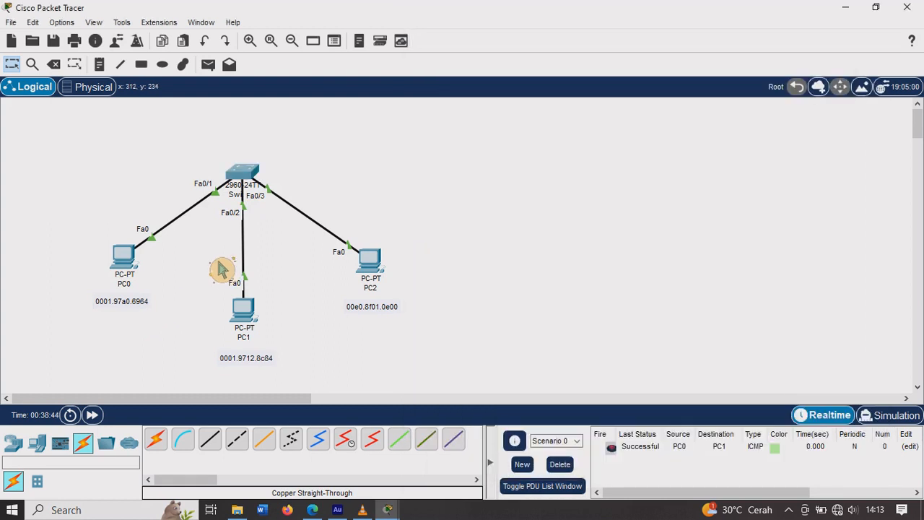
{"action": "left_click", "coordinate": [61, 66]}
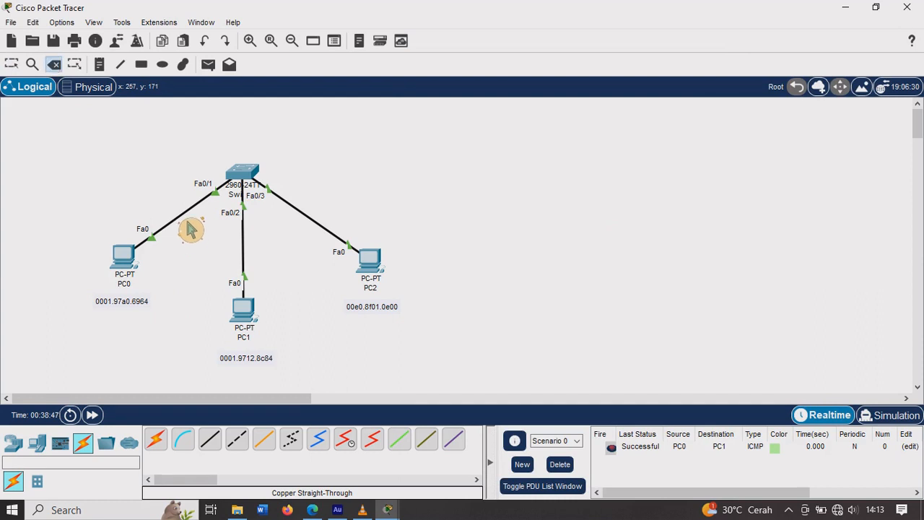
{"action": "left_click", "coordinate": [191, 230]}
{"action": "left_click", "coordinate": [264, 249]}
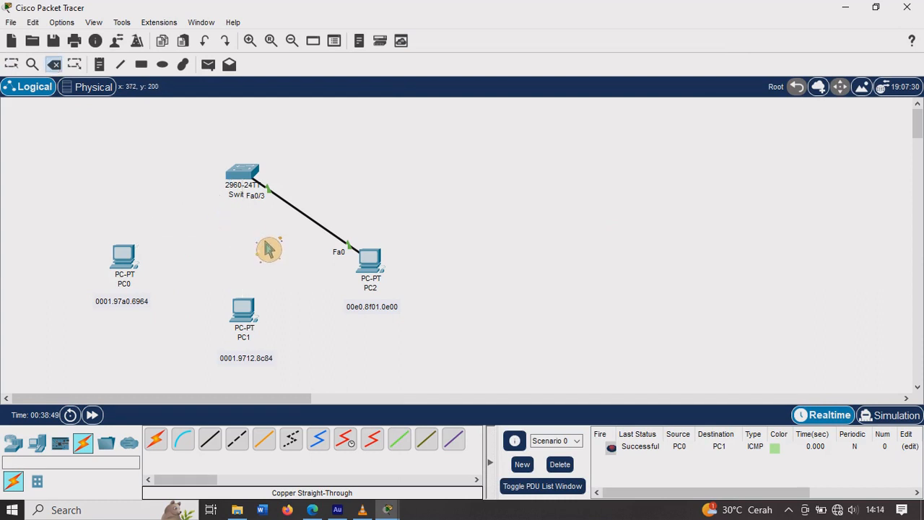
{"action": "left_click", "coordinate": [323, 230]}
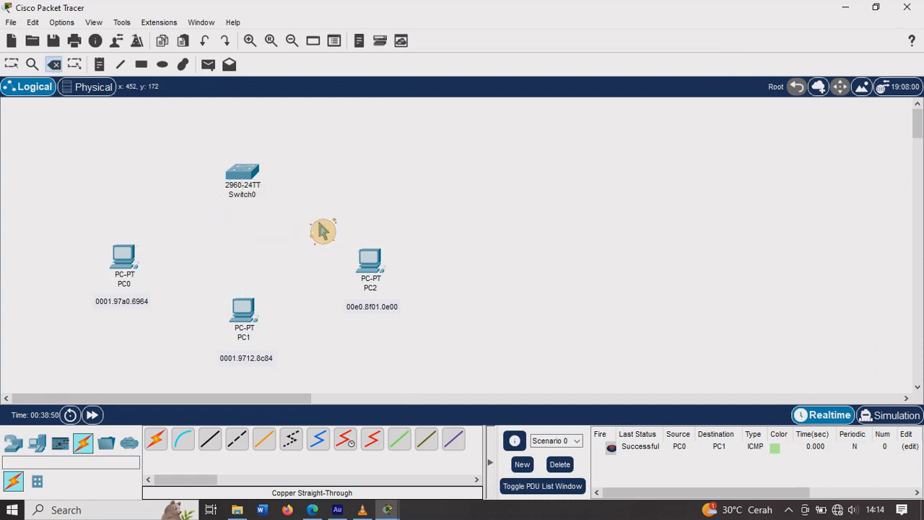
Step: Connect PC0's FastEthernet0 to Switch0's FastEthernet0/2 with a copper straight-through cable
{"action": "left_click", "coordinate": [222, 448]}
{"action": "left_click", "coordinate": [134, 263]}
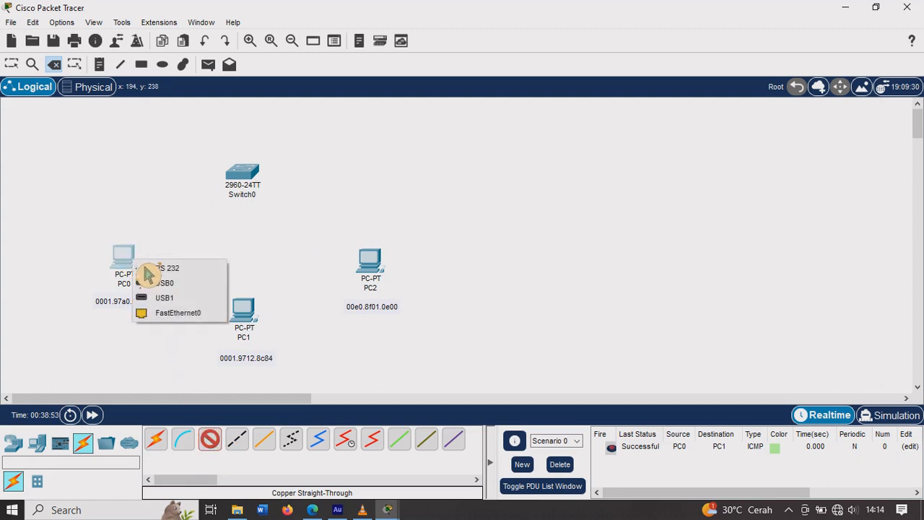
{"action": "left_click", "coordinate": [180, 314]}
{"action": "left_click", "coordinate": [247, 187]}
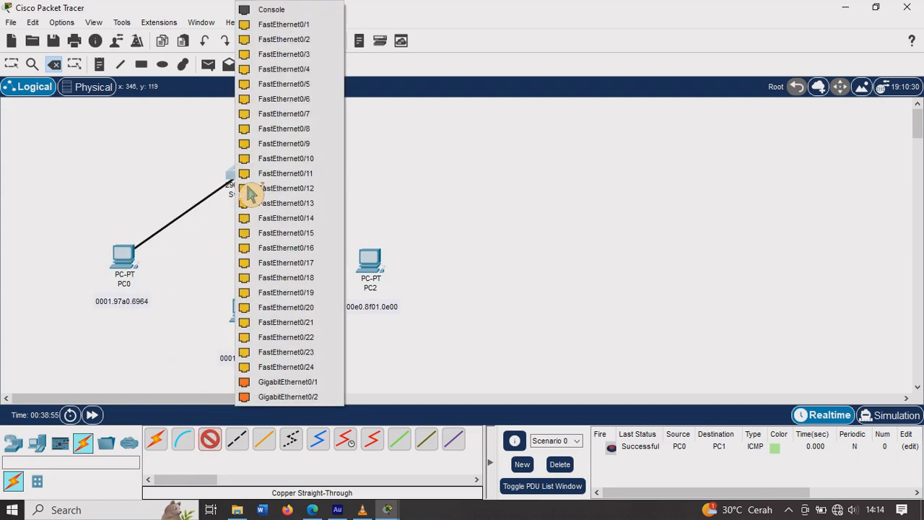
{"action": "left_click", "coordinate": [296, 40]}
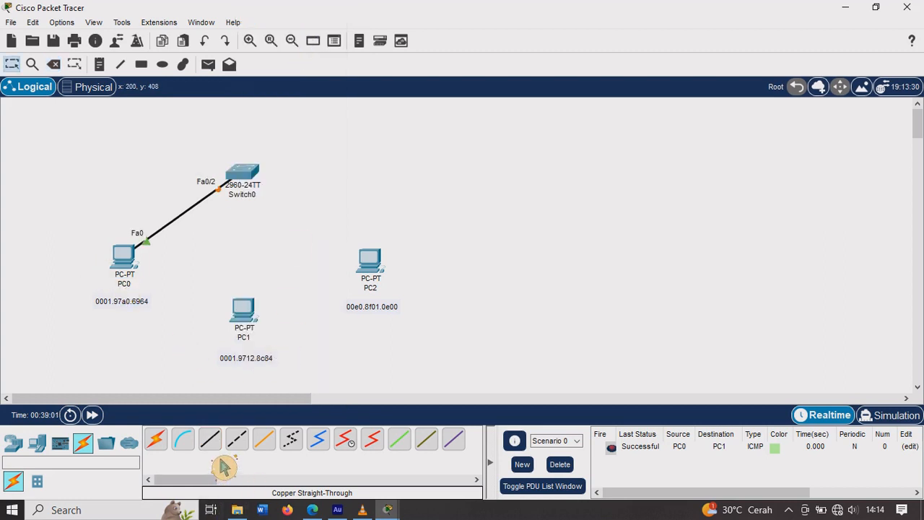
Step: Connect PC1's FastEthernet0 to Switch0's FastEthernet0/3 with a copper straight-through cable
{"action": "left_click", "coordinate": [211, 441]}
{"action": "left_click", "coordinate": [249, 321]}
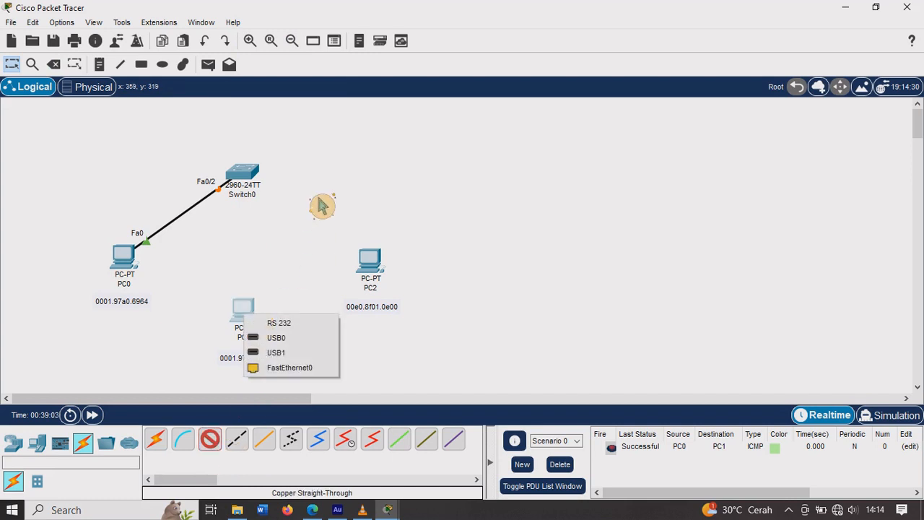
{"action": "left_click", "coordinate": [295, 369]}
{"action": "left_click", "coordinate": [258, 188]}
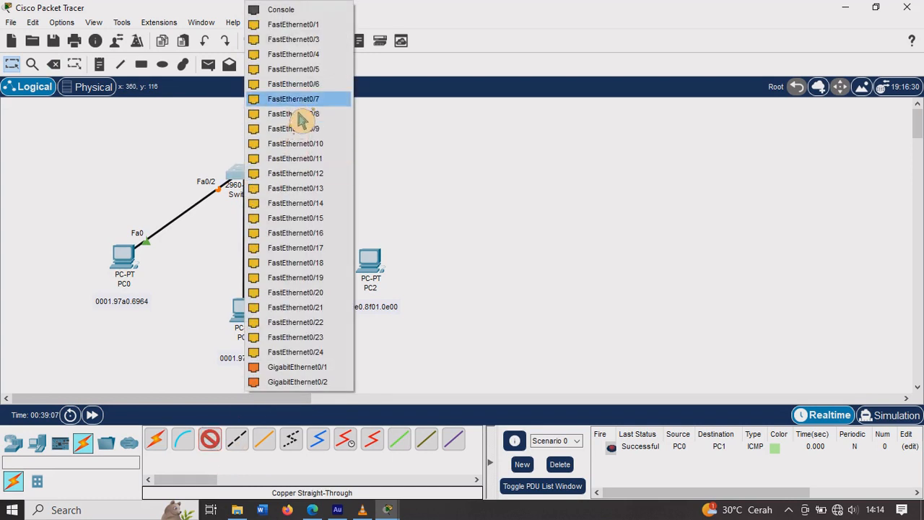
{"action": "left_click", "coordinate": [316, 42]}
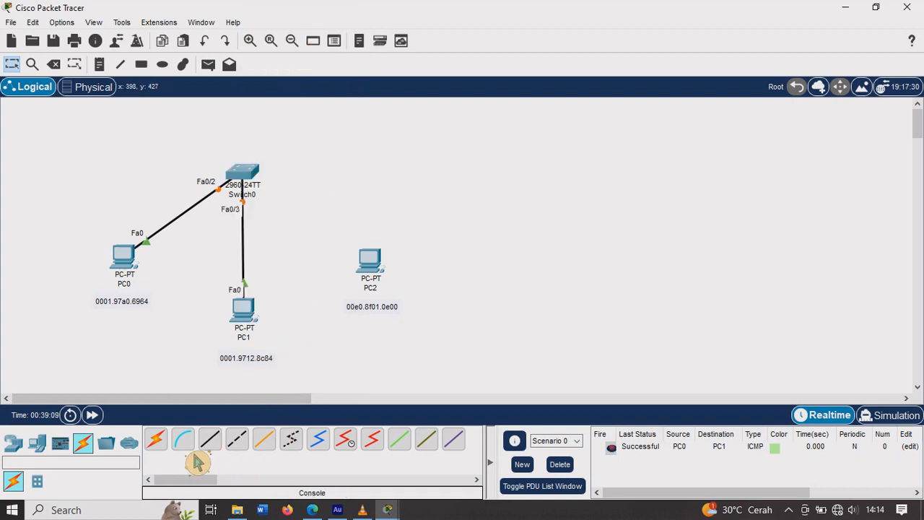
Step: Connect PC2's FastEthernet0 to Switch0's FastEthernet0/9 with a copper straight-through cable, and delete that cable again
{"action": "left_click", "coordinate": [217, 441]}
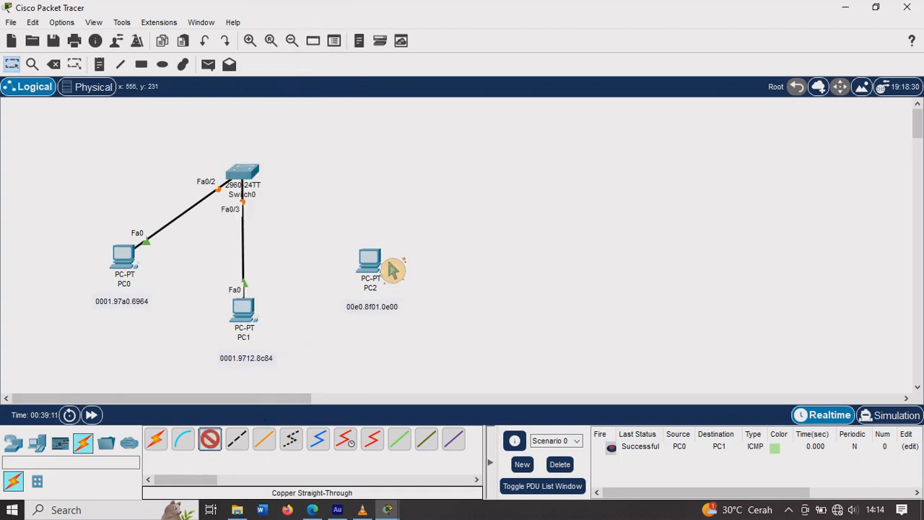
{"action": "left_click", "coordinate": [382, 265]}
{"action": "left_click", "coordinate": [419, 318]}
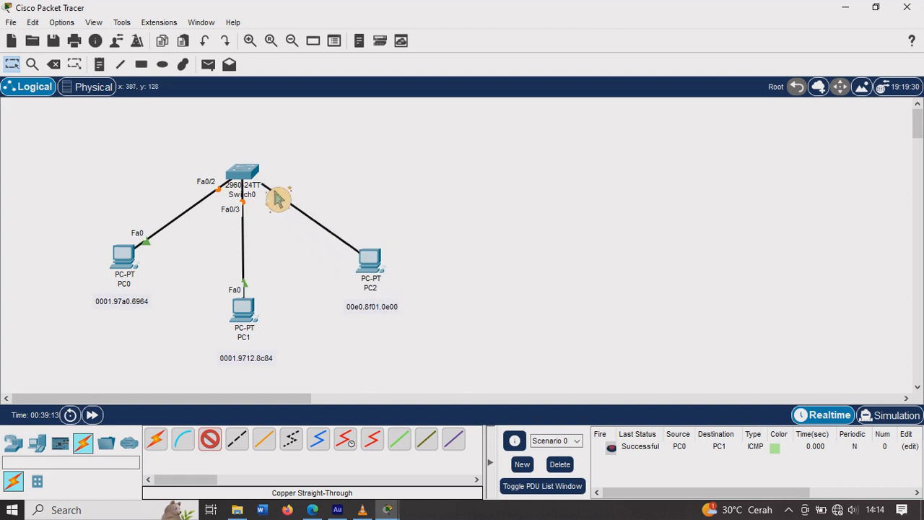
{"action": "left_click", "coordinate": [267, 185]}
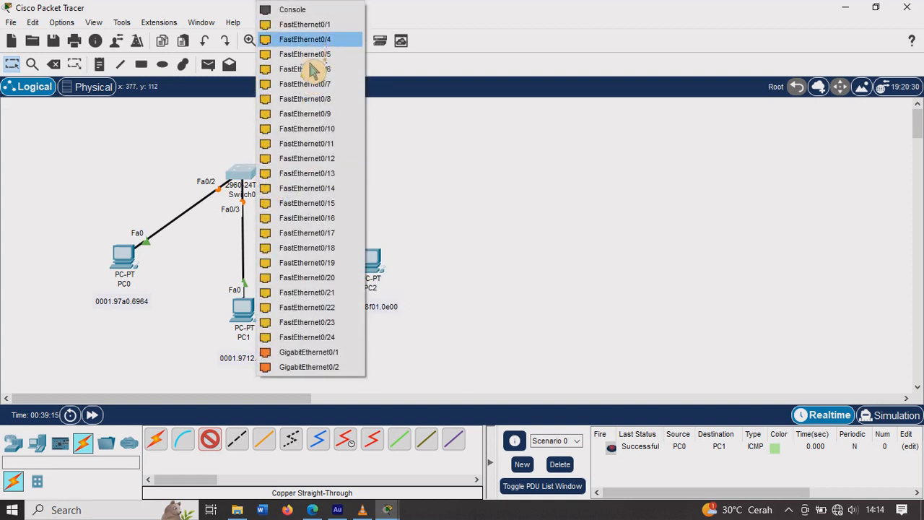
{"action": "left_click", "coordinate": [305, 113]}
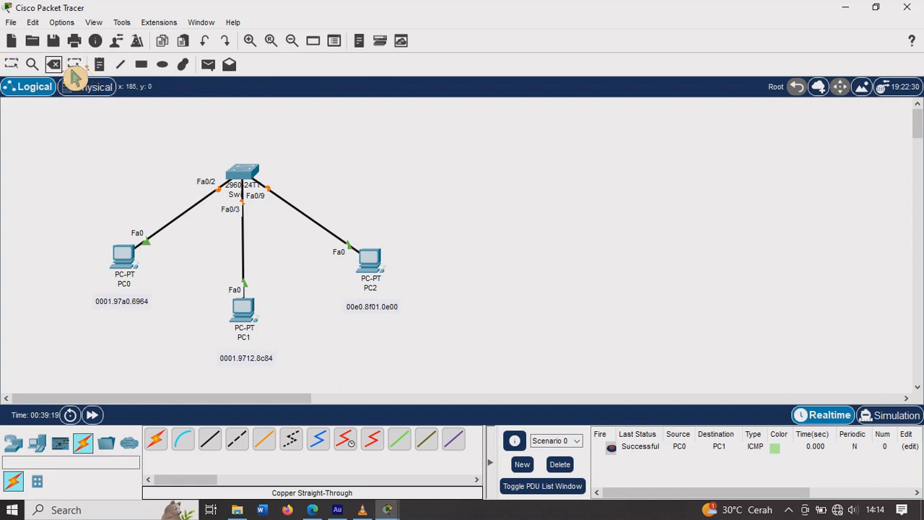
{"action": "left_click", "coordinate": [328, 240]}
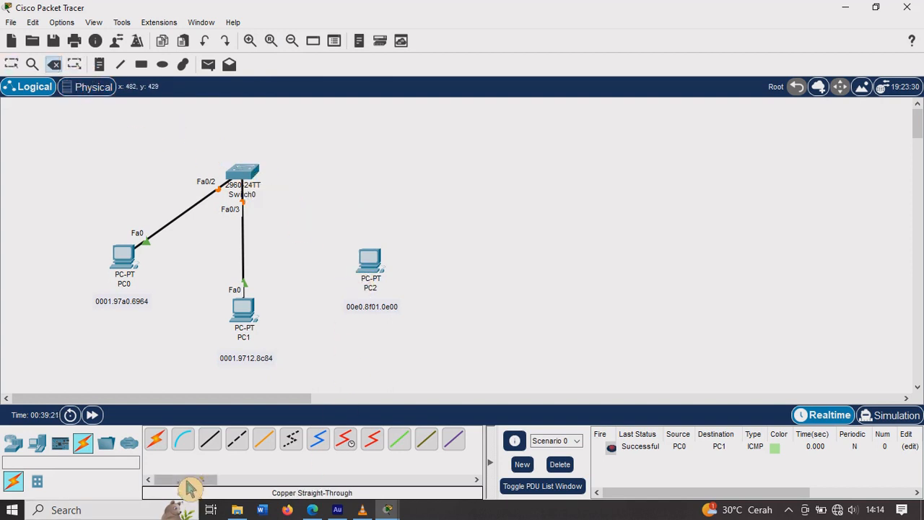
Step: Connect PC2's FastEthernet0 to Switch0's FastEthernet0/1 with a copper straight-through cable
{"action": "left_click", "coordinate": [314, 430]}
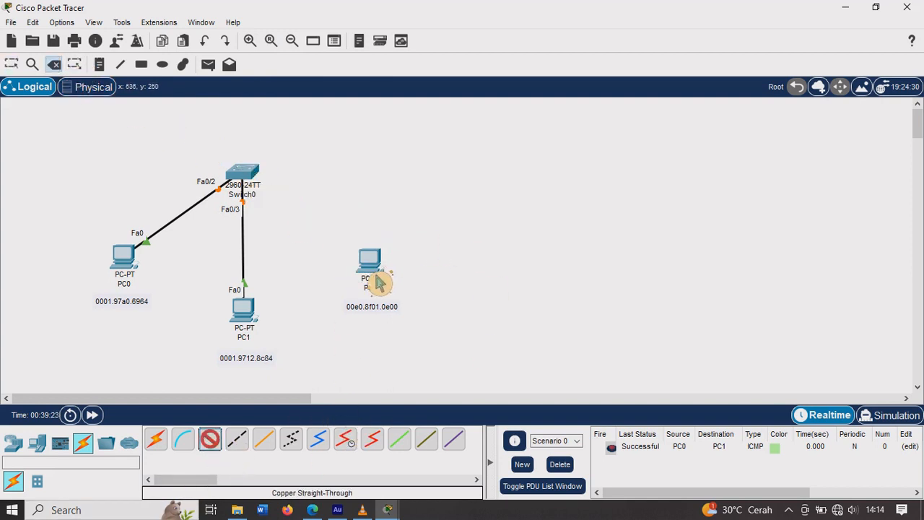
{"action": "left_click", "coordinate": [371, 266]}
{"action": "left_click", "coordinate": [417, 329]}
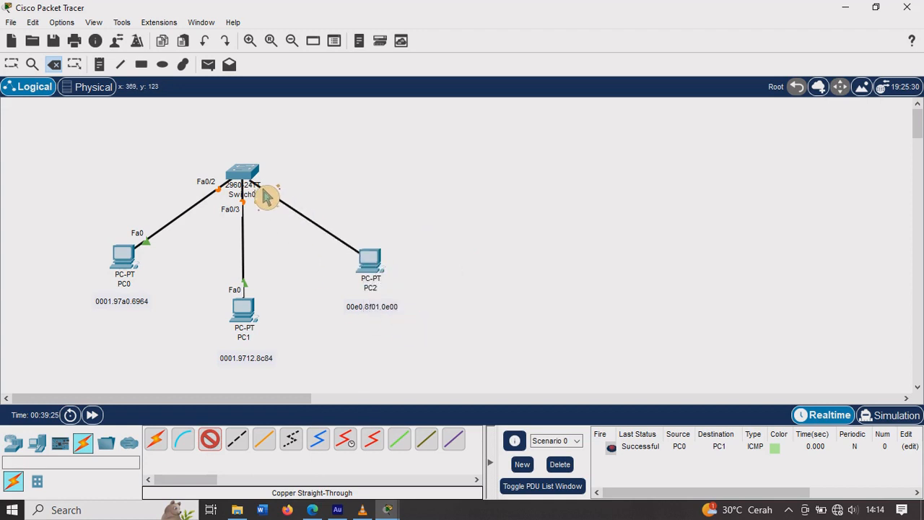
{"action": "left_click", "coordinate": [270, 187]}
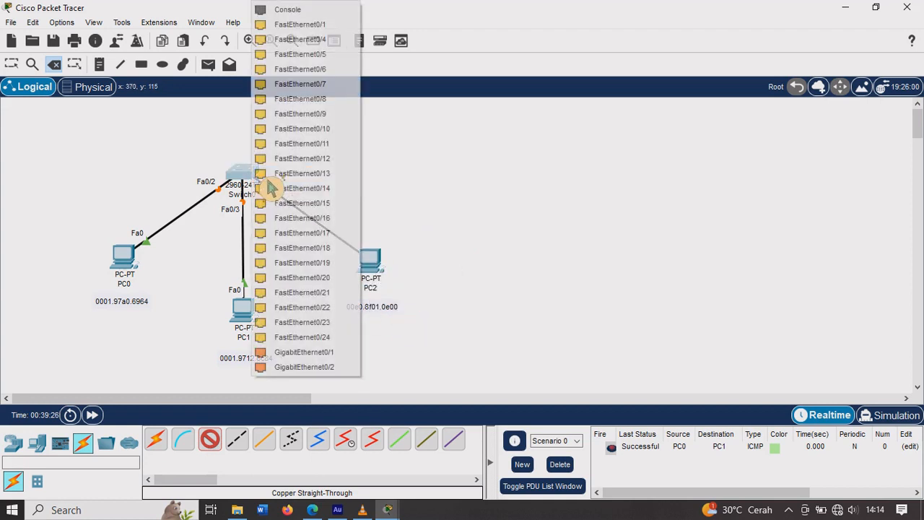
{"action": "left_click", "coordinate": [303, 24]}
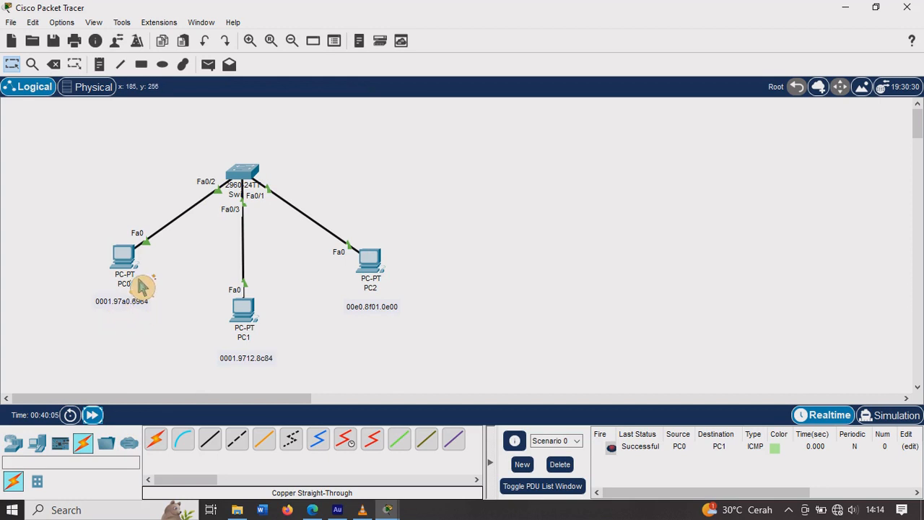
Step: Test connectivity by sending a simple PDU from PC0 to PC1
{"action": "mouse_move", "coordinate": [142, 286]}
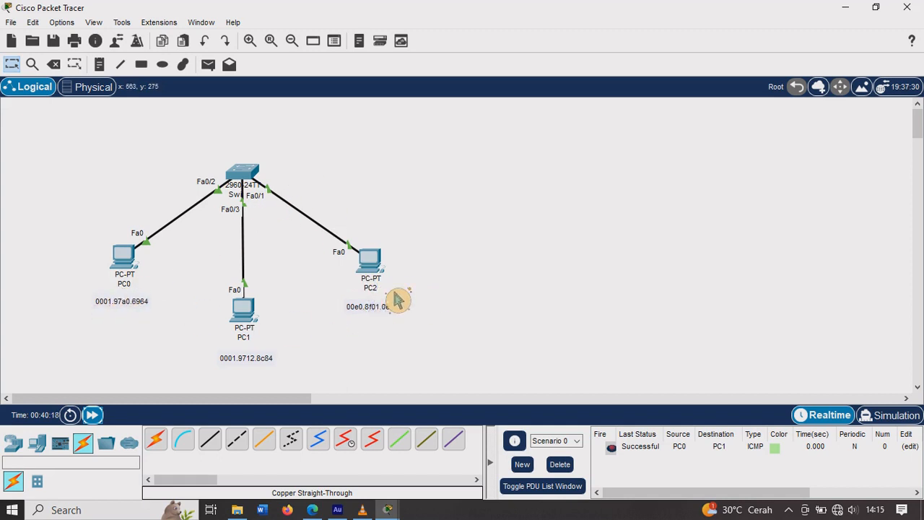
{"action": "left_click", "coordinate": [216, 68]}
{"action": "left_click", "coordinate": [136, 267]}
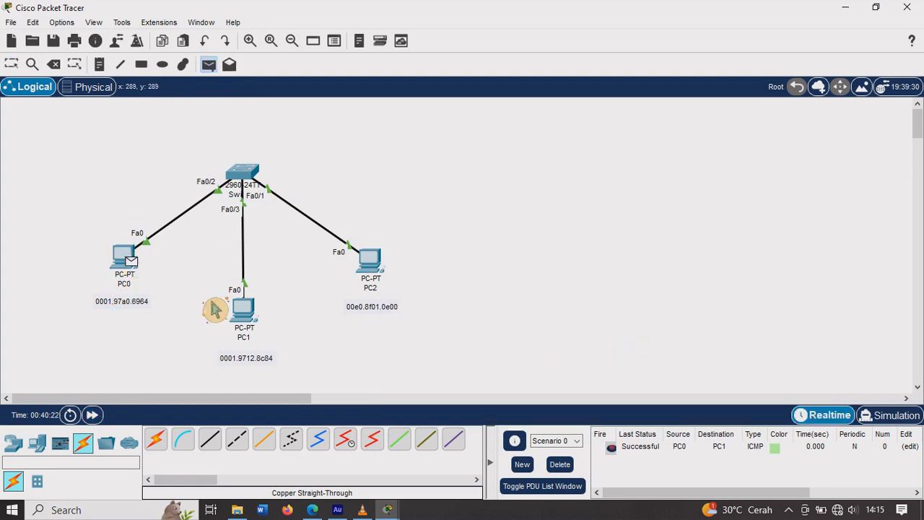
{"action": "left_click", "coordinate": [257, 318]}
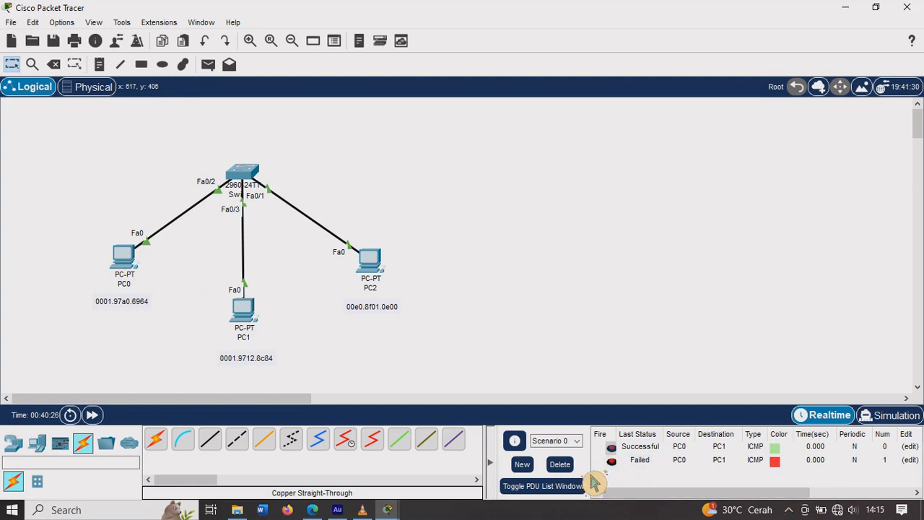
Step: Clear the scenario's PDU list and send a simple PDU from PC0 to PC2
{"action": "left_click", "coordinate": [559, 464]}
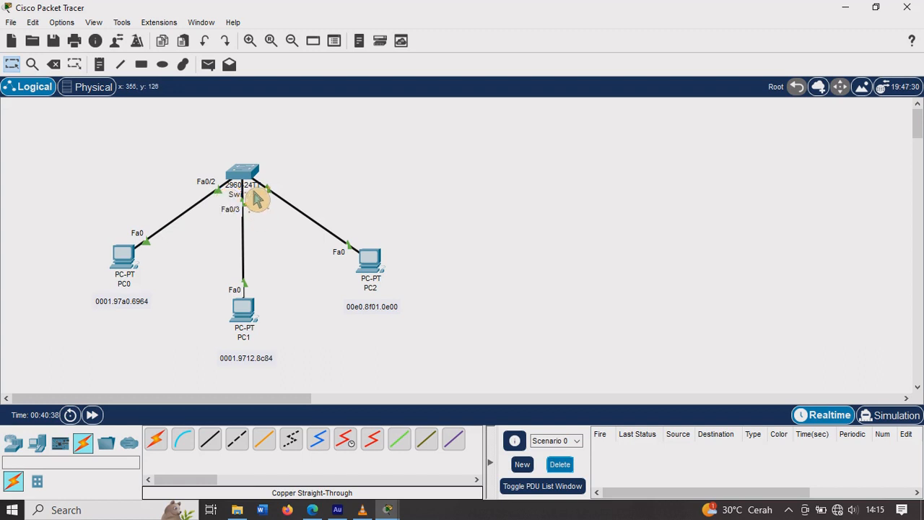
{"action": "left_click", "coordinate": [208, 65]}
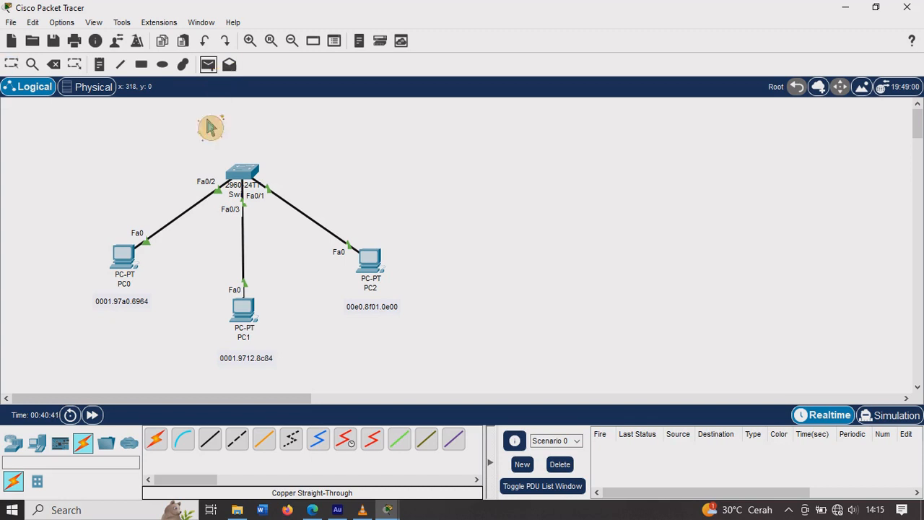
{"action": "left_click", "coordinate": [123, 258]}
{"action": "left_click", "coordinate": [366, 264]}
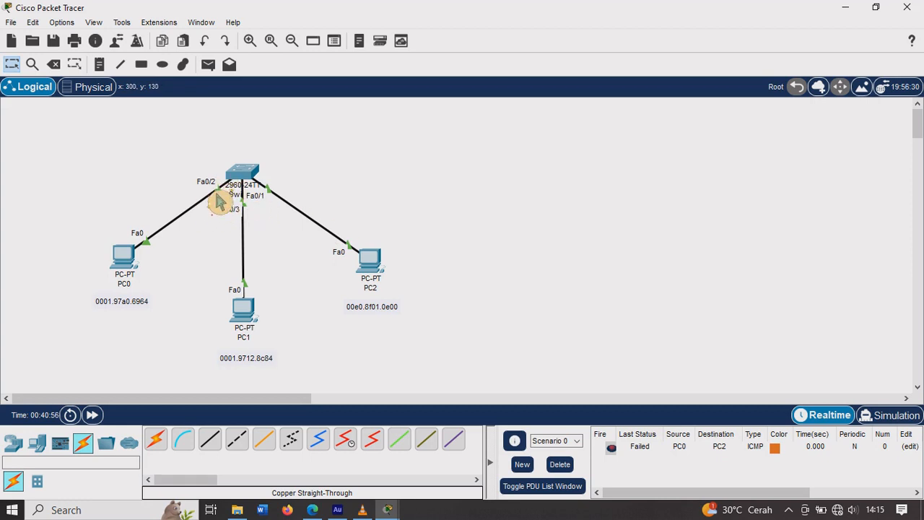
Step: Send one simple PDU from PC1 to PC2 and another from PC2 back to PC1
{"action": "left_click", "coordinate": [208, 64]}
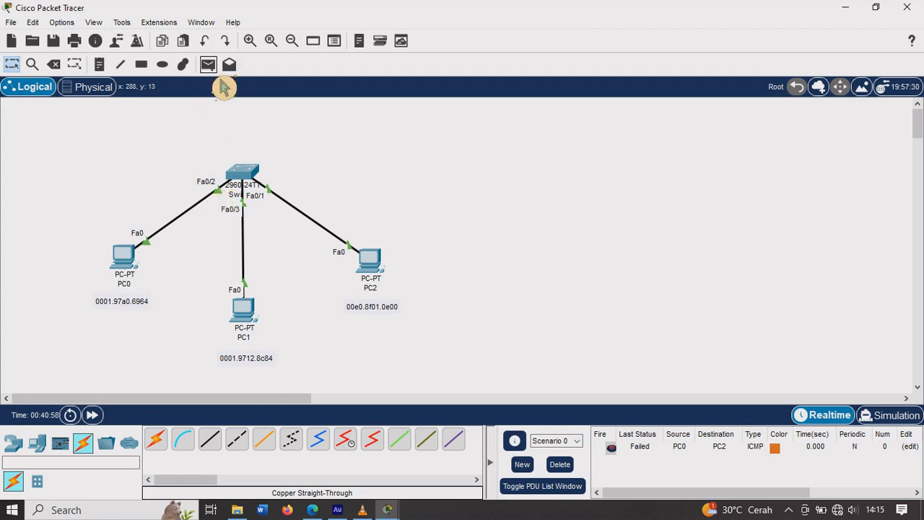
{"action": "left_click", "coordinate": [254, 320]}
{"action": "left_click", "coordinate": [370, 271]}
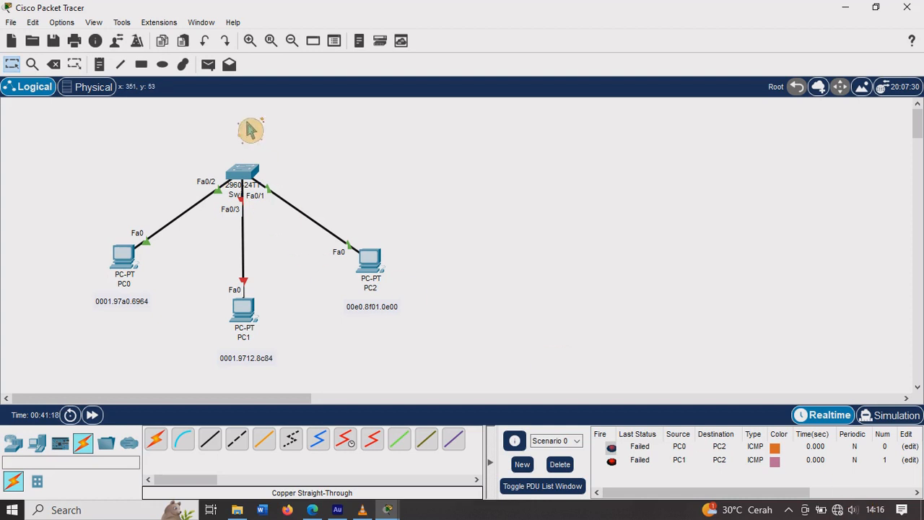
{"action": "left_click", "coordinate": [208, 64]}
{"action": "left_click", "coordinate": [369, 269]}
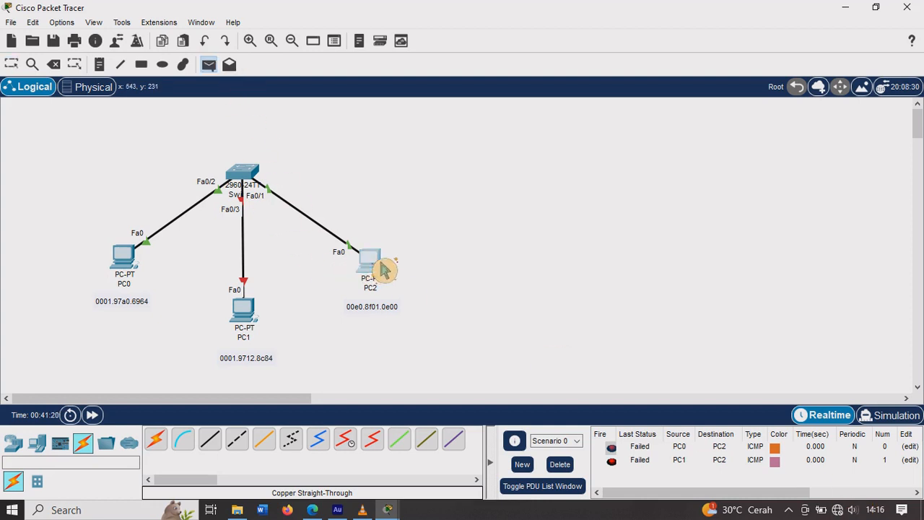
{"action": "left_click", "coordinate": [261, 309]}
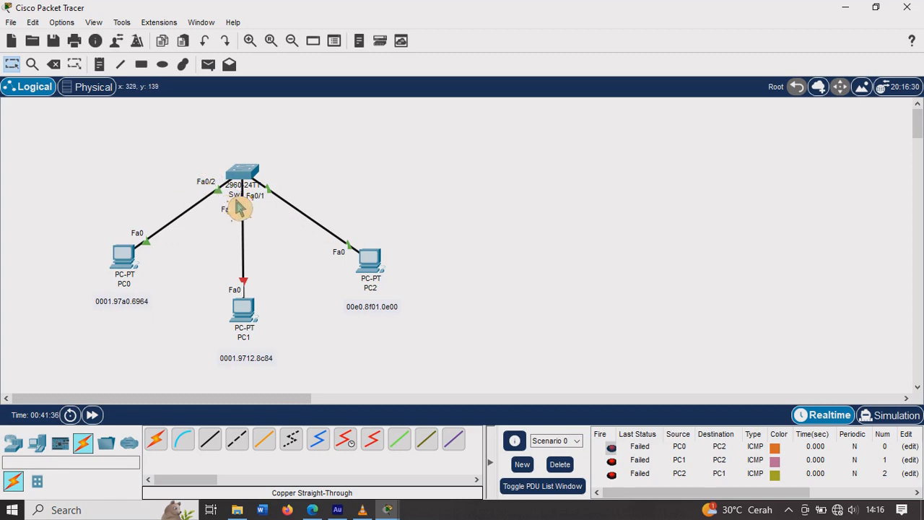
{"action": "mouse_move", "coordinate": [240, 208]}
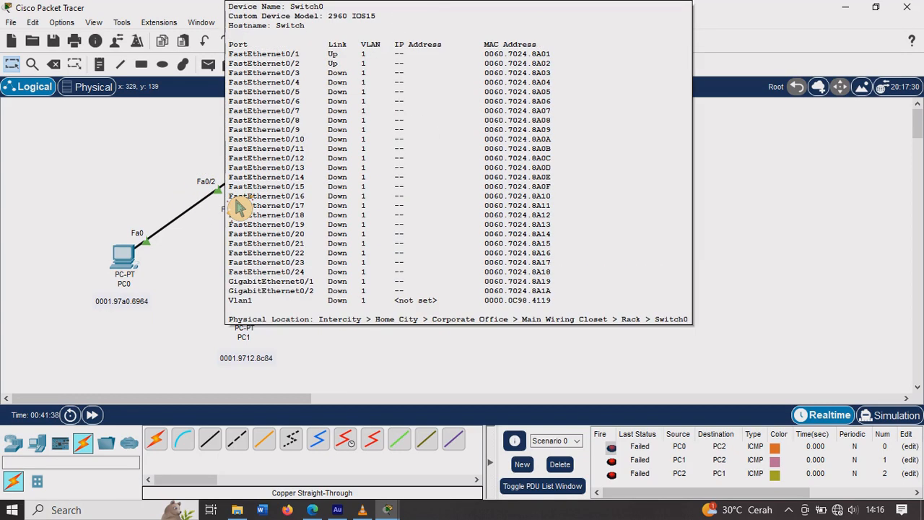